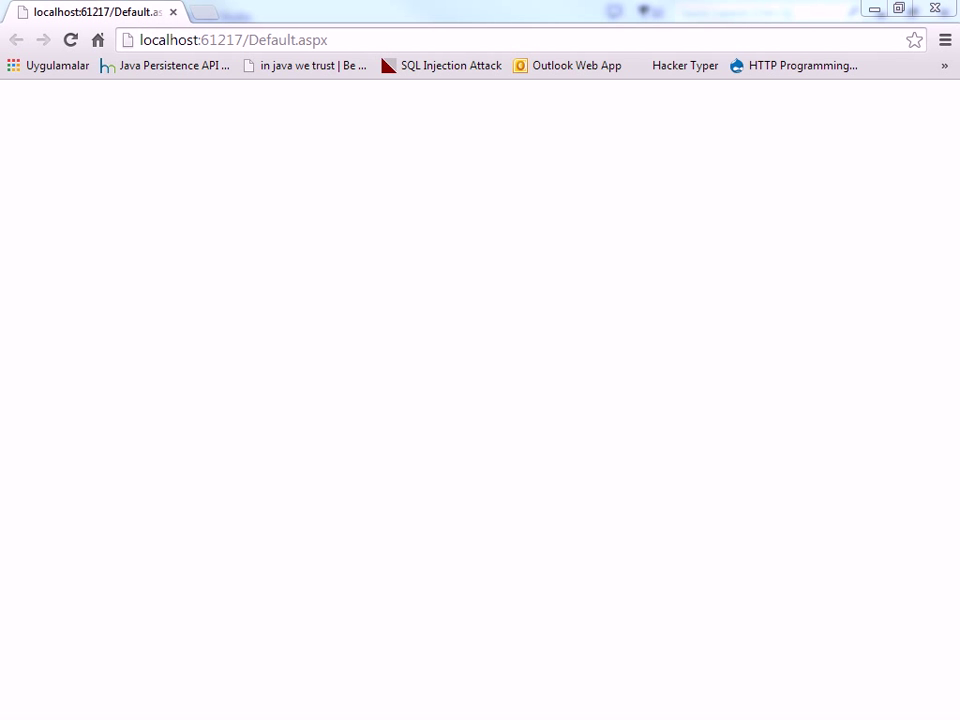
# Reposition the IIS Manager window and maximize it to fill the screen.
pyautogui.moveTo(300, 100); pyautogui.dragTo(379, 53)
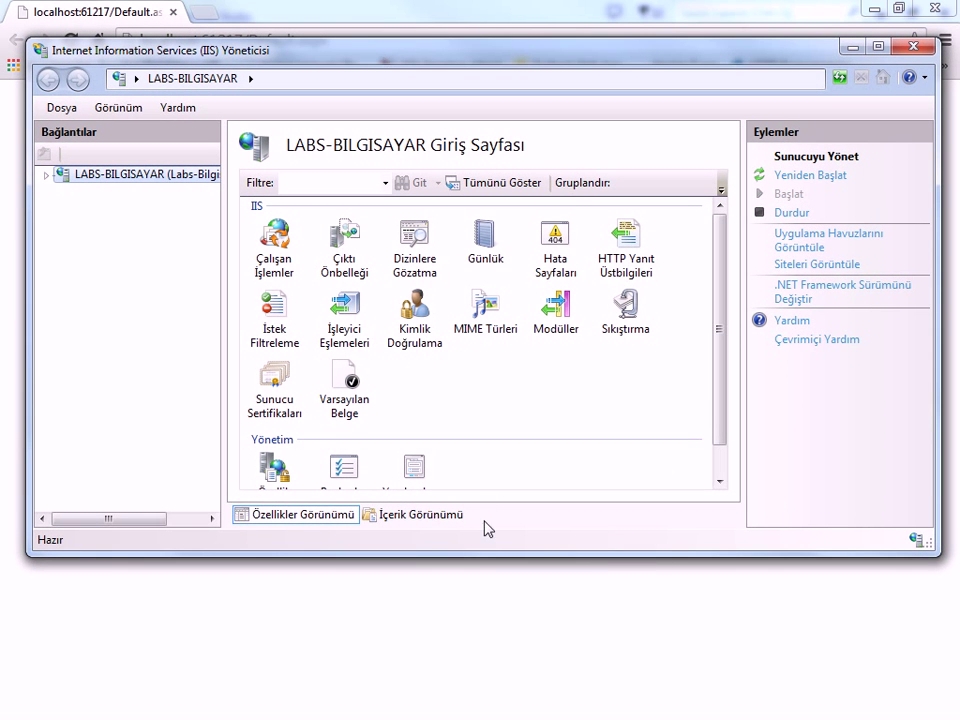
pyautogui.moveTo(484, 557); pyautogui.dragTo(489, 692)
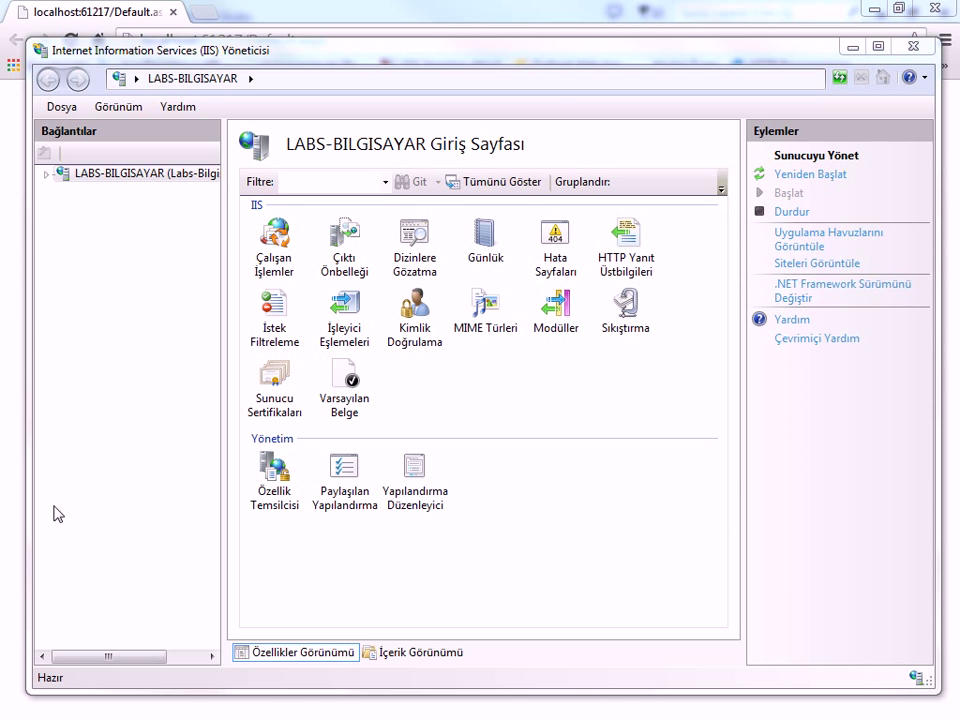
pyautogui.click(179, 291)
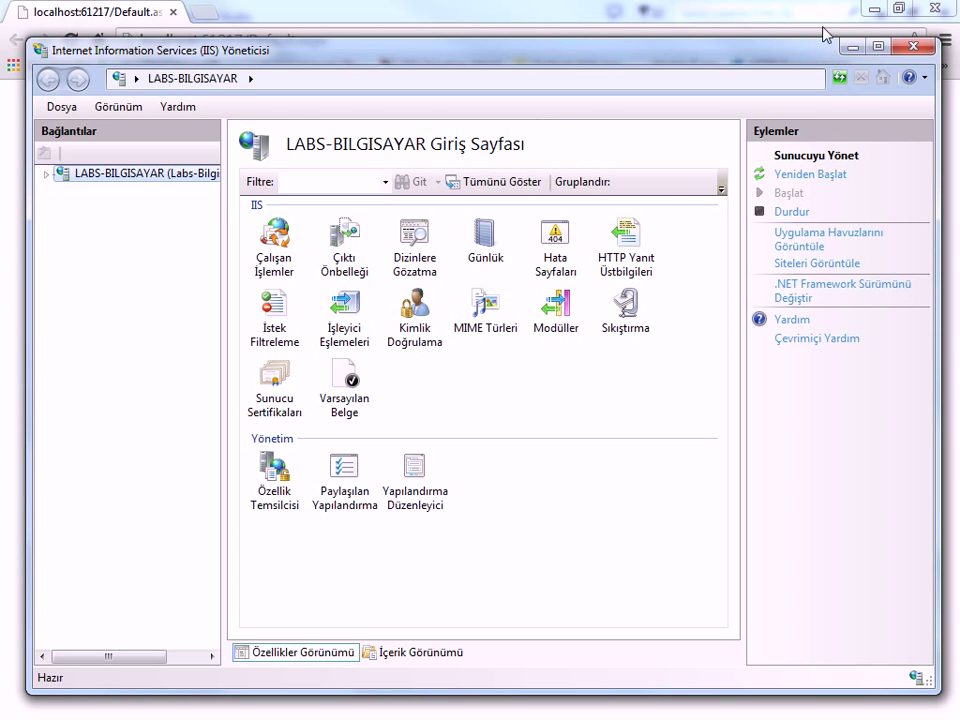
pyautogui.click(879, 47)
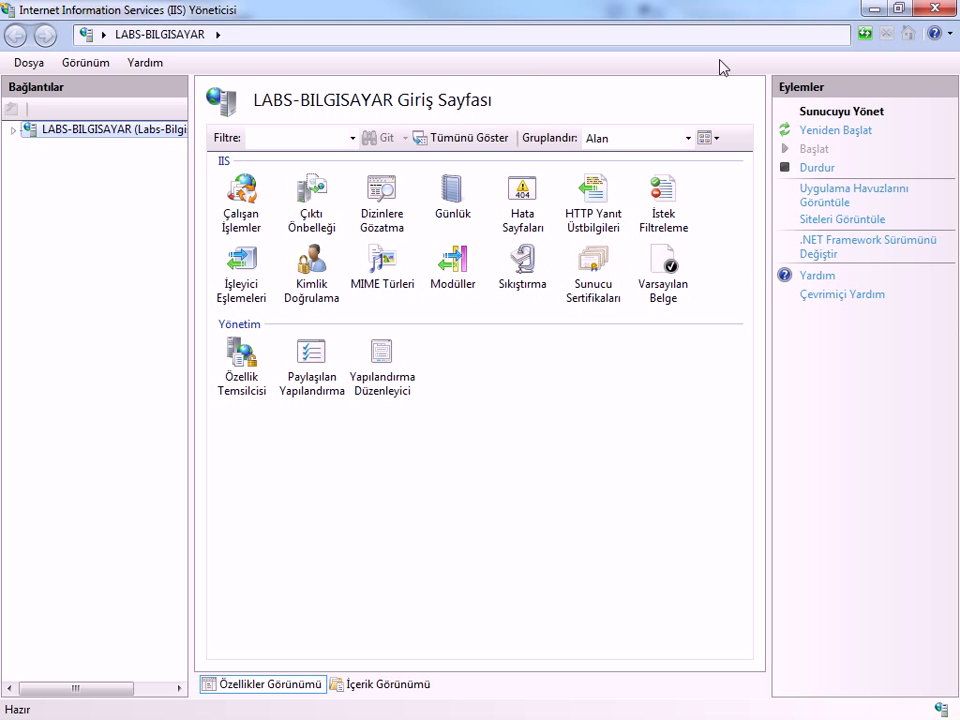
# Expand the server's Siteler tree through Default Web Site, aspnet_client and system_web to the 4_0_30319 folder, and widen the connections area slightly.
pyautogui.click(12, 130)
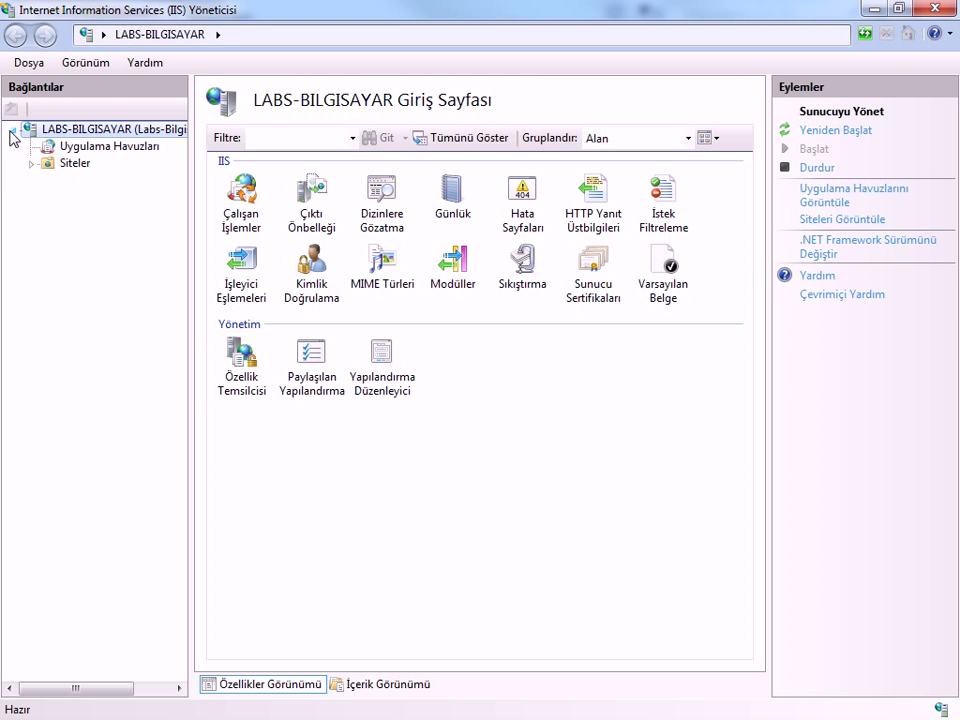
pyautogui.moveTo(194, 163); pyautogui.dragTo(211, 161)
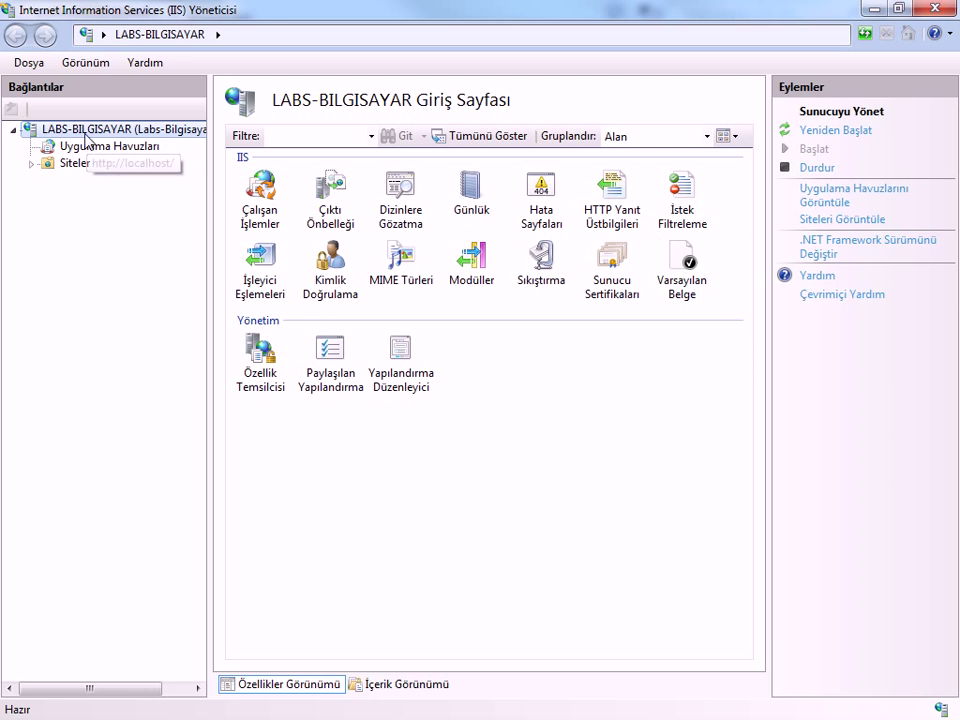
pyautogui.click(31, 163)
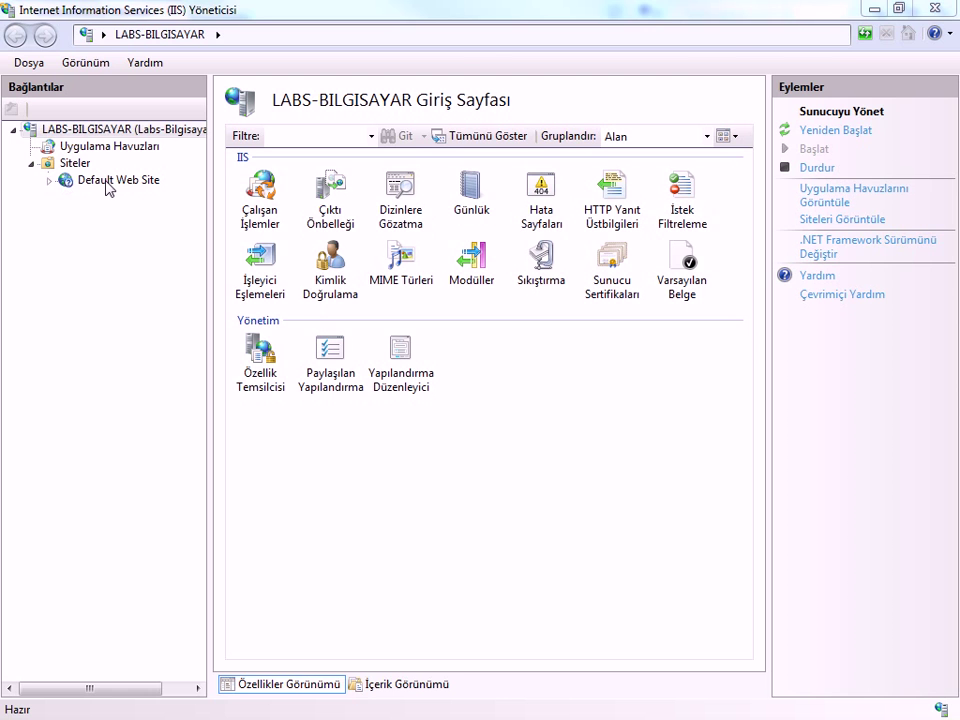
pyautogui.click(50, 181)
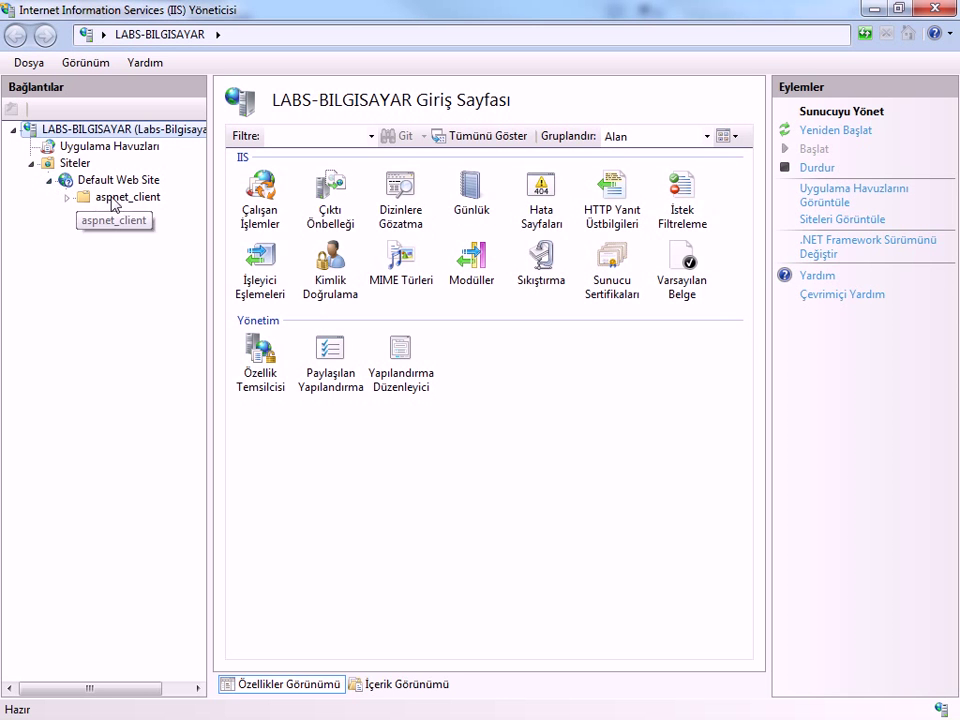
pyautogui.click(67, 198)
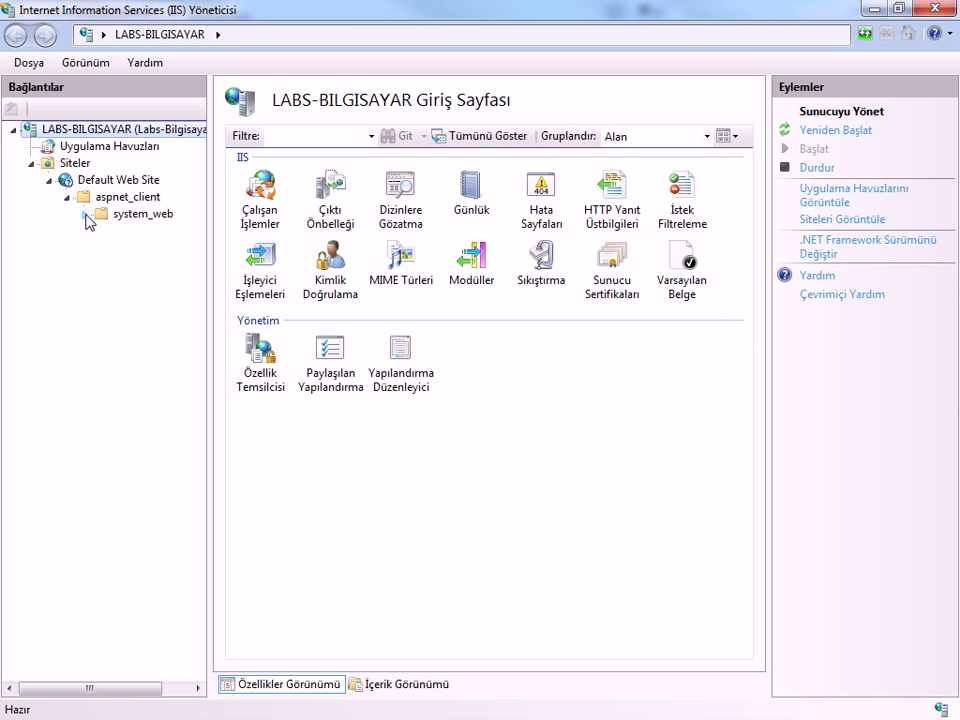
pyautogui.click(85, 214)
pyautogui.click(103, 231)
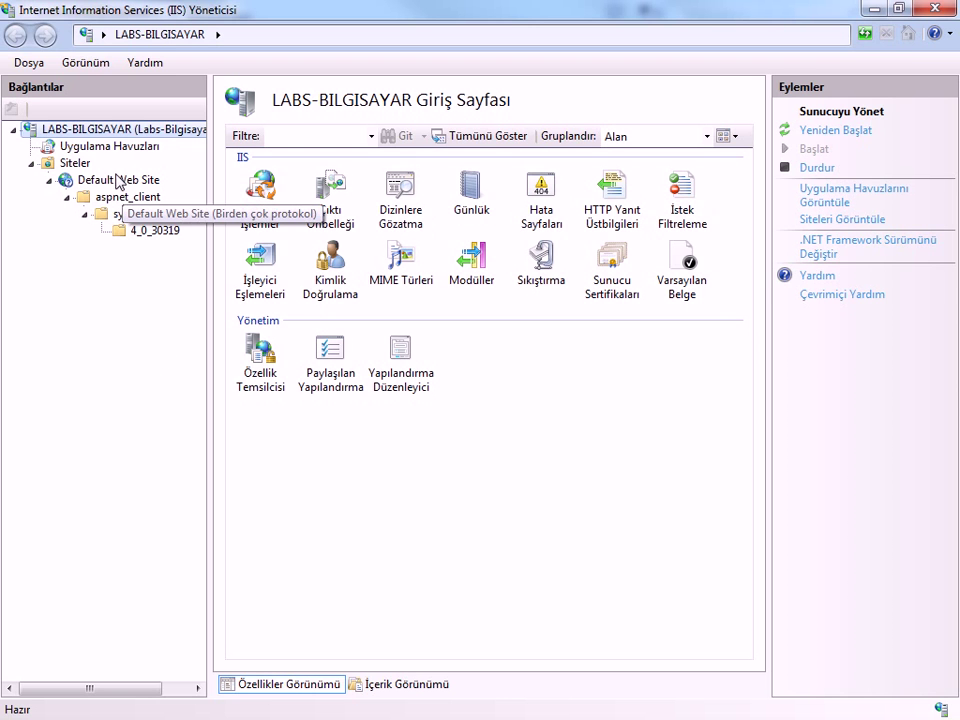
# Examine the site name, physical path, binding type and host name fields for adding a web site, and close the form without adding one.
pyautogui.rightClick(72, 163)
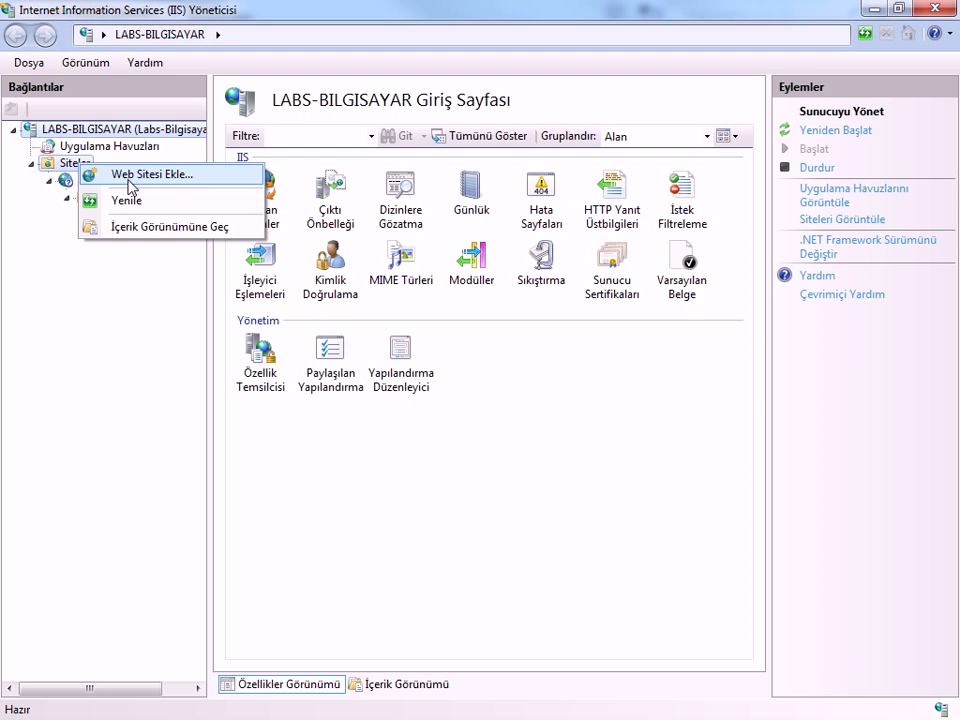
pyautogui.click(128, 181)
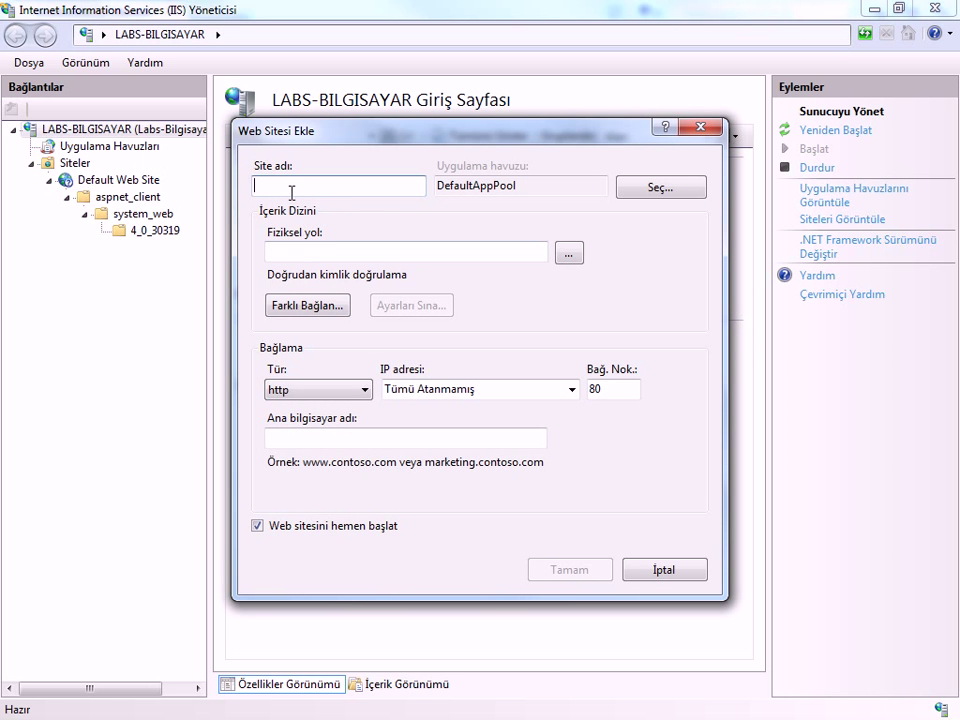
pyautogui.click(419, 251)
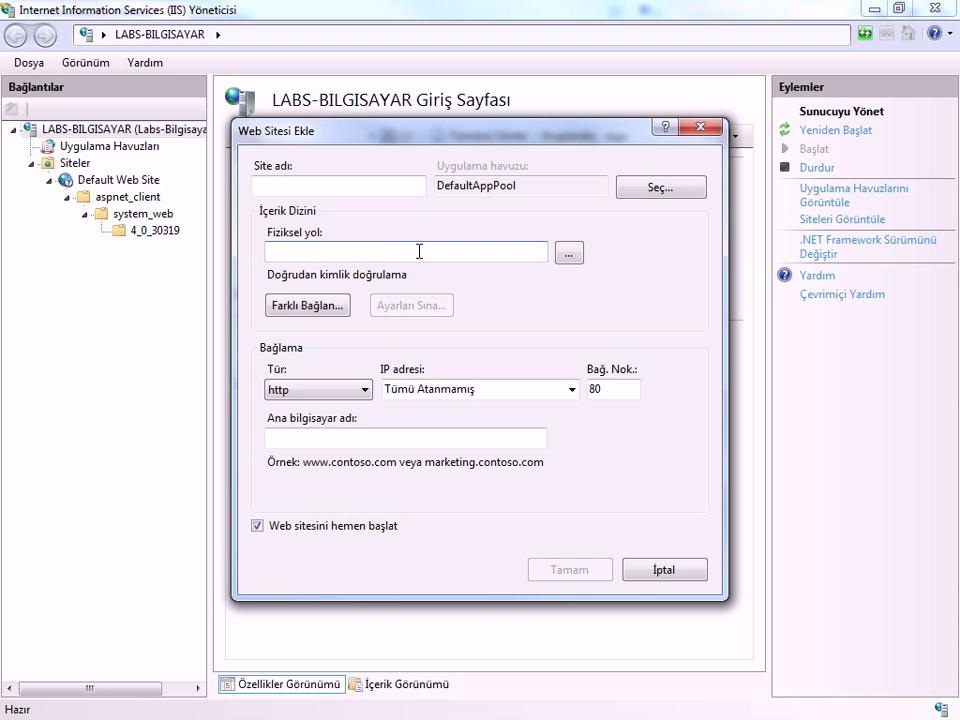
pyautogui.click(316, 390)
pyautogui.click(316, 390)
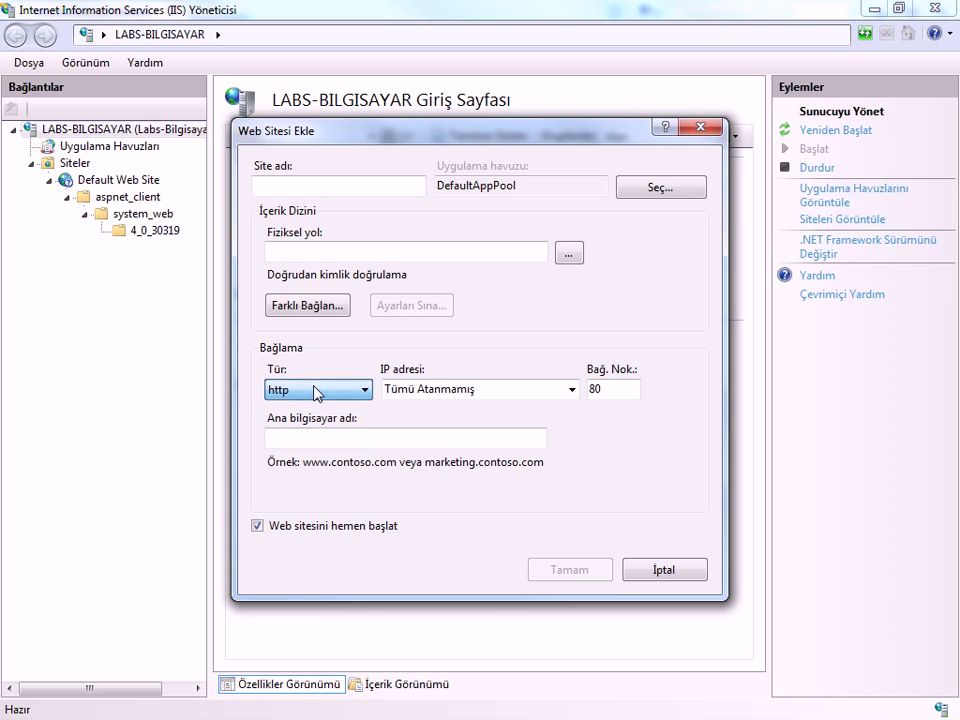
pyautogui.click(368, 439)
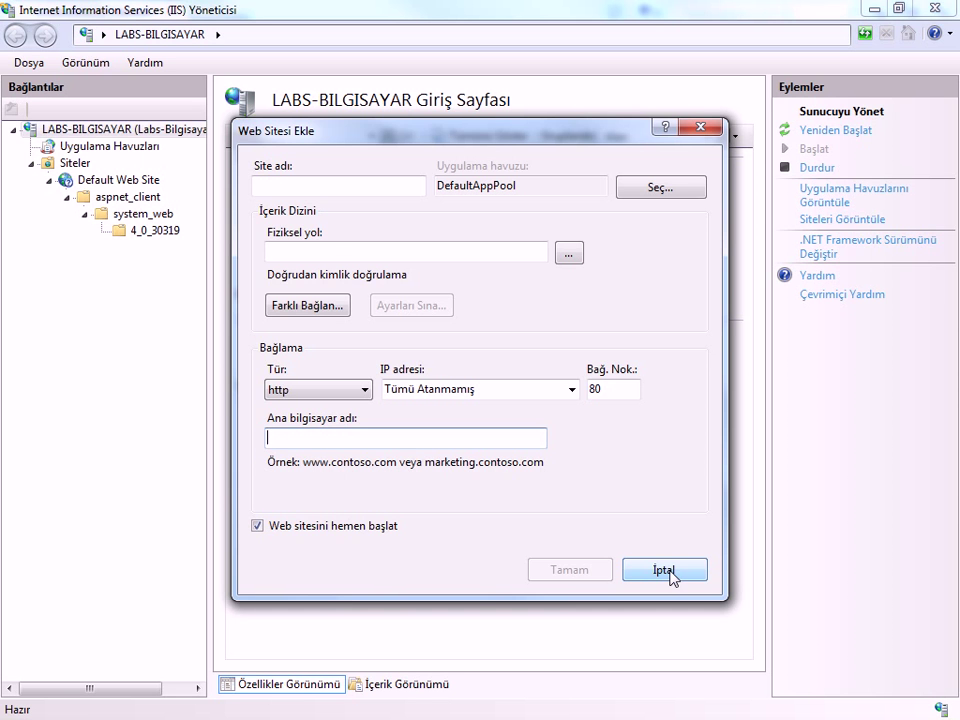
pyautogui.click(665, 570)
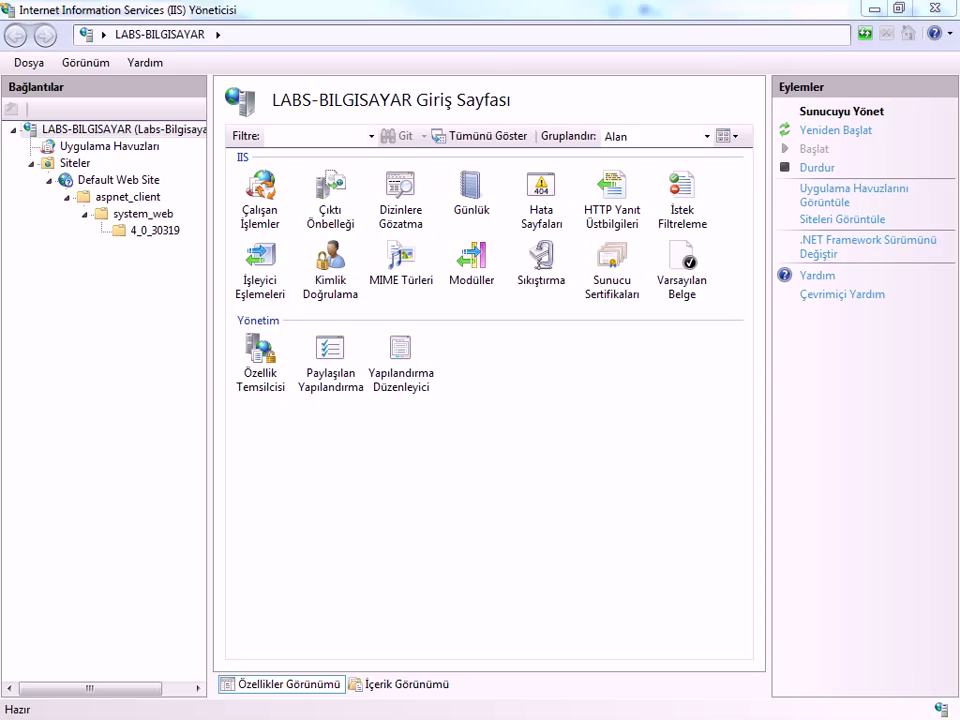
# Switch to File Explorer, open the C:\inetpub folder and check its full path.
pyautogui.moveTo(321, 193); pyautogui.dragTo(495, 268)
pyautogui.click(495, 268)
pyautogui.click(414, 261)
pyautogui.click(326, 512)
pyautogui.moveTo(313, 265); pyautogui.dragTo(278, 292)
pyautogui.click(463, 291)
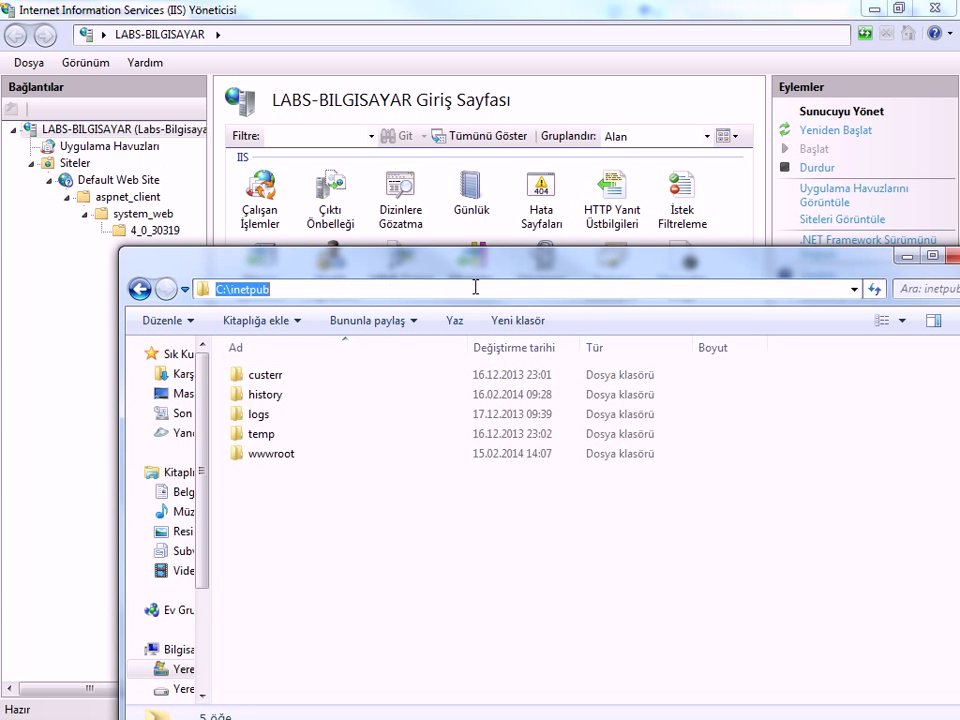
pyautogui.click(388, 288)
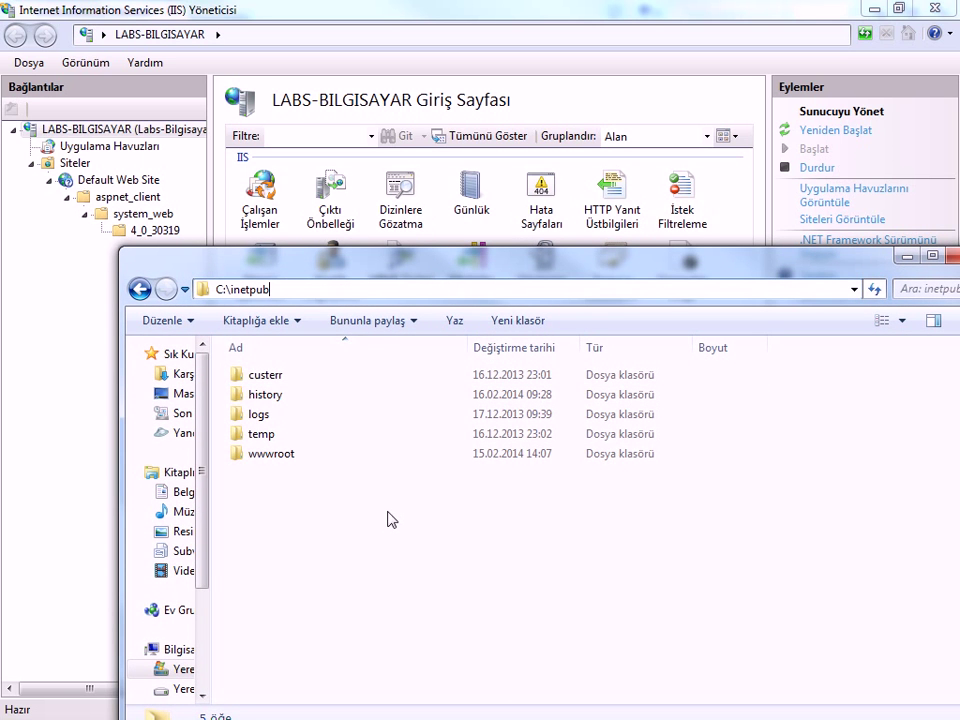
pyautogui.press('Escape')
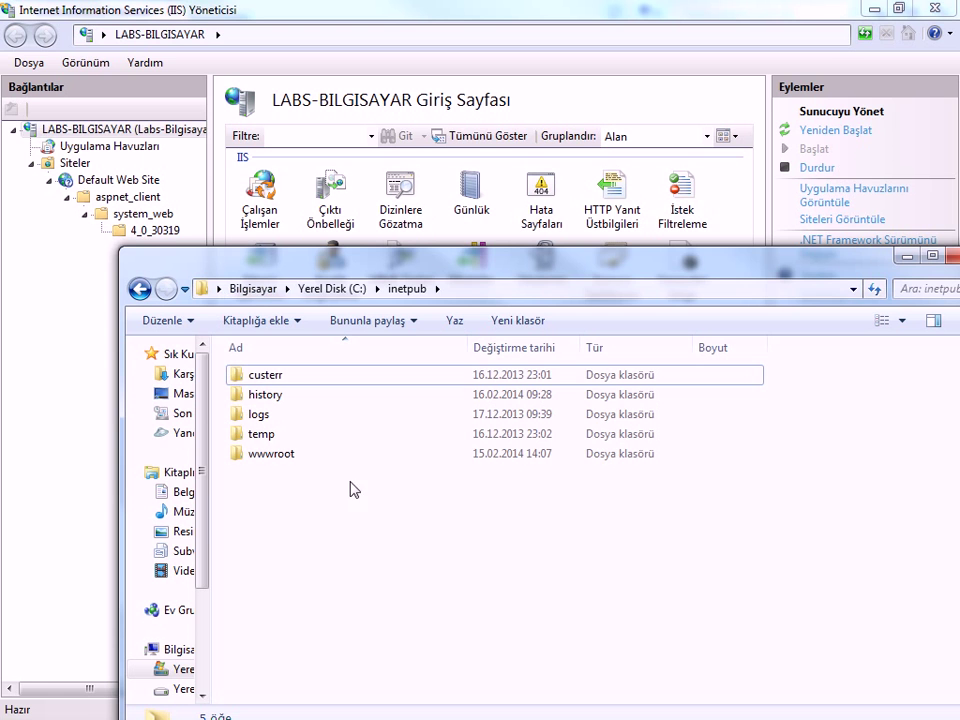
# Browse from wwwroot through aspnet_client and system_web into 4_0_30319 to compare the folders with the IIS site tree.
pyautogui.doubleClick(281, 459)
pyautogui.moveTo(326, 271); pyautogui.dragTo(456, 265)
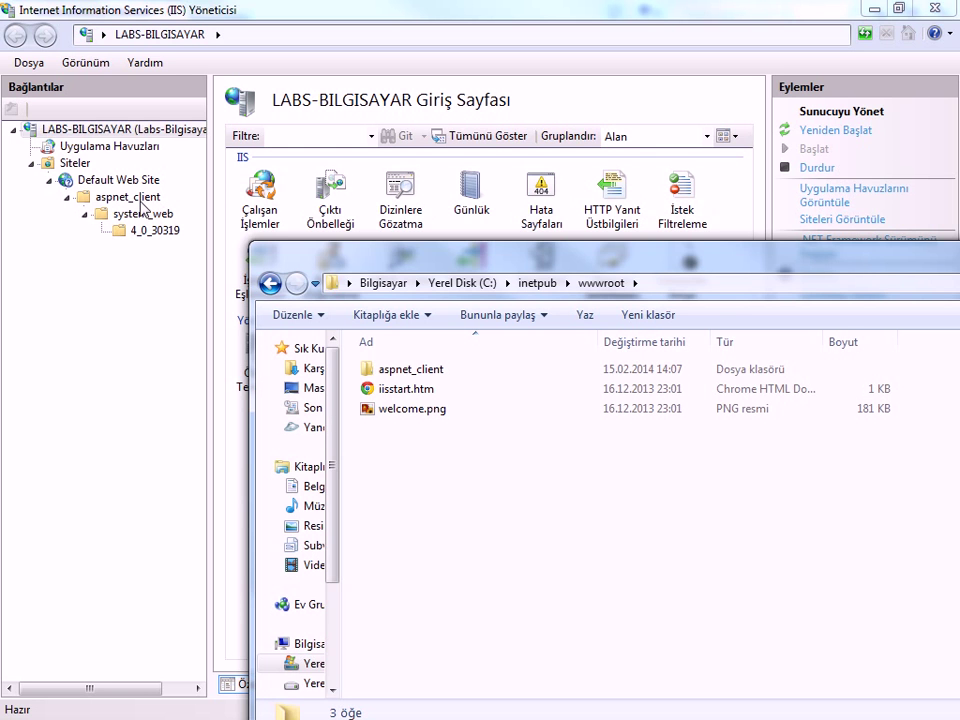
pyautogui.doubleClick(400, 373)
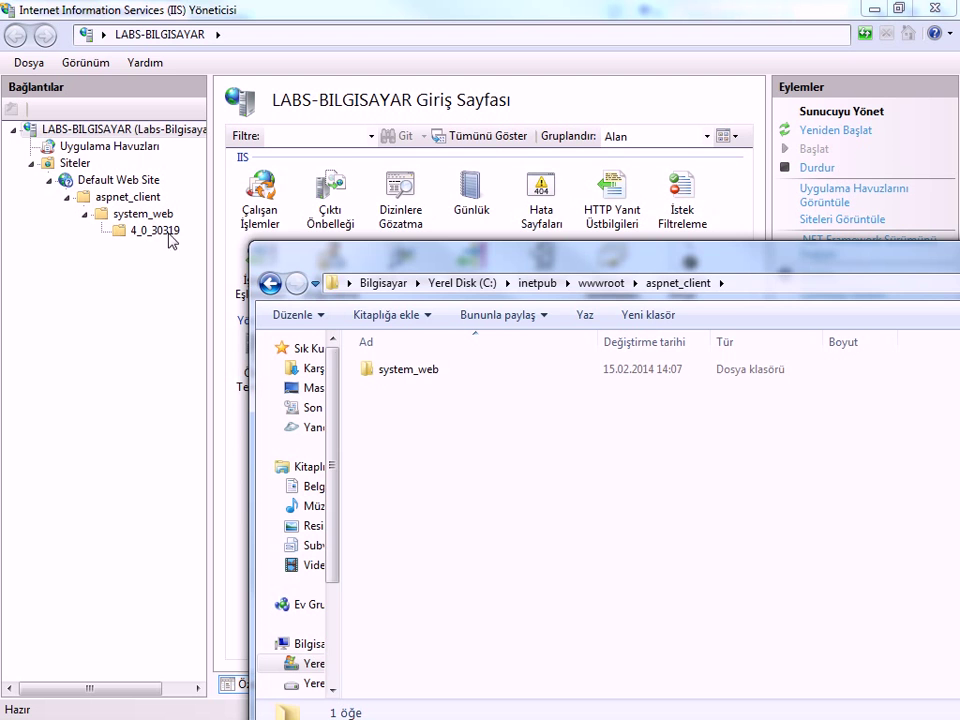
pyautogui.doubleClick(396, 383)
pyautogui.click(412, 376)
pyautogui.doubleClick(410, 372)
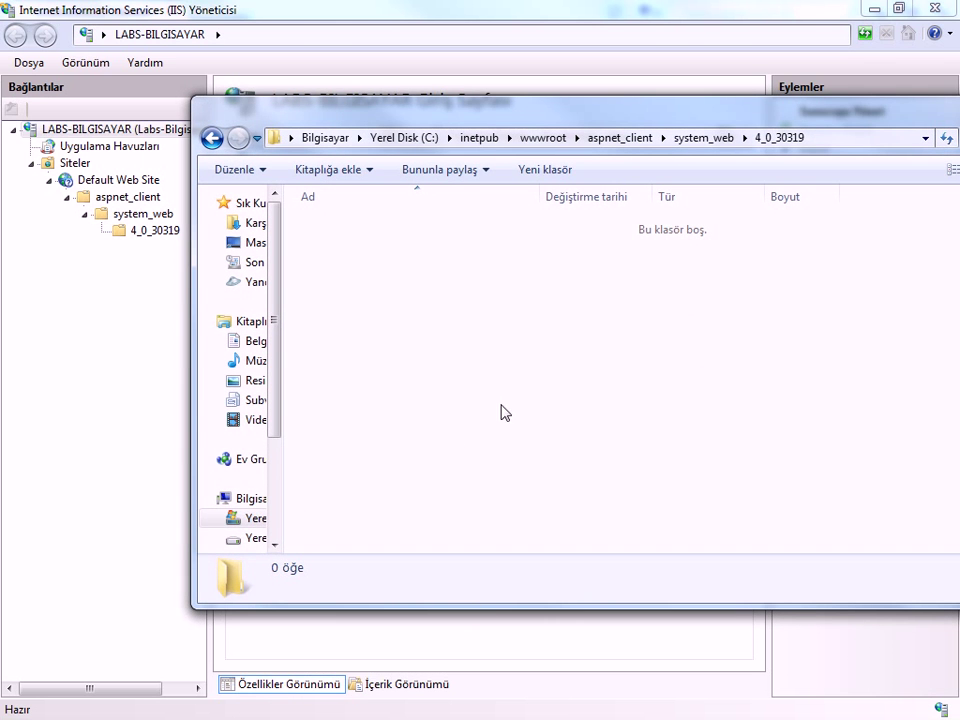
# Return to the wwwroot folder and open iisstart.htm in the Chrome browser.
pyautogui.click(551, 138)
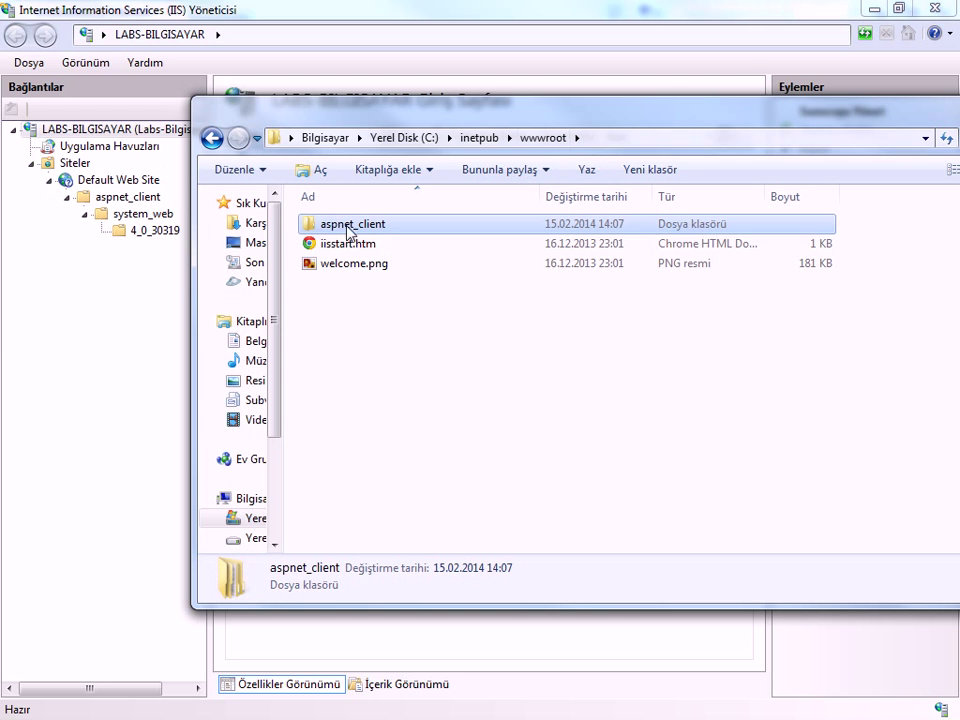
pyautogui.click(390, 322)
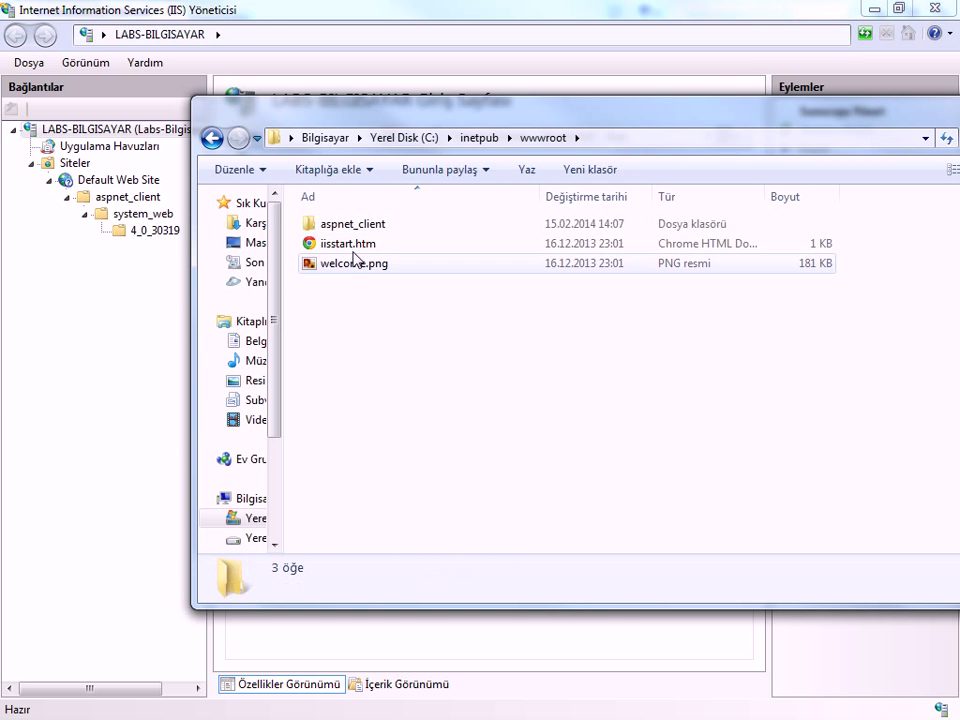
pyautogui.click(345, 245)
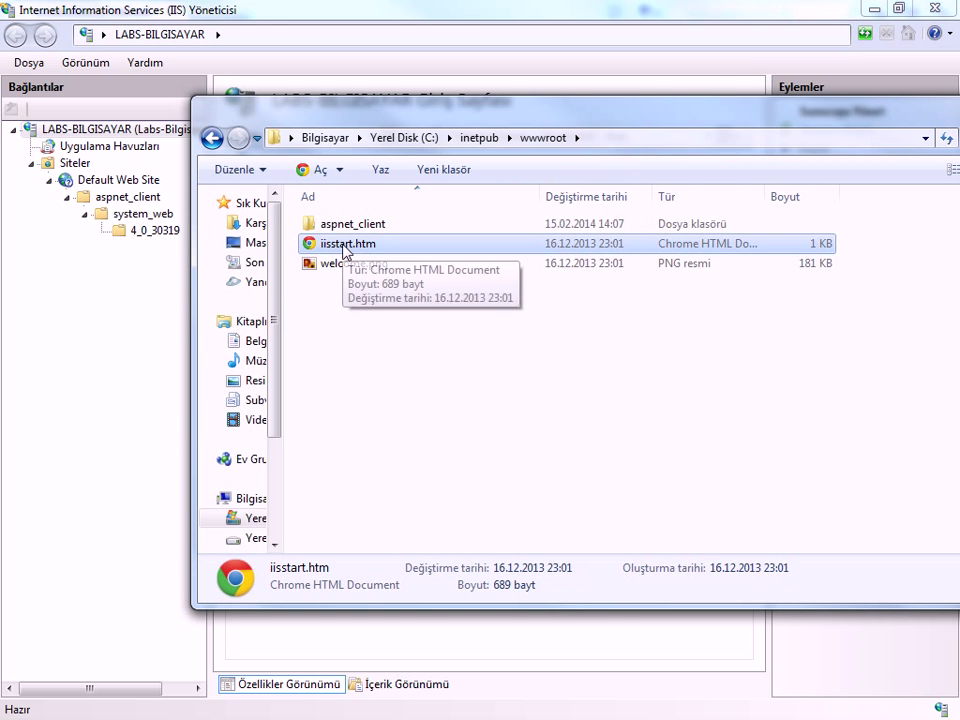
pyautogui.doubleClick(321, 253)
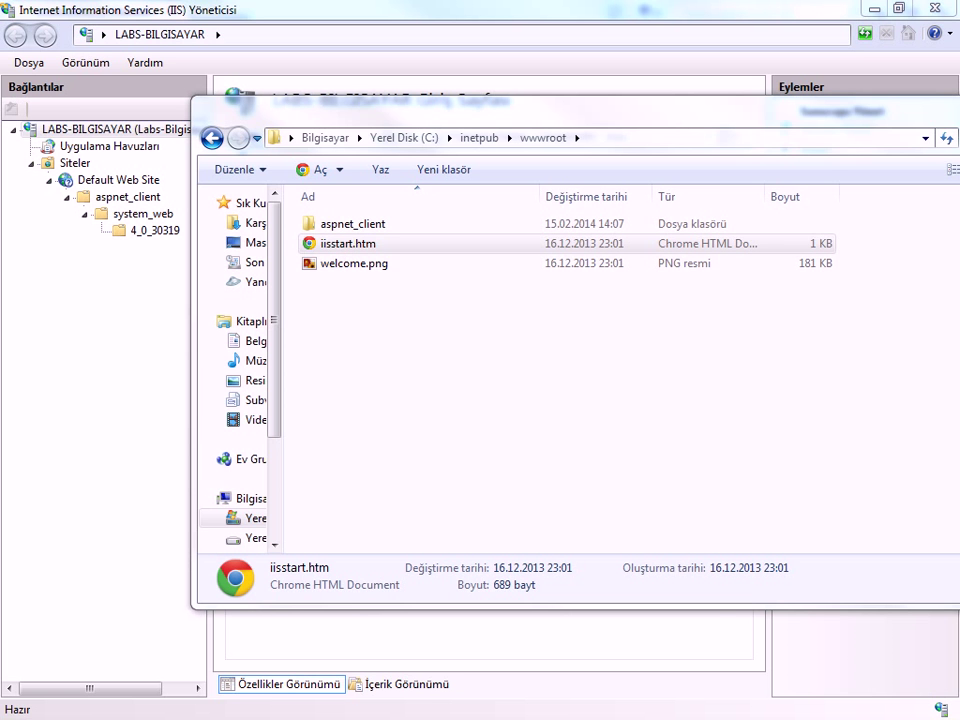
# Maximize the browser window showing iisstart.htm and load localhost in place of the file address.
pyautogui.moveTo(470, 230); pyautogui.dragTo(394, 56)
pyautogui.click(313, 125)
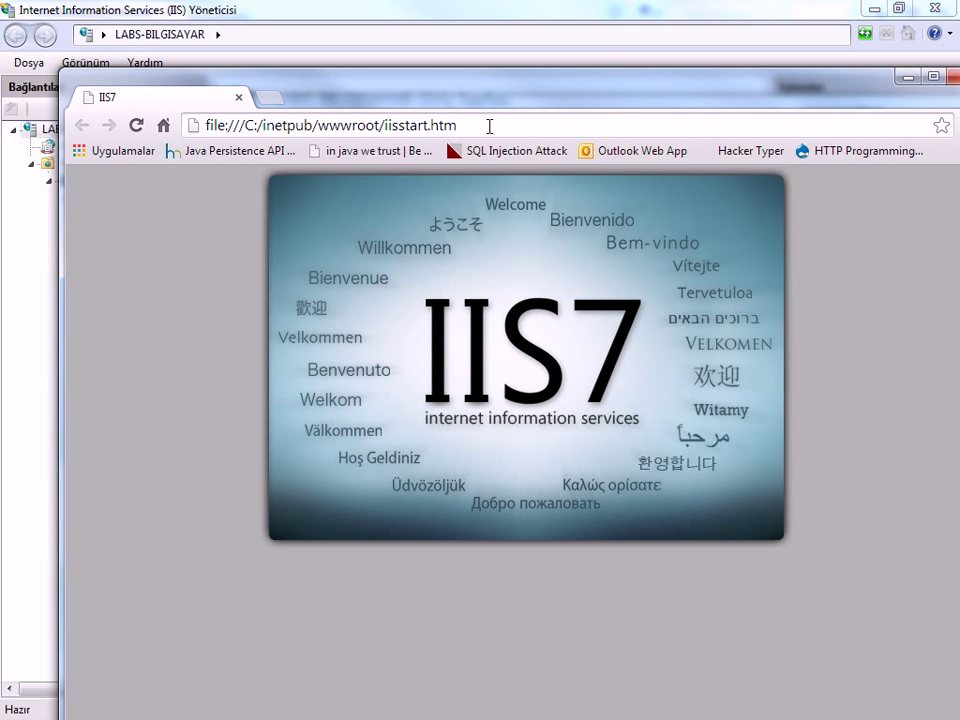
pyautogui.hotkey('ctrl', 'a')
pyautogui.moveTo(394, 99); pyautogui.dragTo(420, 156)
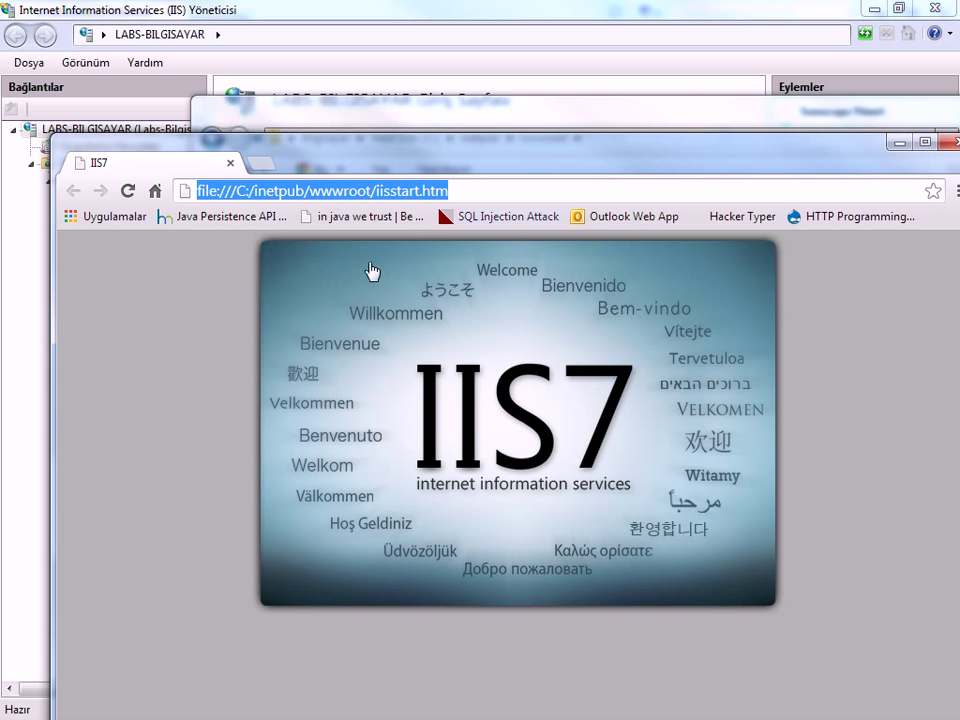
pyautogui.doubleClick(437, 170)
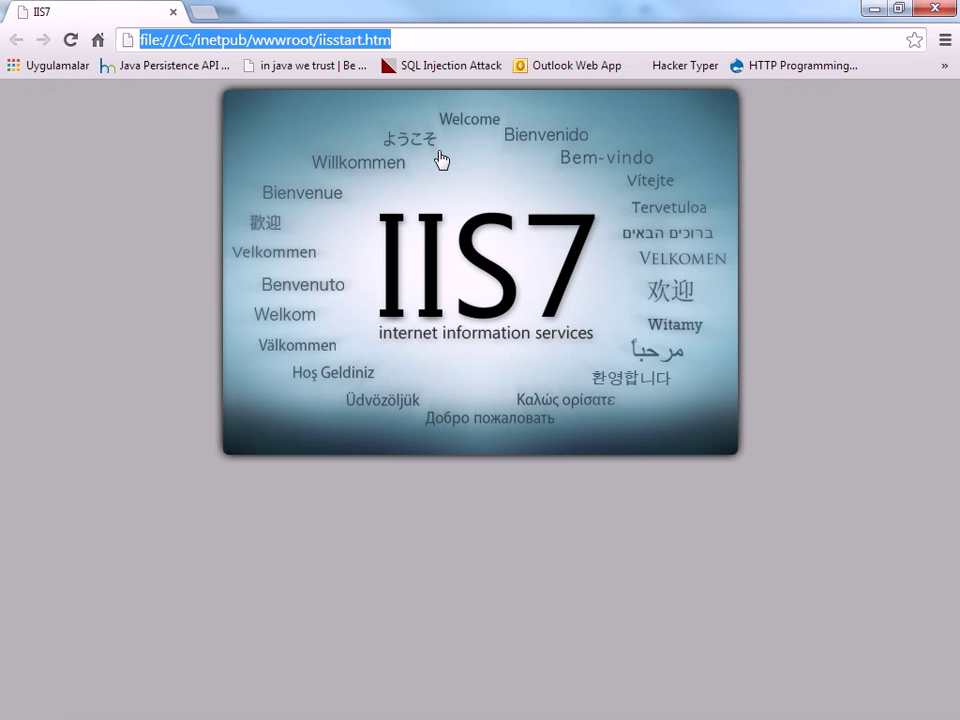
pyautogui.write('localhost')
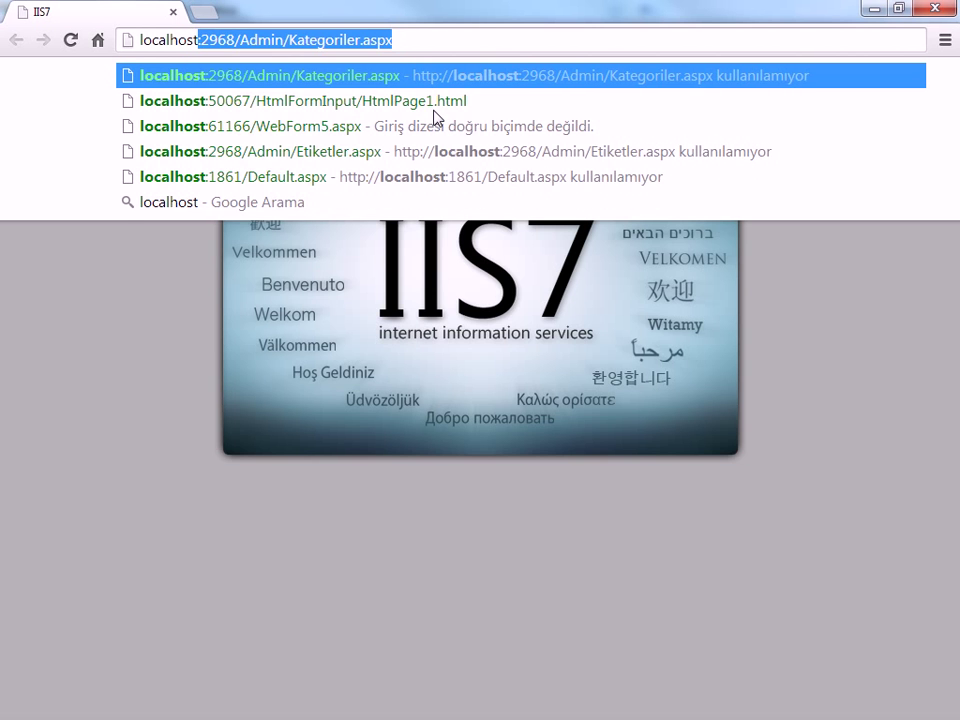
pyautogui.press('Delete')
pyautogui.press('Return')
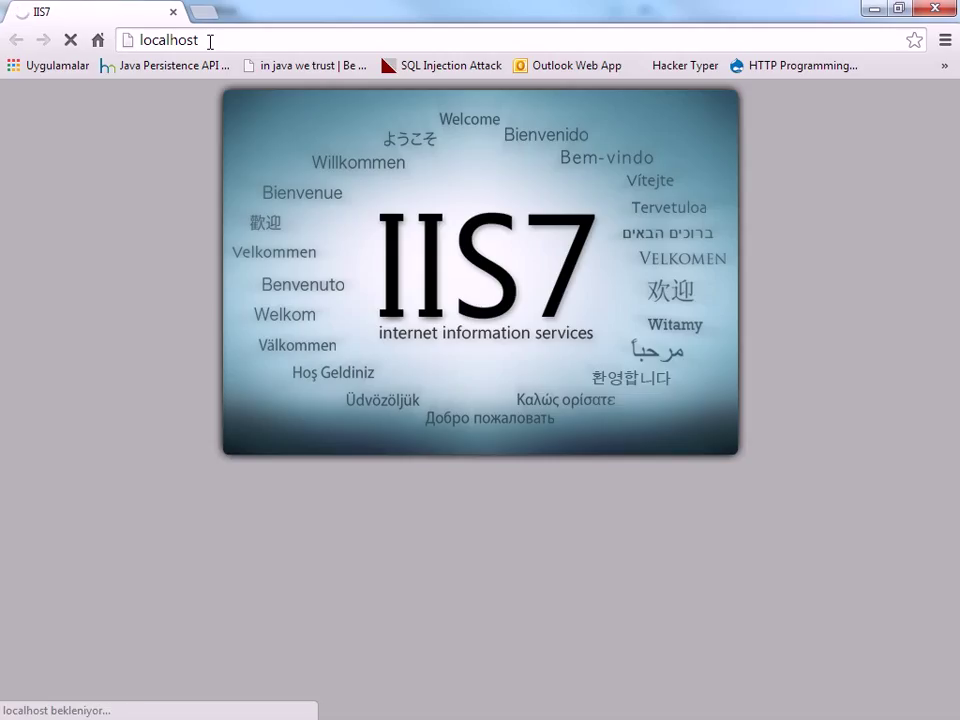
# Open localhost in a second browser tab and open the IIS7 welcome image's link in another new tab.
pyautogui.hotkey('alt', 'Return')
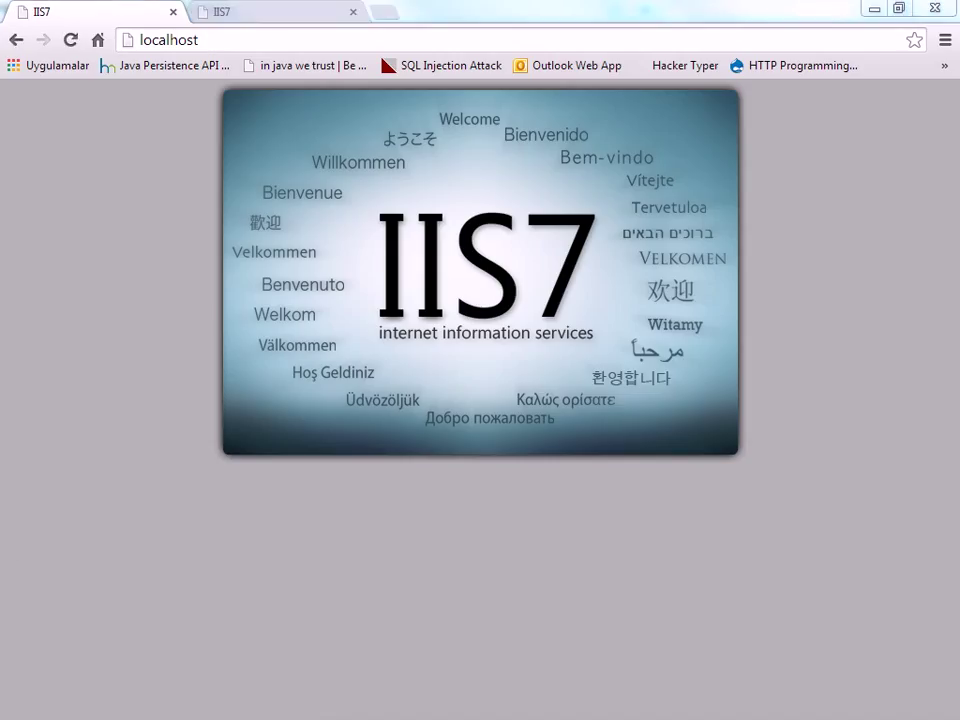
pyautogui.hotkey('ctrl', 'l')
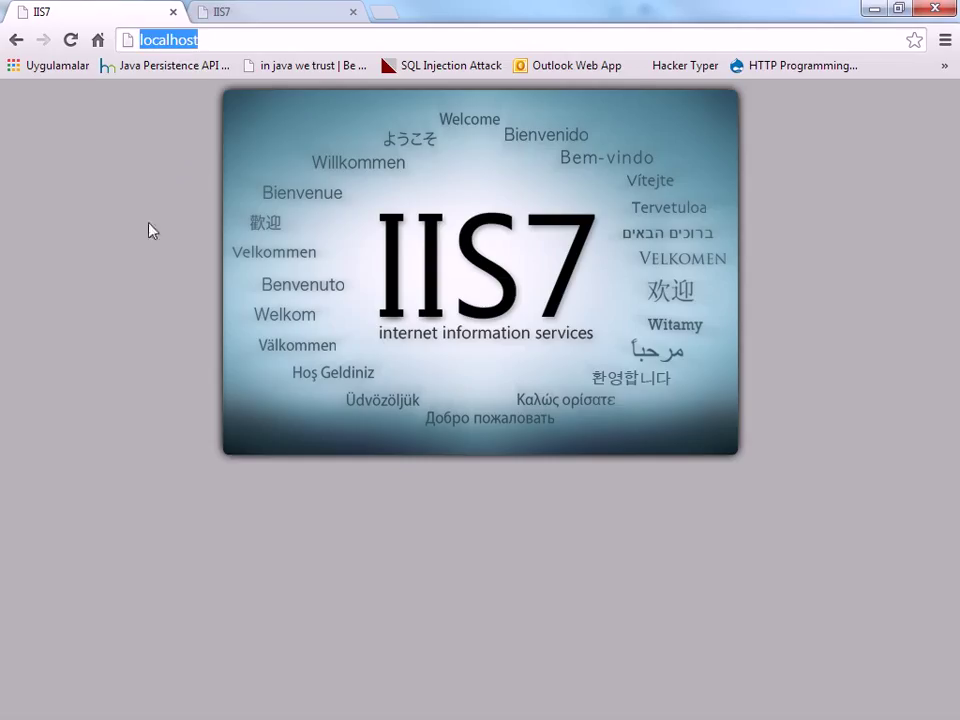
pyautogui.click(106, 282)
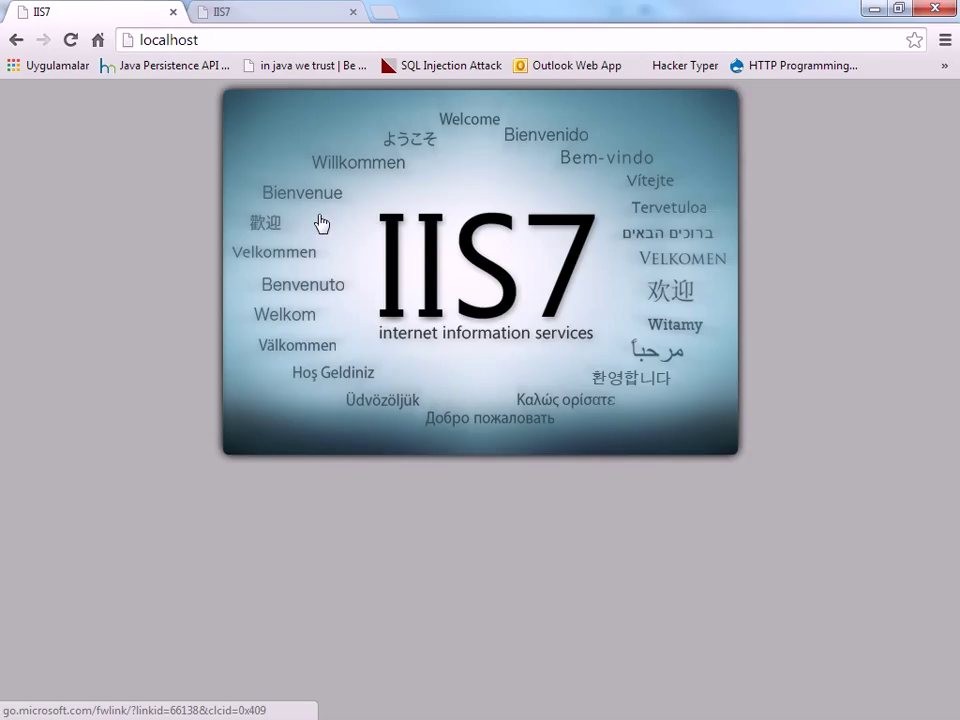
pyautogui.rightClick(333, 182)
pyautogui.click(358, 191)
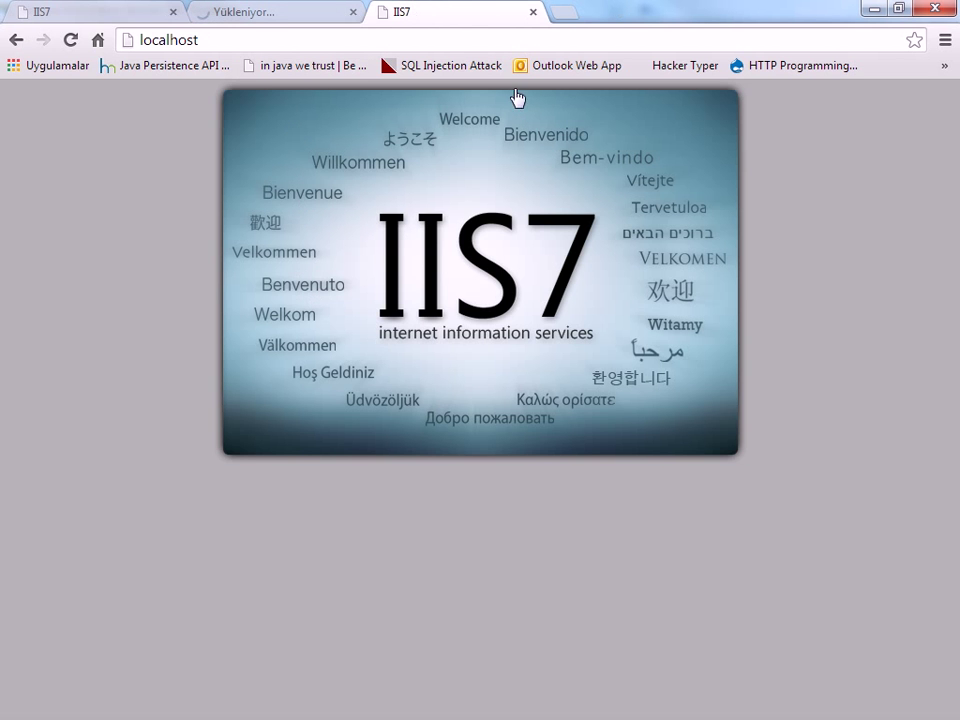
# Close the third IIS7 browser tab and open iisstart.htm from the wwwroot folder in Notepad++.
pyautogui.click(531, 12)
pyautogui.moveTo(542, 6); pyautogui.dragTo(681, 356)
pyautogui.click(340, 243)
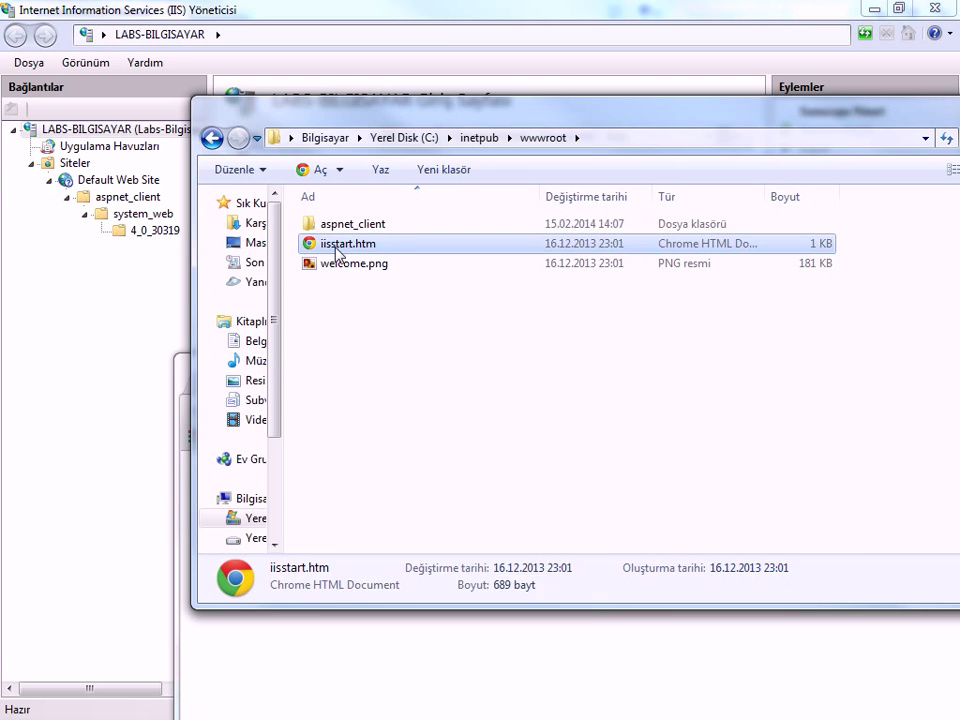
pyautogui.rightClick(332, 246)
pyautogui.click(376, 276)
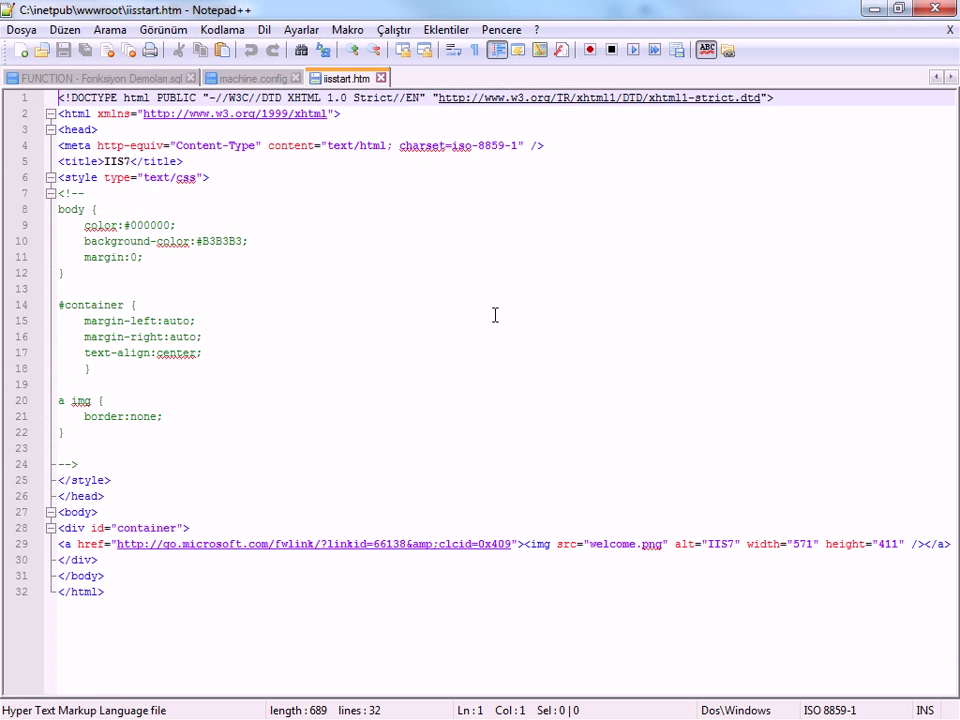
# Examine the iisstart.htm source, checking the link address, the welcome.png image reference, the style rules and the overall markup.
pyautogui.click(657, 234)
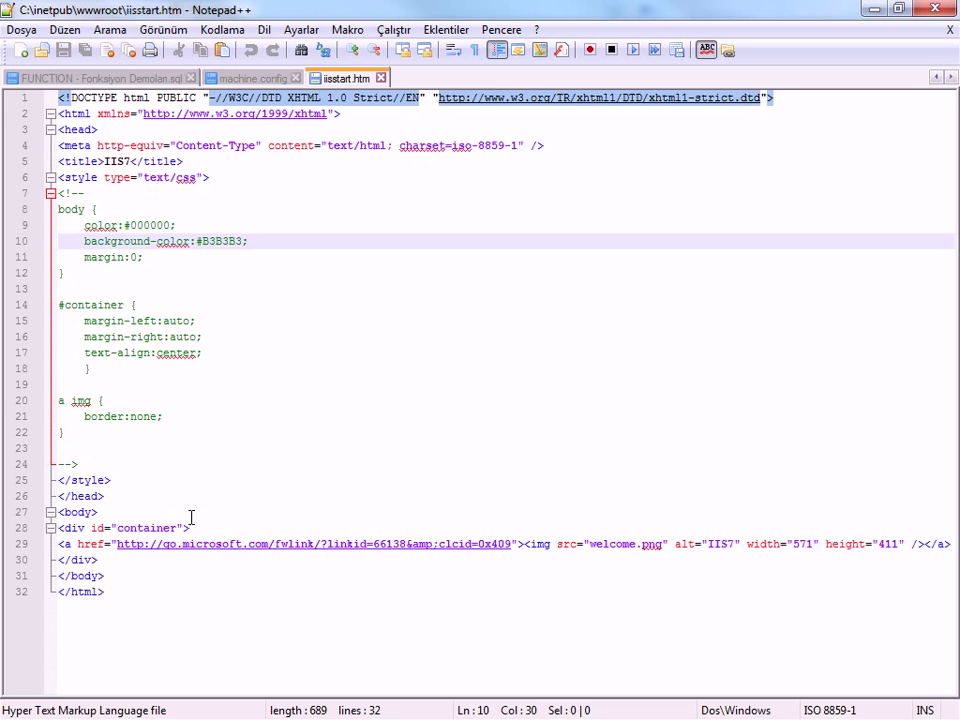
pyautogui.moveTo(114, 546); pyautogui.dragTo(668, 548)
pyautogui.click(604, 513)
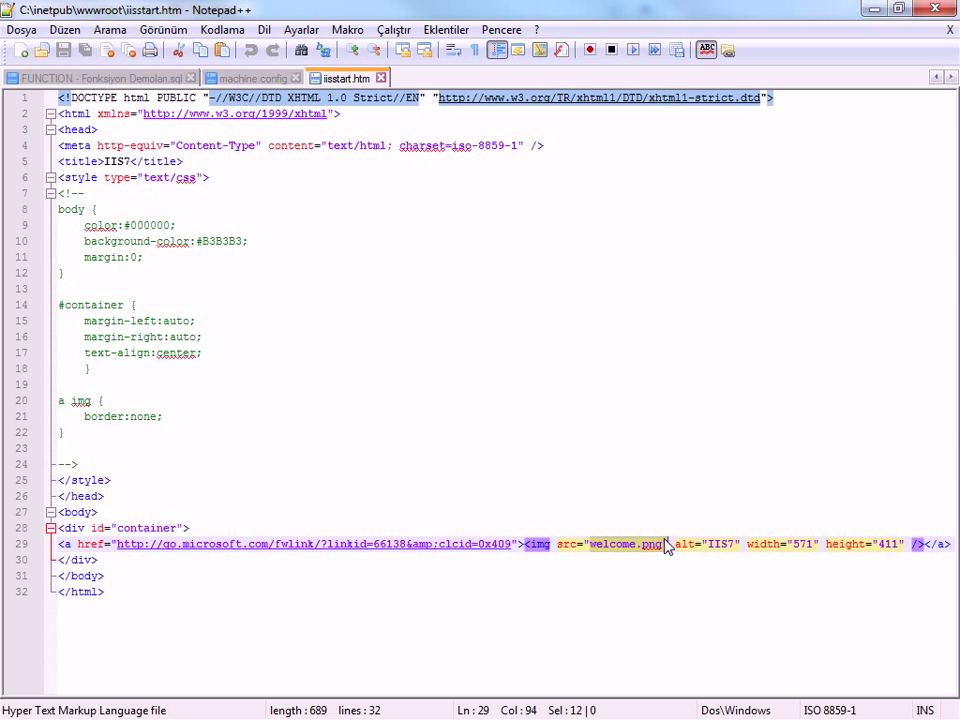
pyautogui.moveTo(311, 434); pyautogui.dragTo(52, 193)
pyautogui.click(204, 337)
pyautogui.moveTo(58, 97); pyautogui.dragTo(418, 484)
pyautogui.click(437, 438)
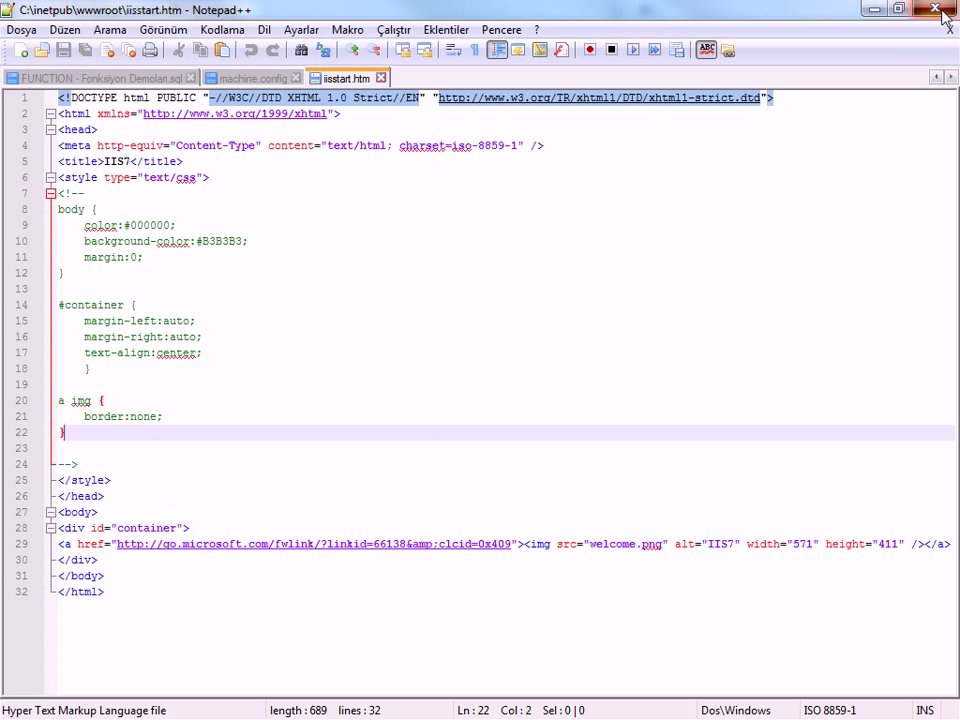
# Minimize Notepad++, select iisstart.htm in the wwwroot folder and minimize the folder window too.
pyautogui.click(875, 8)
pyautogui.click(425, 350)
pyautogui.moveTo(540, 118); pyautogui.dragTo(429, 124)
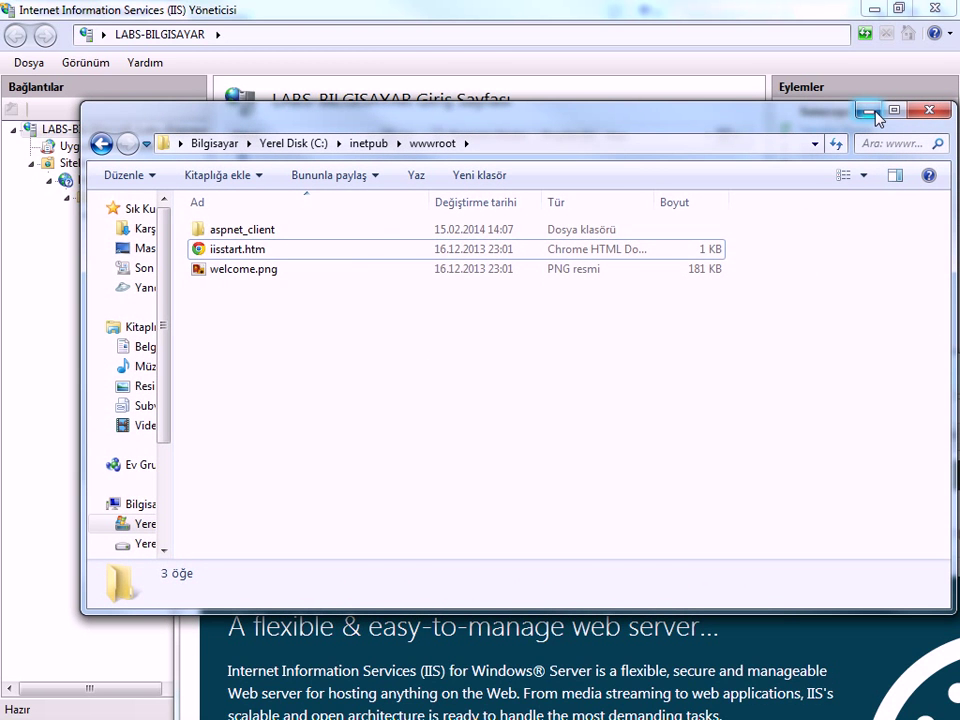
pyautogui.click(240, 252)
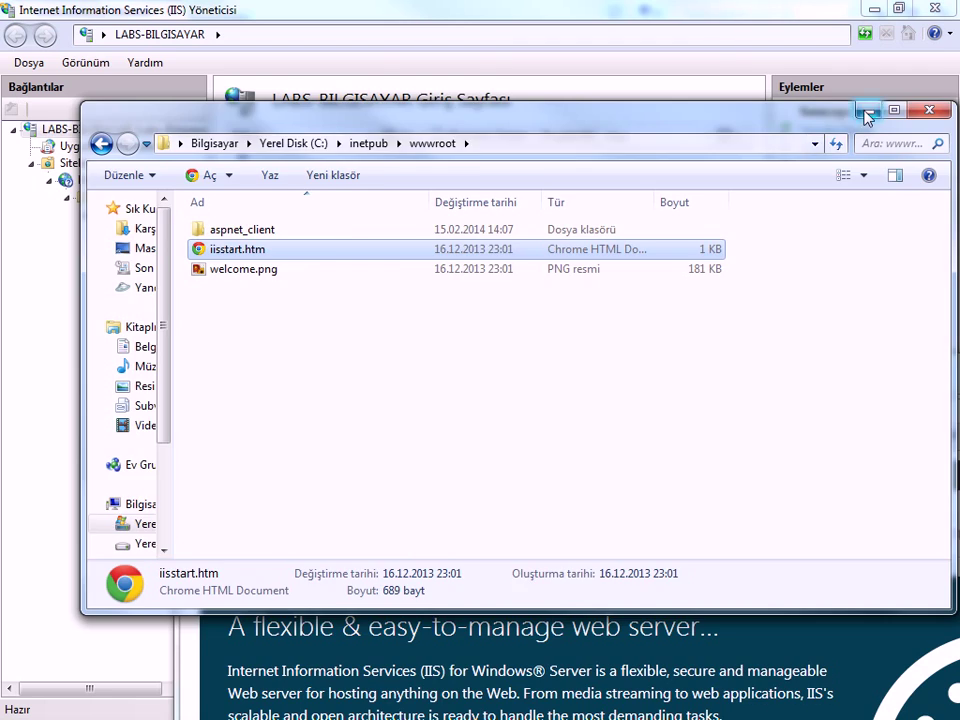
pyautogui.click(867, 110)
pyautogui.moveTo(575, 370); pyautogui.dragTo(480, 49)
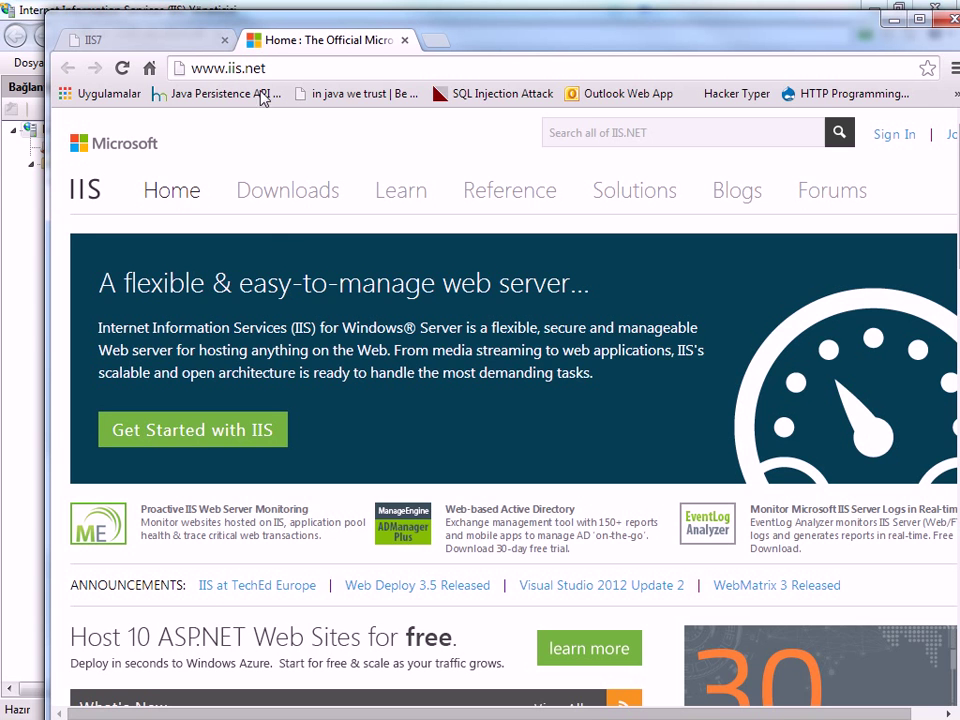
pyautogui.doubleClick(596, 47)
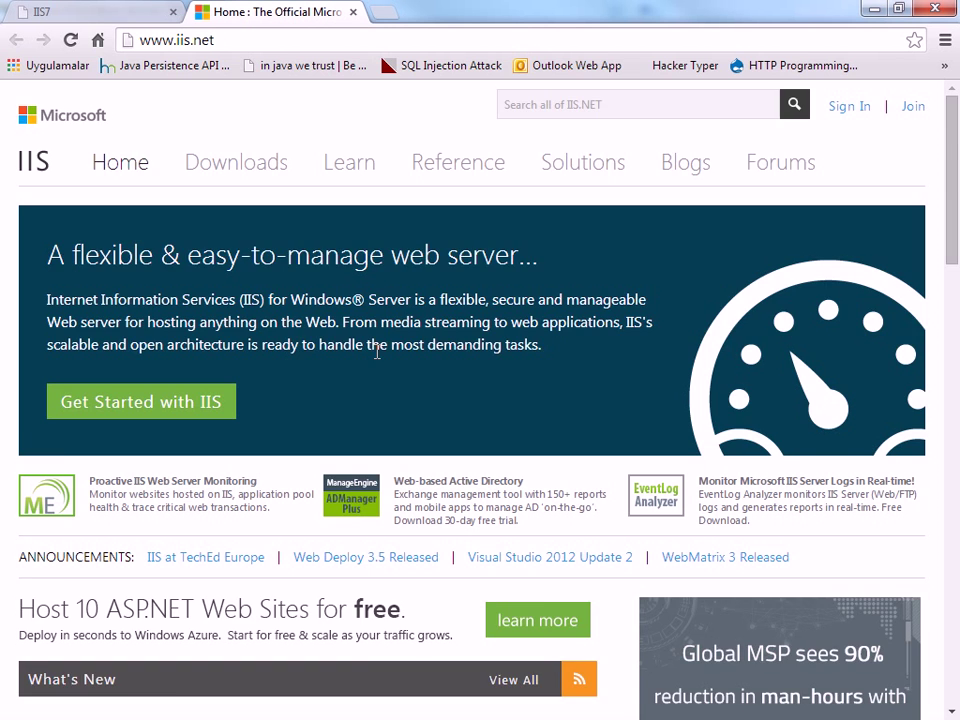
pyautogui.scroll(-3, 377, 350)
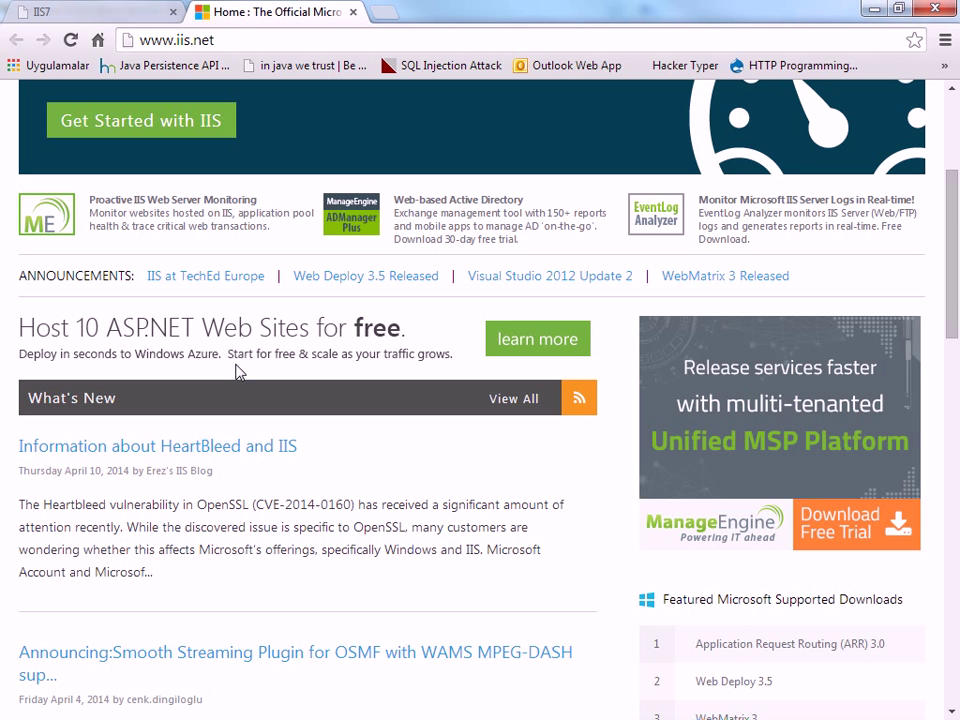
pyautogui.scroll(3, 237, 370)
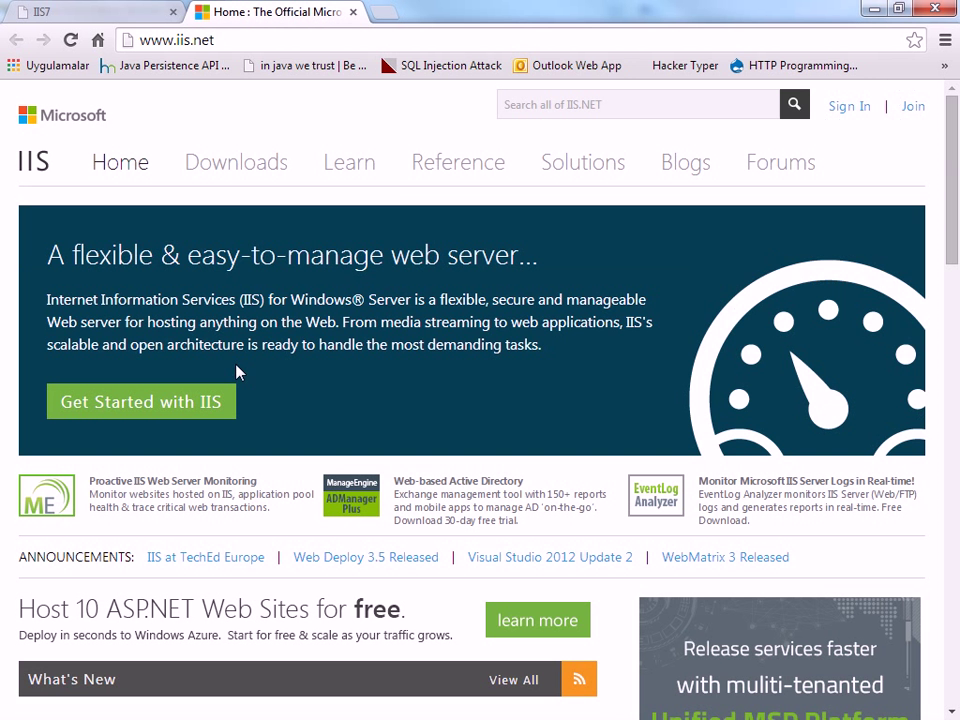
pyautogui.click(344, 167)
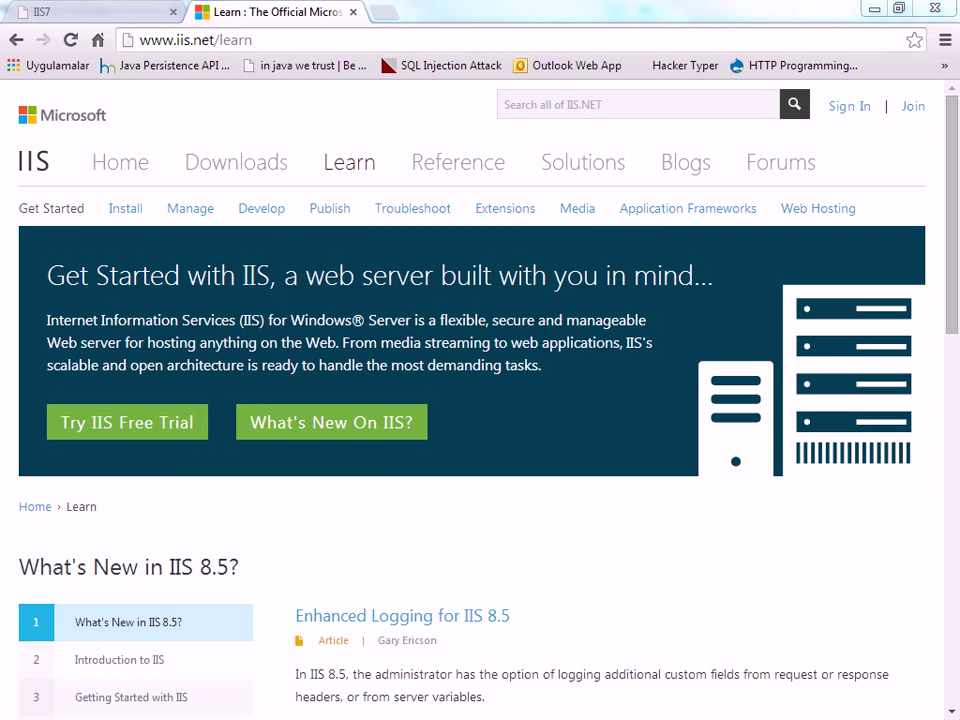
# Bring the Windows Özellikleri dialog into view over the IIS 8.0 Express download page.
pyautogui.moveTo(343, 176); pyautogui.dragTo(420, 186)
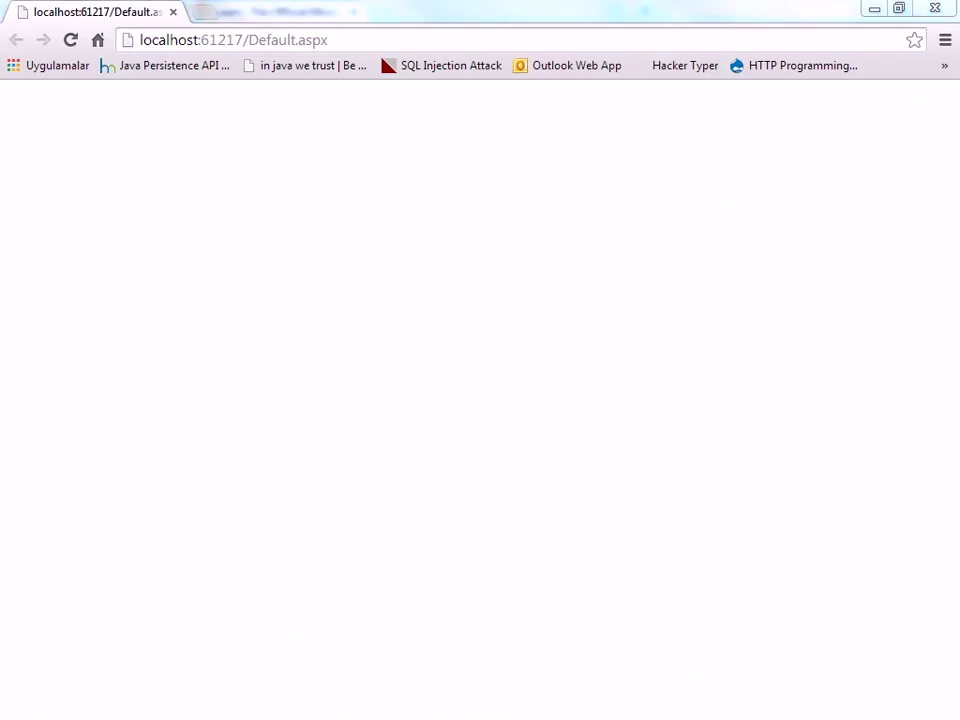
pyautogui.moveTo(615, 715); pyautogui.dragTo(450, 86)
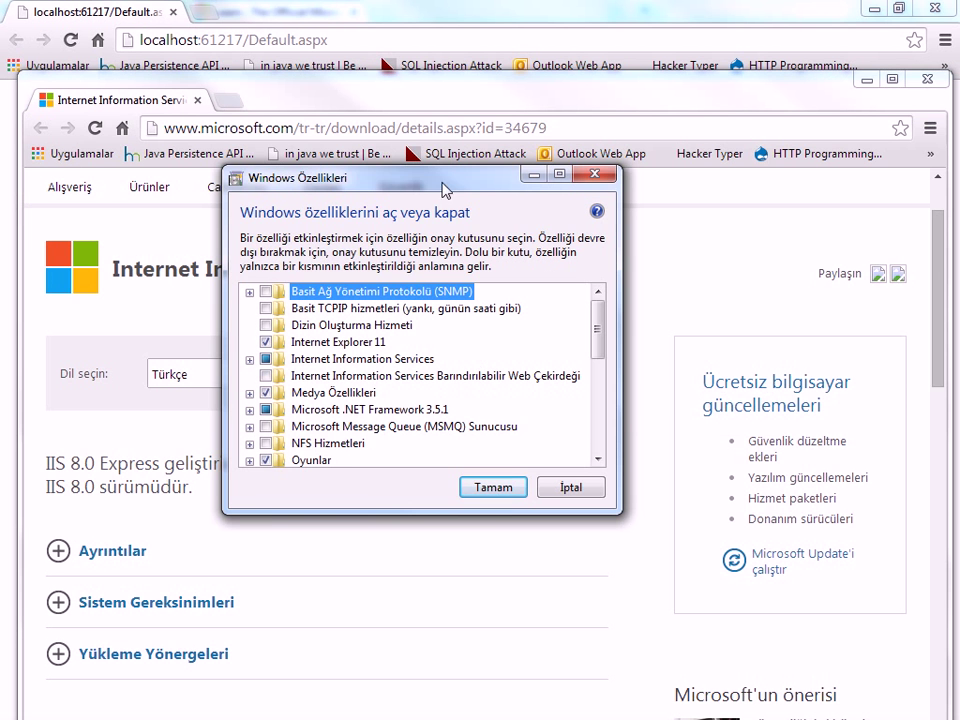
pyautogui.moveTo(306, 180); pyautogui.dragTo(328, 183)
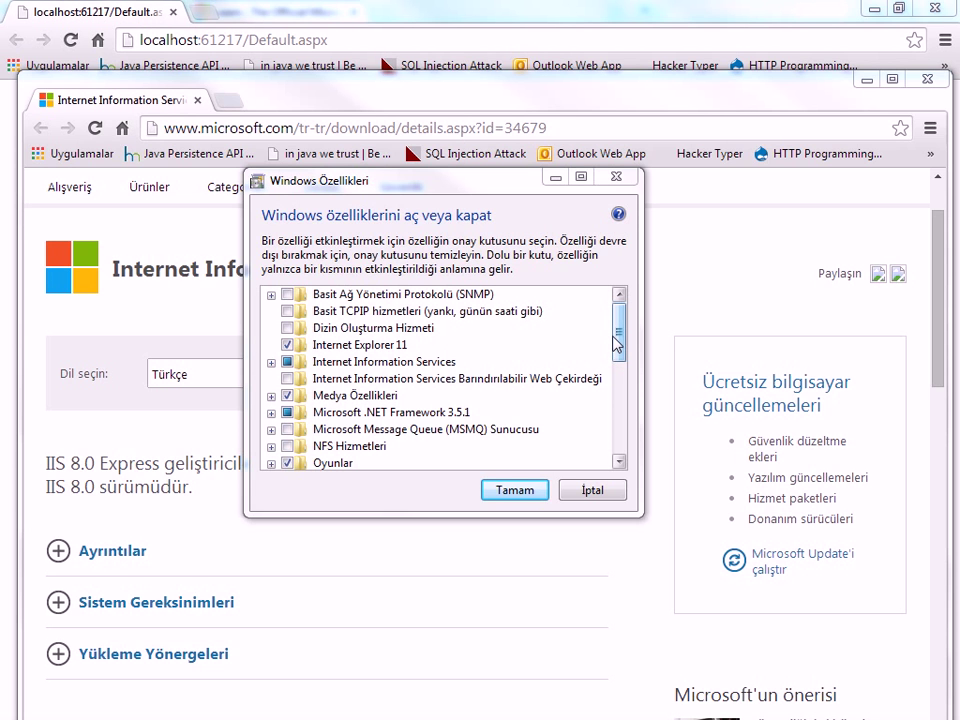
# Look through the whole list of Windows features, including the games inside the Oyunlar group.
pyautogui.moveTo(615, 343); pyautogui.dragTo(581, 360)
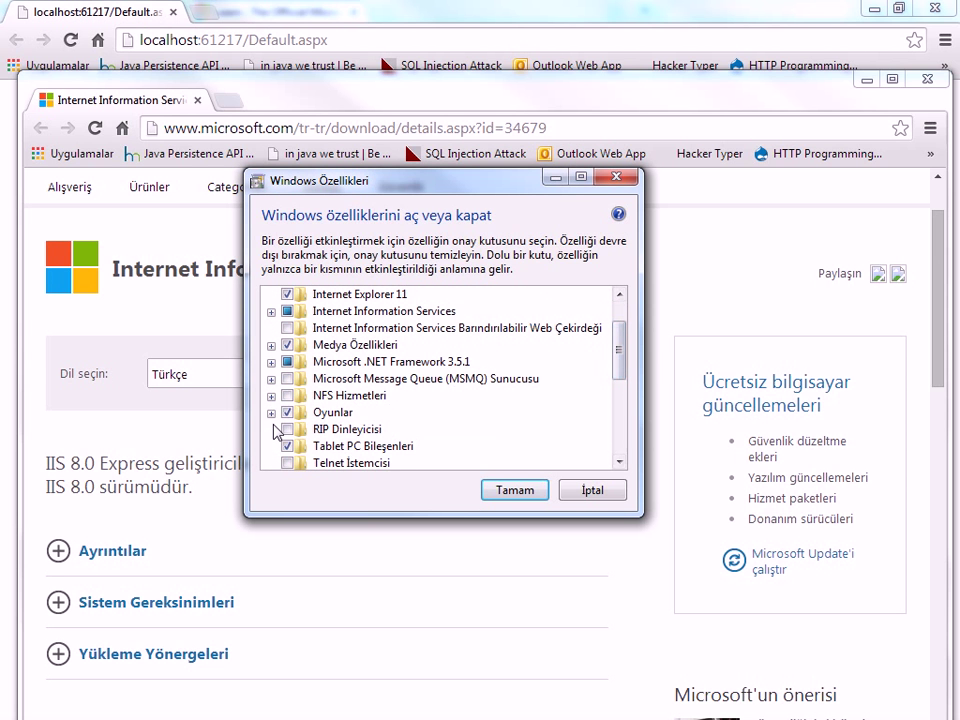
pyautogui.scroll(-1, 279, 418)
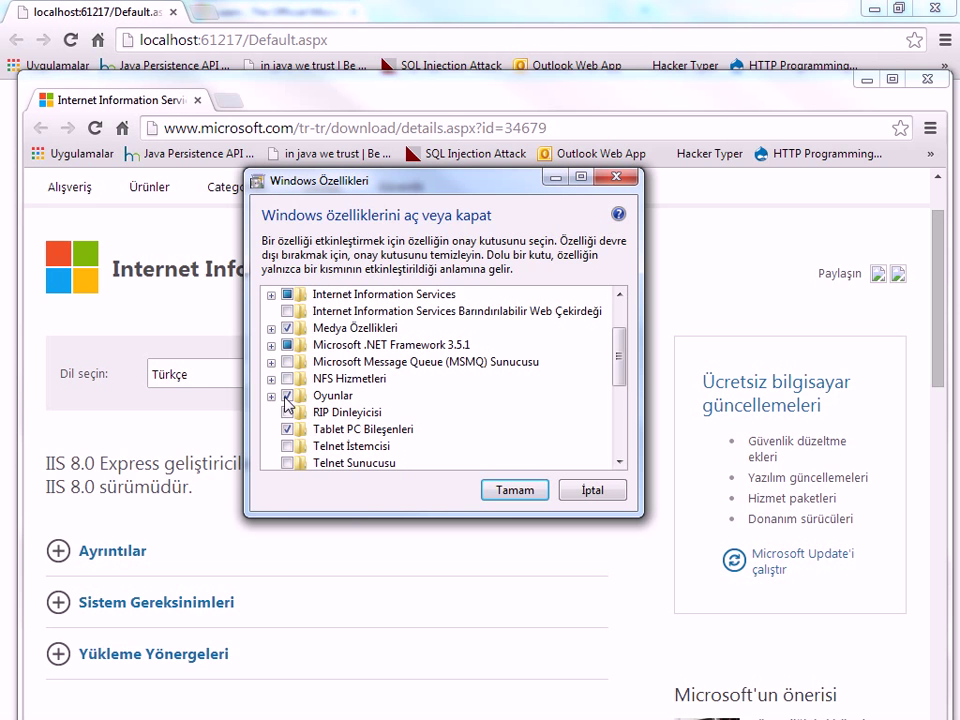
pyautogui.click(271, 396)
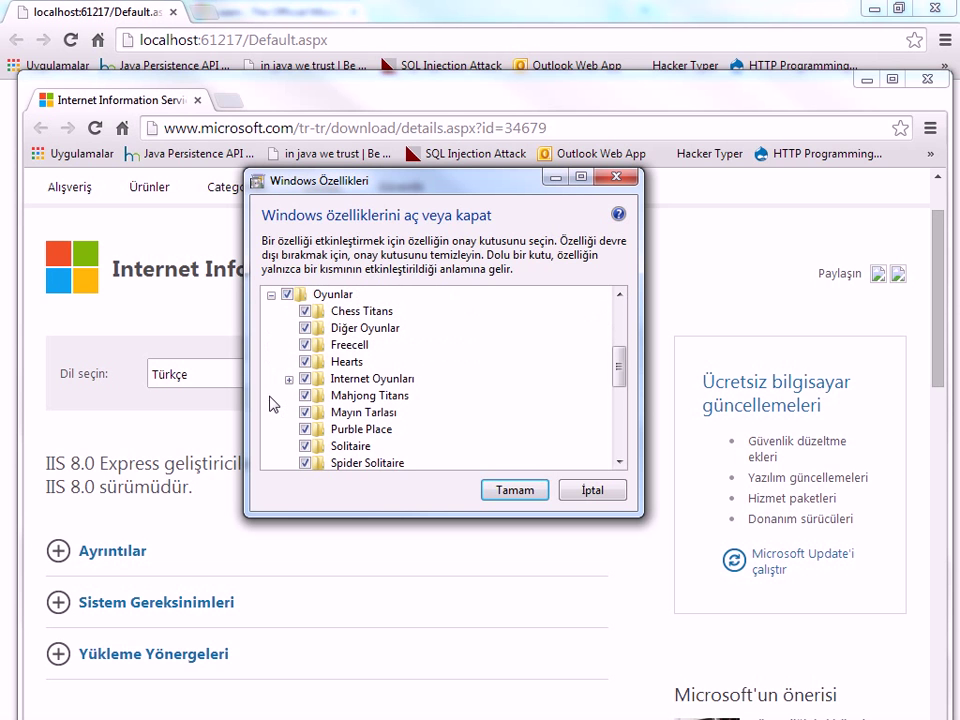
pyautogui.click(271, 294)
pyautogui.scroll(-1, 300, 410)
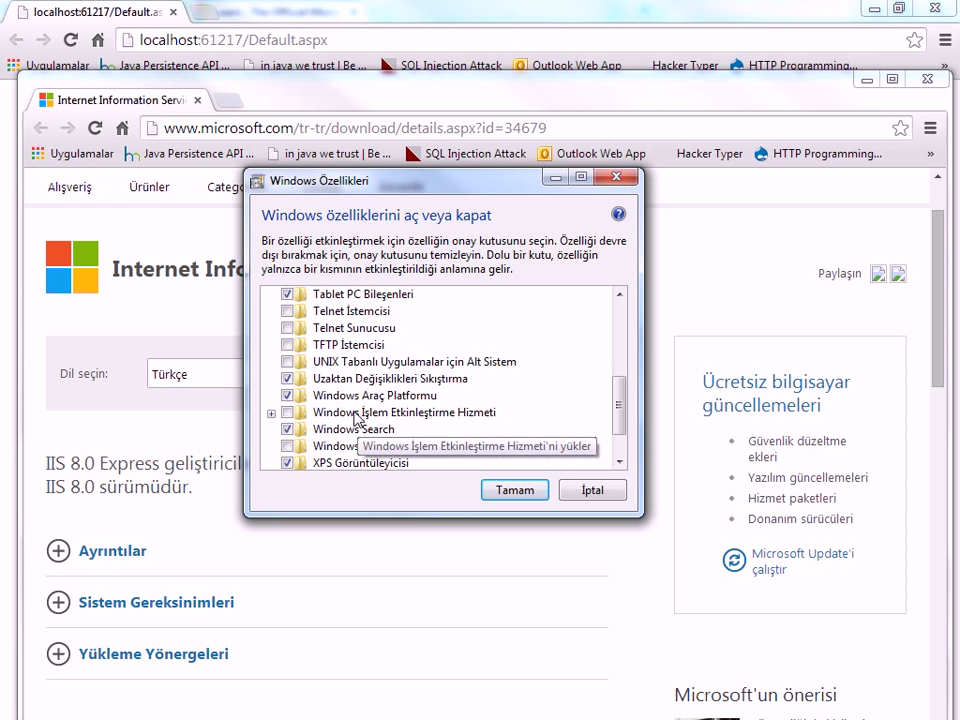
pyautogui.scroll(-1, 340, 422)
pyautogui.scroll(-1, 365, 420)
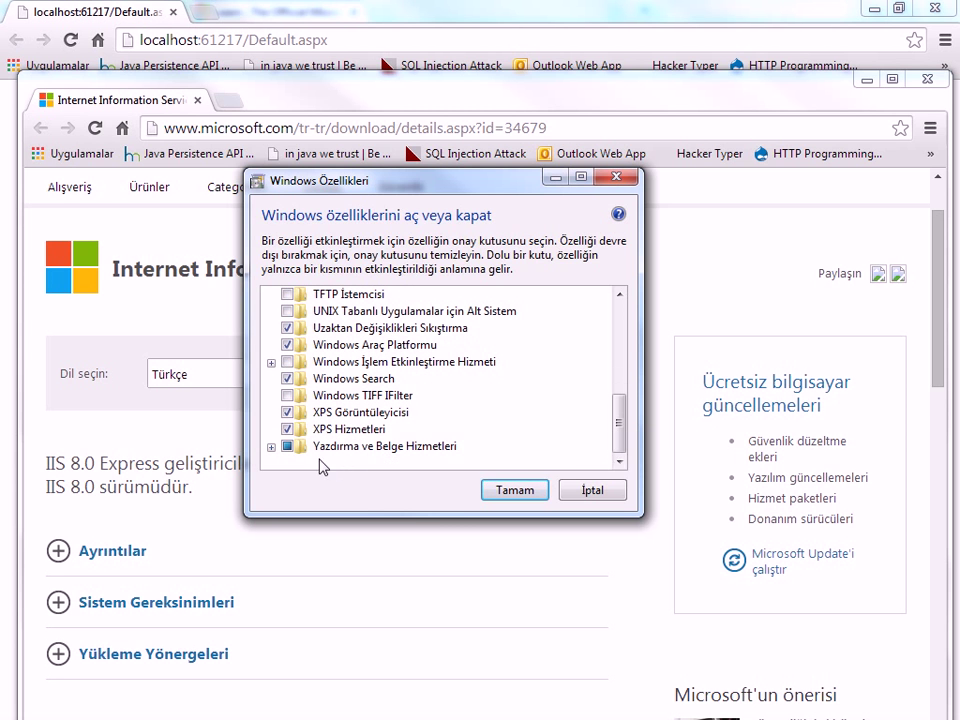
pyautogui.scroll(2, 345, 413)
pyautogui.scroll(4, 345, 413)
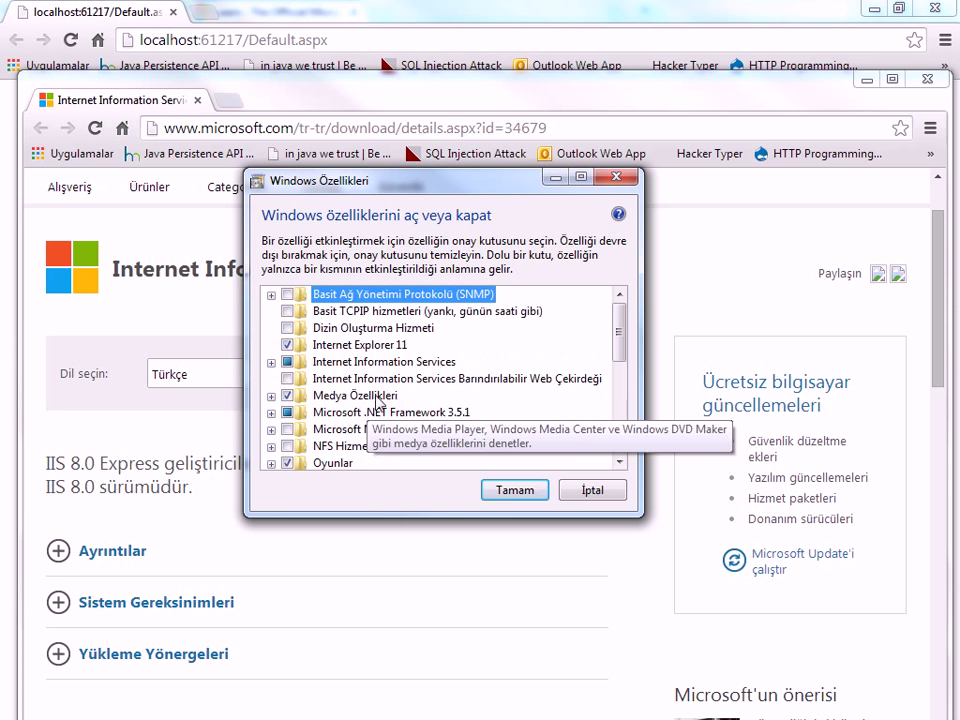
# Under Internet Information Services, enable IIS Yönetimi Kodları ve Araçları, IIS Yönetim Hizmetleri and IIS 6 Yönetim Uyumluluğu in Web Yönetimi Araçları.
pyautogui.click(271, 363)
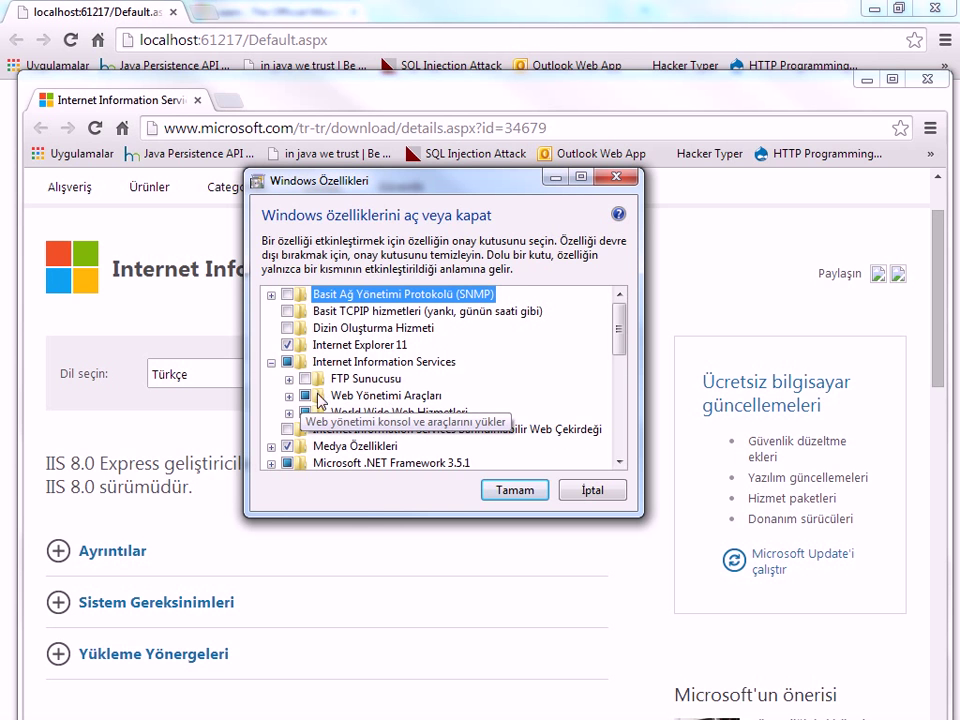
pyautogui.click(289, 396)
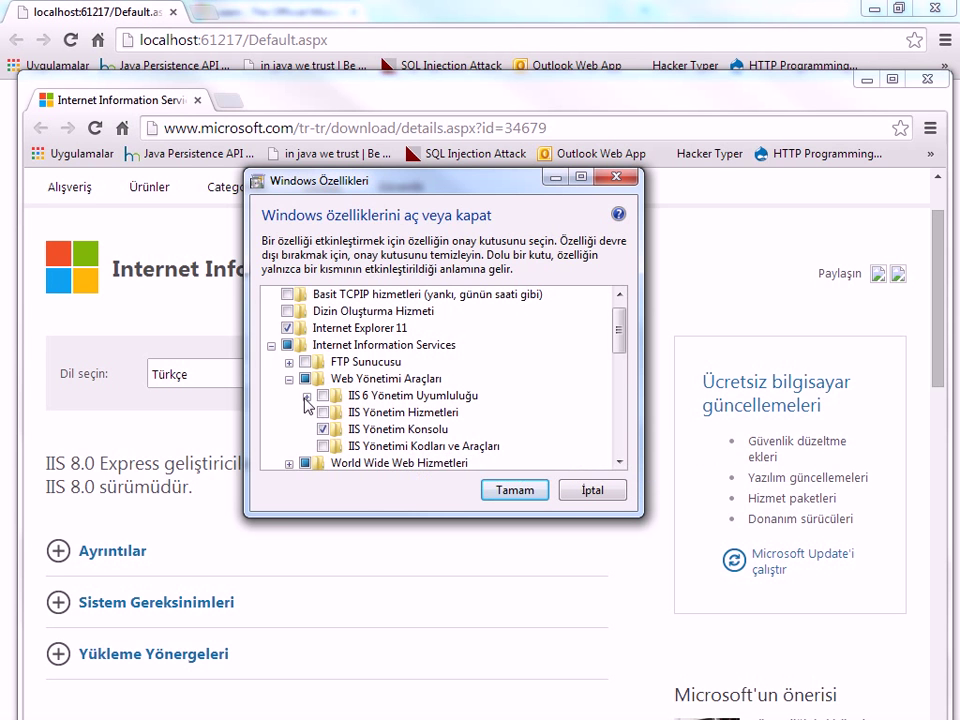
pyautogui.click(323, 446)
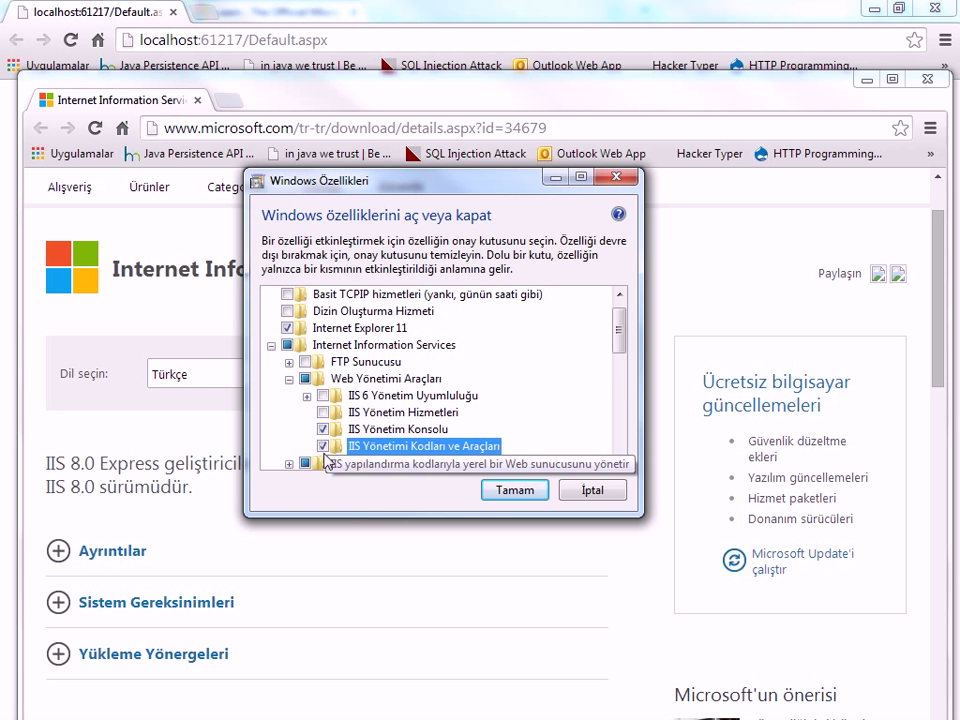
pyautogui.click(322, 412)
pyautogui.click(322, 396)
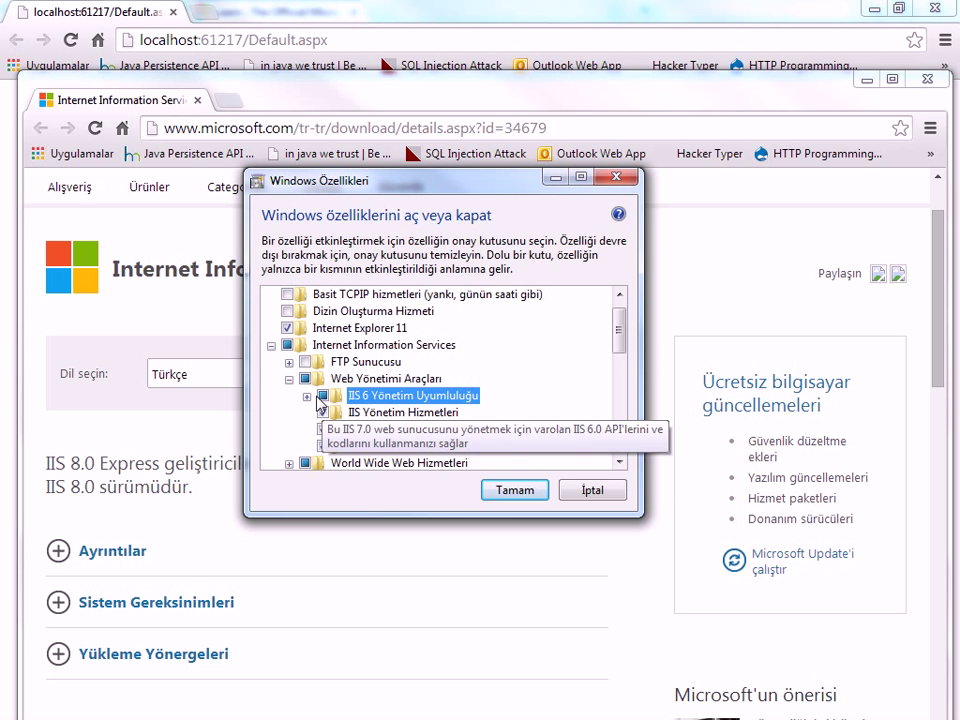
pyautogui.click(307, 396)
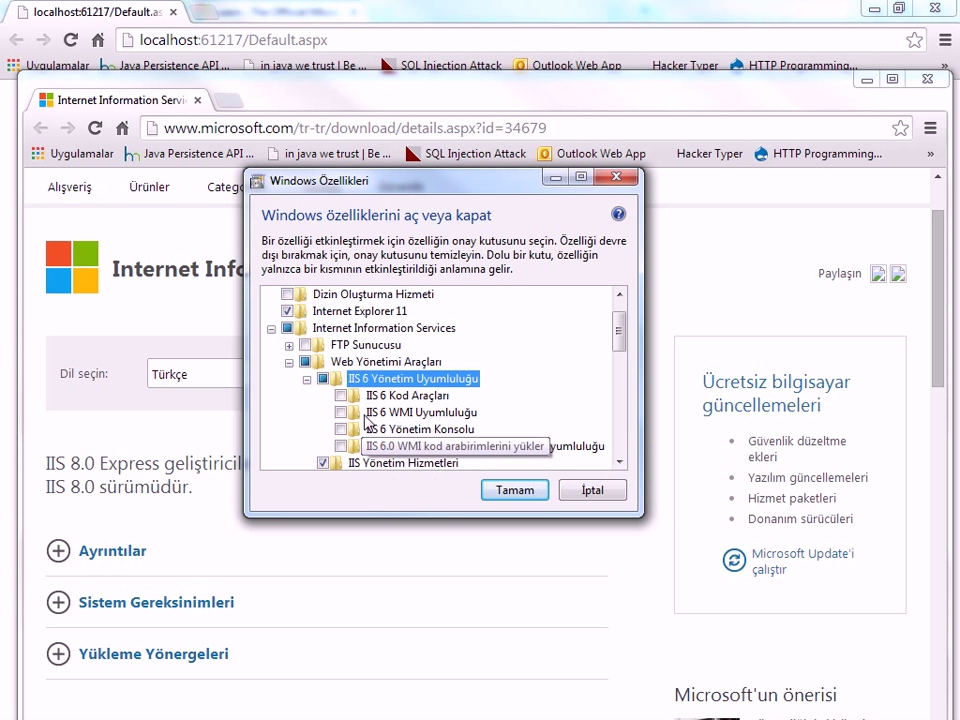
pyautogui.click(307, 379)
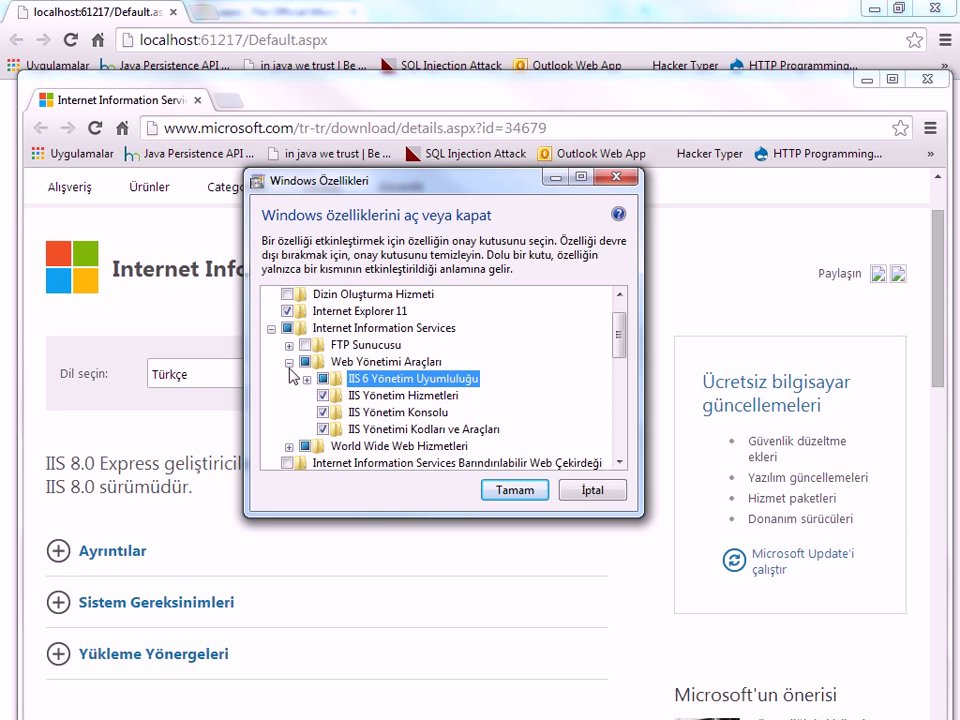
pyautogui.click(290, 362)
# Inspect the Durum ve Tanılama and Güvenlik feature groups under World Wide Web Hizmetleri.
pyautogui.click(291, 379)
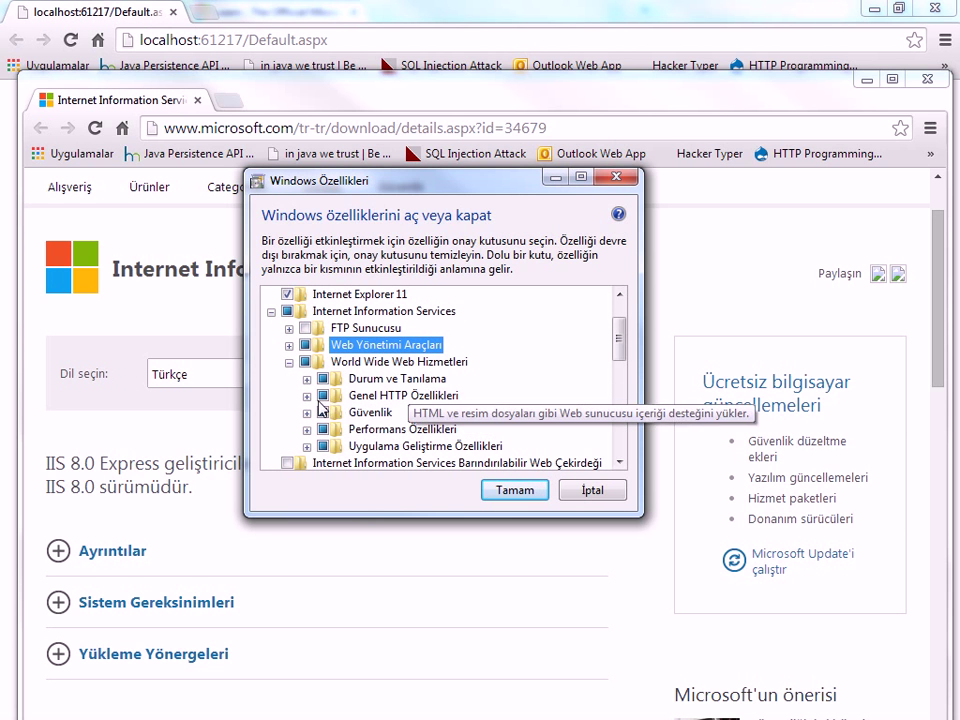
pyautogui.click(308, 379)
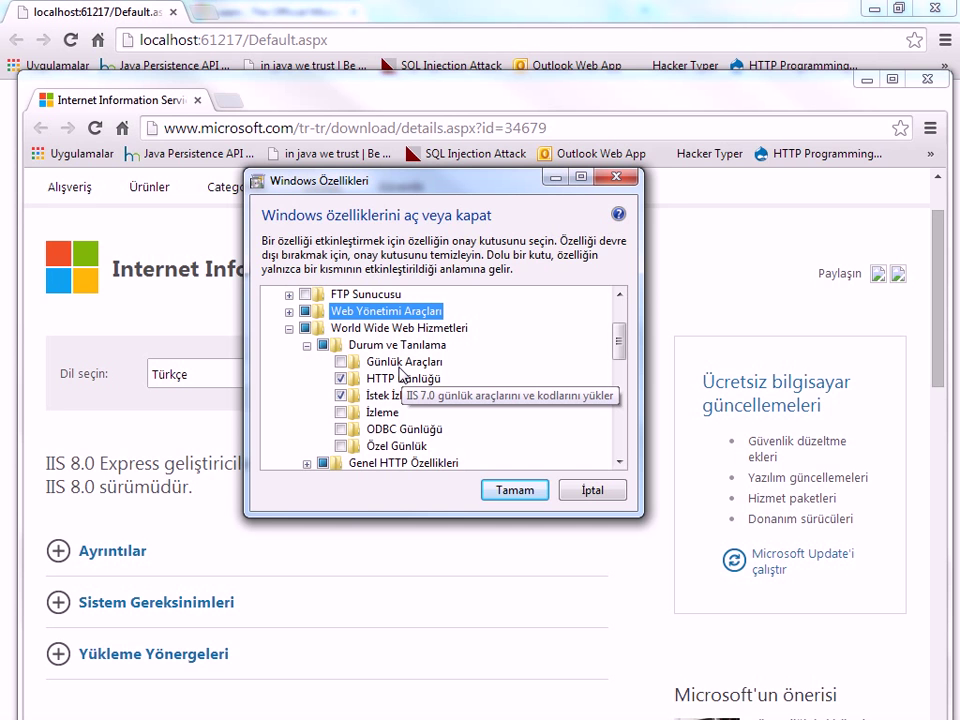
pyautogui.click(307, 345)
pyautogui.click(307, 379)
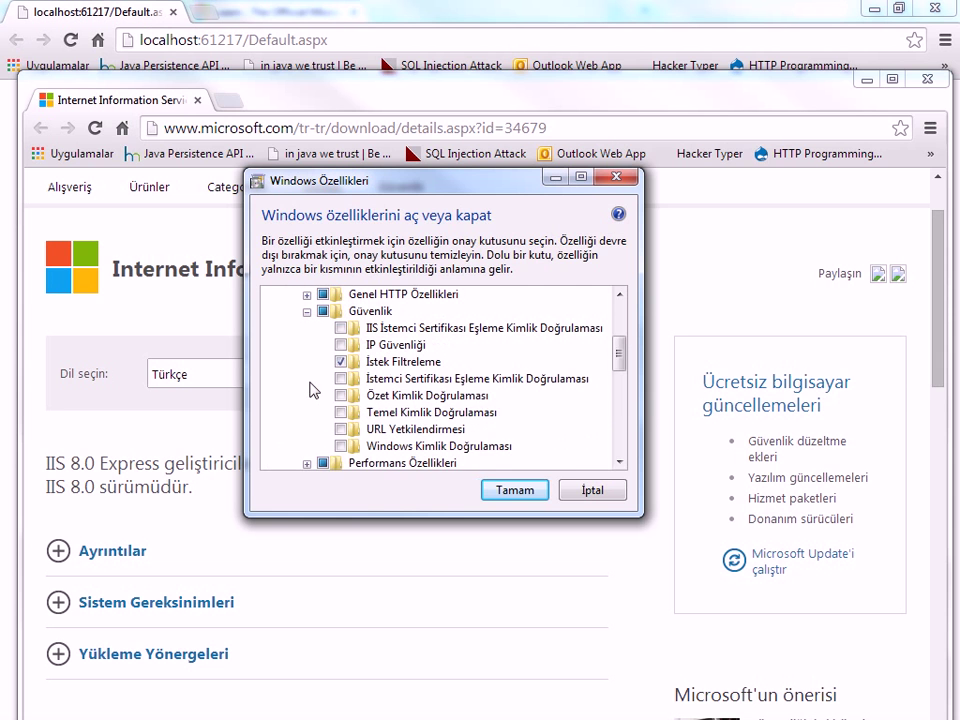
pyautogui.click(341, 361)
pyautogui.click(307, 312)
pyautogui.scroll(2, 340, 390)
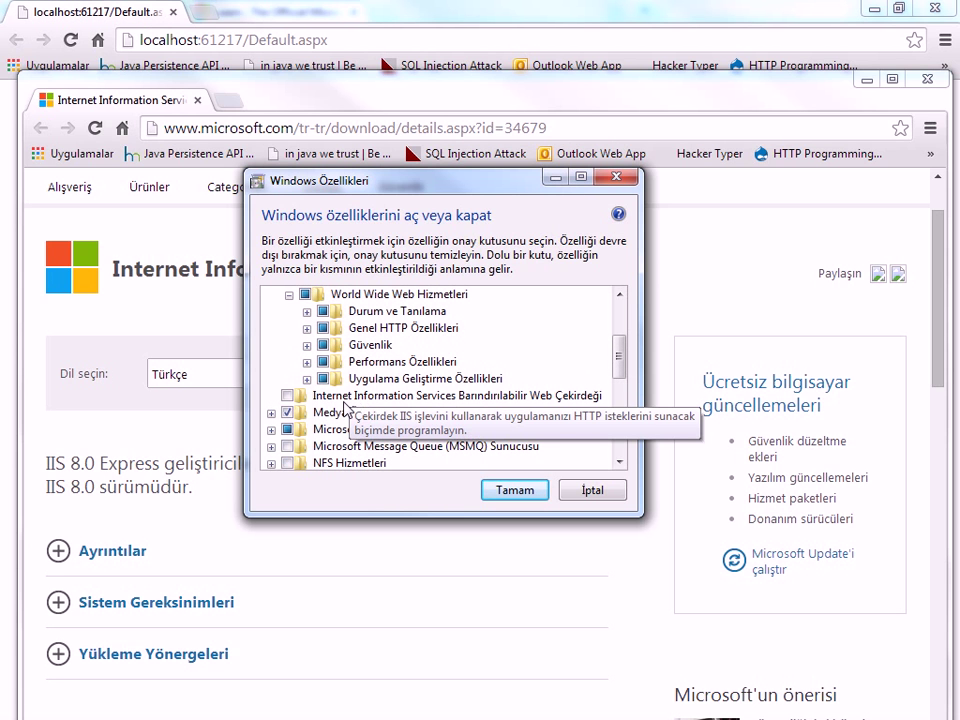
# Inspect the features inside the Uygulama Geliştirme Özellikleri group, including ASP.NET, CGI and ISAPI, and collapse it again.
pyautogui.press('Up')
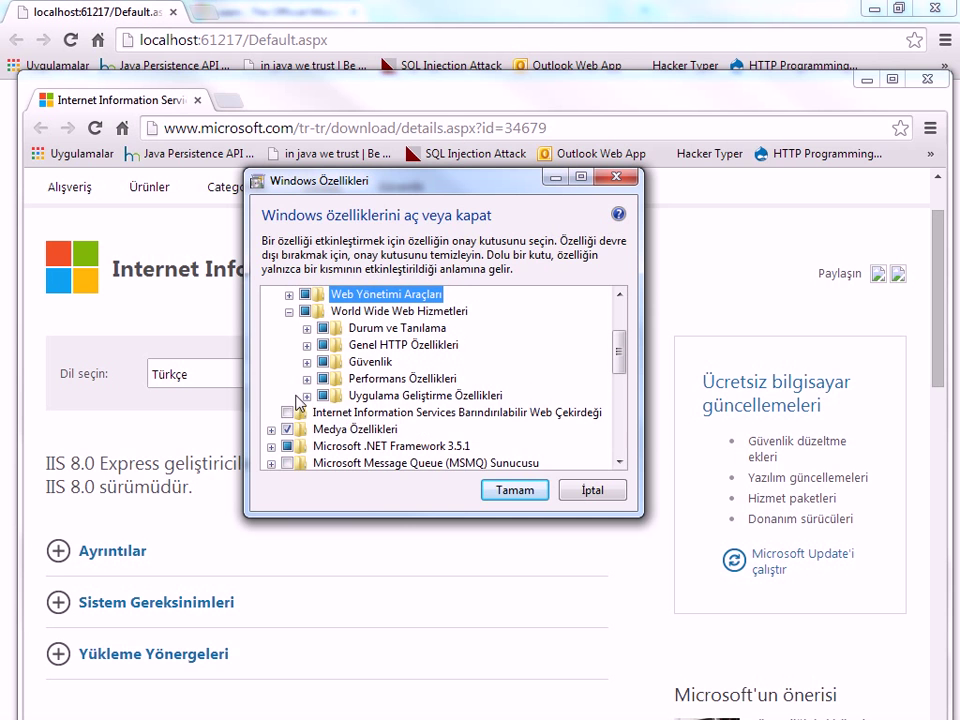
pyautogui.click(307, 395)
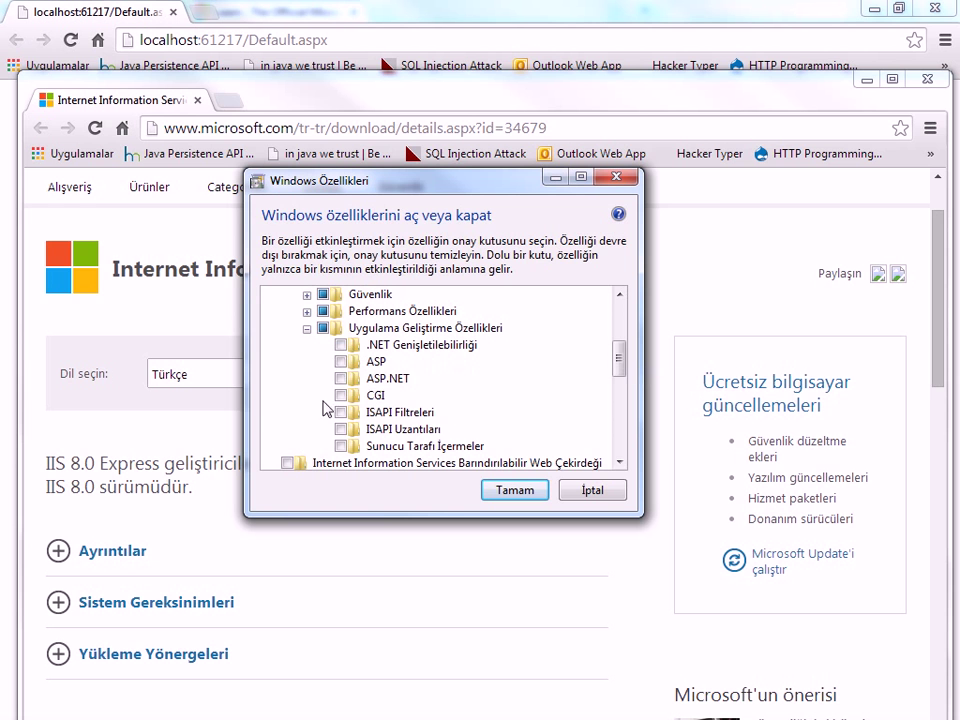
pyautogui.click(308, 329)
pyautogui.scroll(3, 311, 356)
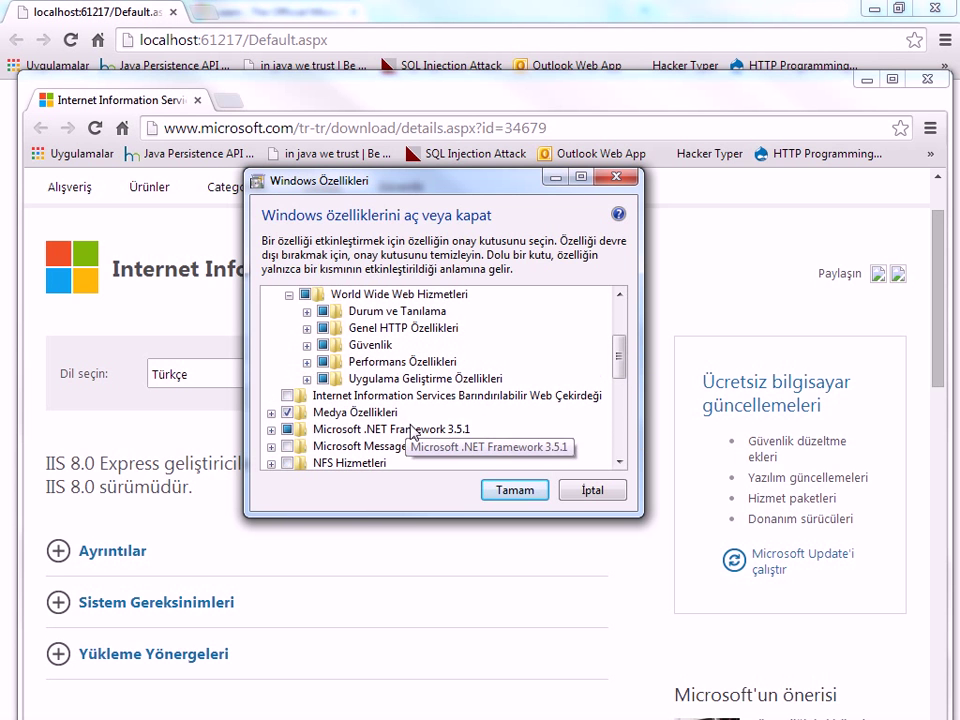
pyautogui.scroll(1, 370, 398)
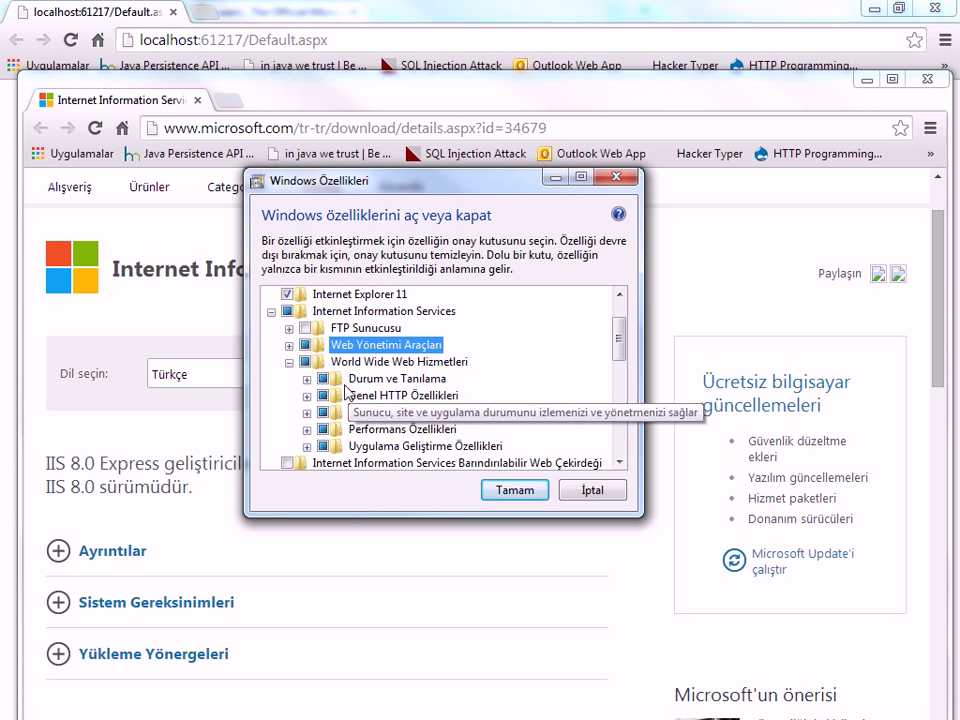
# Expand the FTP Sunucusu feature group, and in FileZilla connect to the saved site co.
pyautogui.click(289, 328)
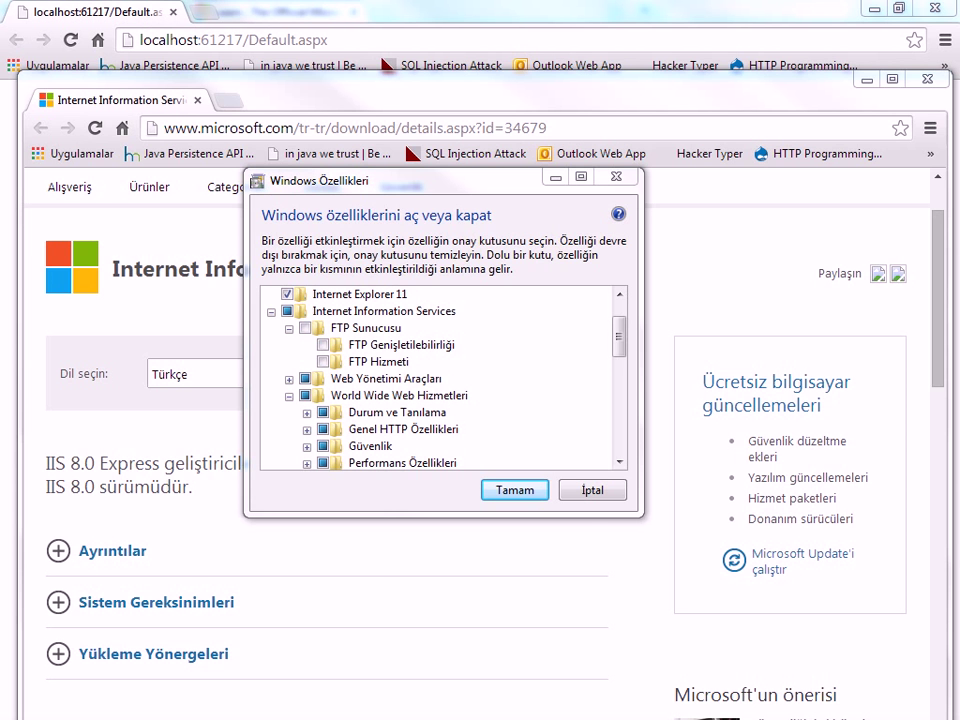
pyautogui.moveTo(0, 130); pyautogui.dragTo(484, 27)
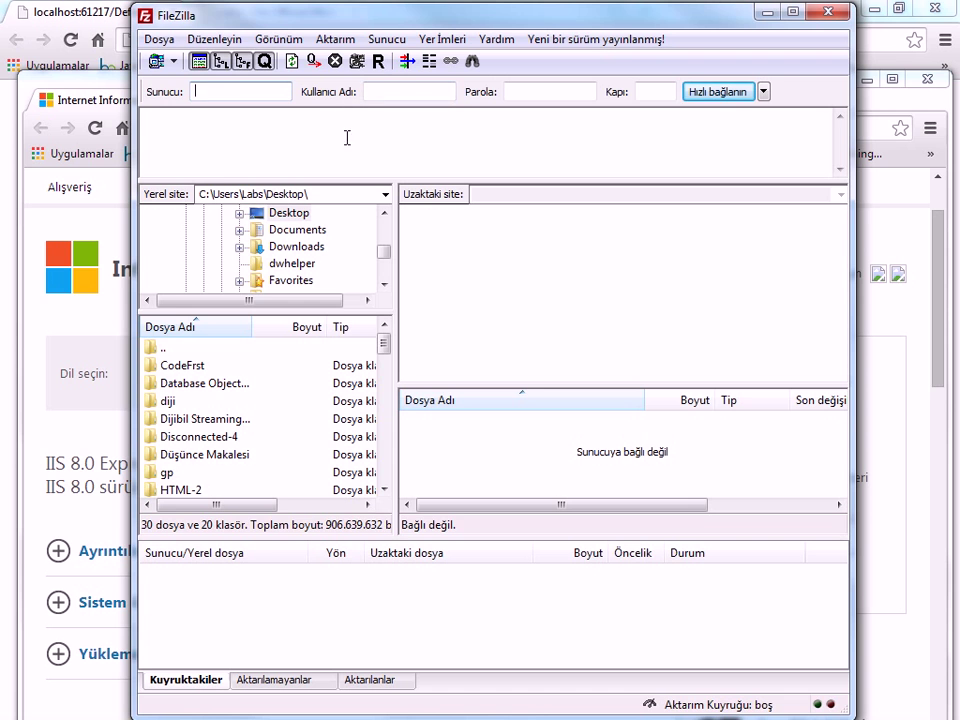
pyautogui.click(175, 62)
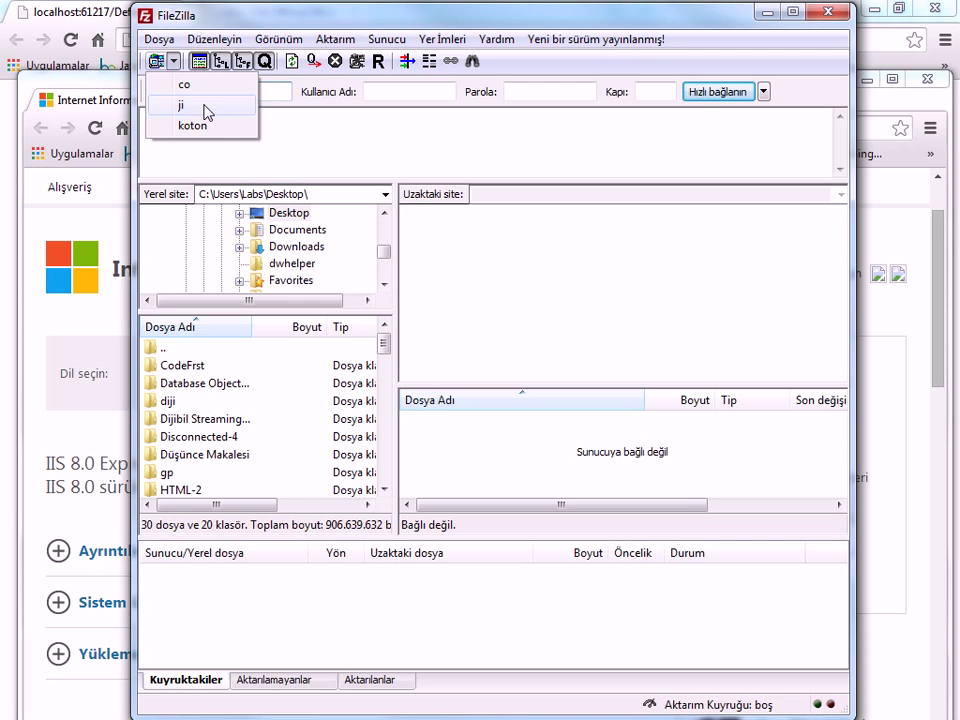
pyautogui.click(192, 126)
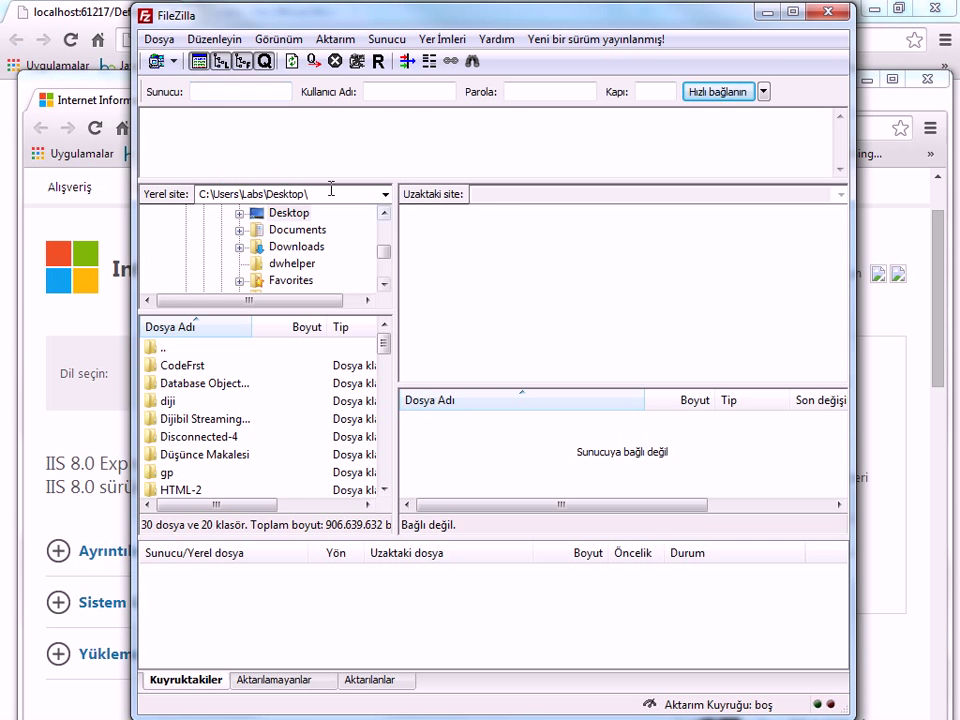
pyautogui.click(173, 61)
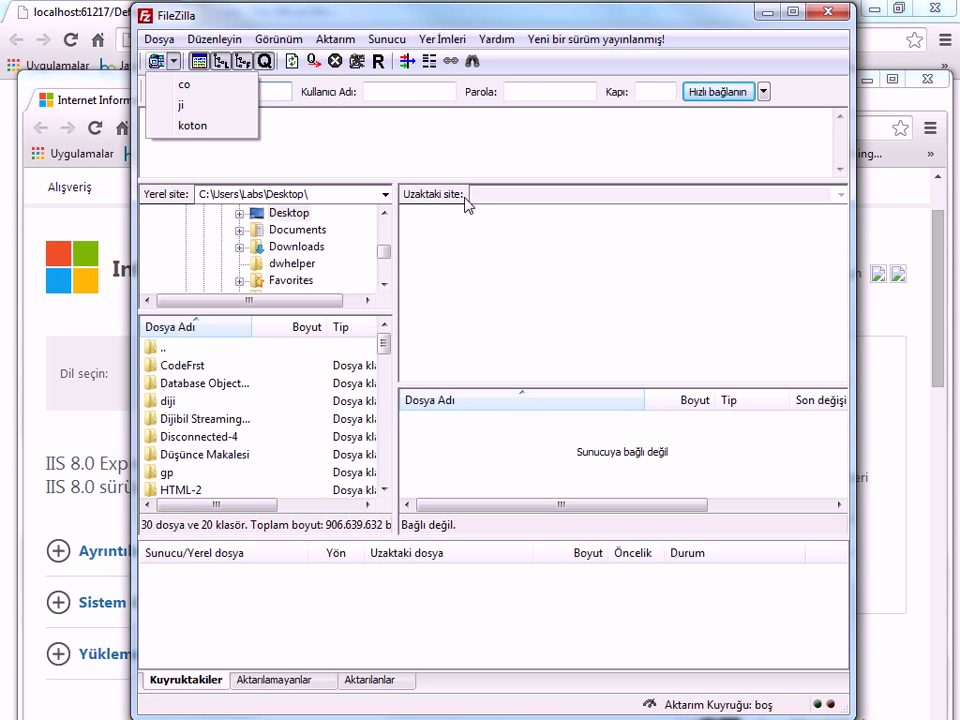
pyautogui.click(192, 86)
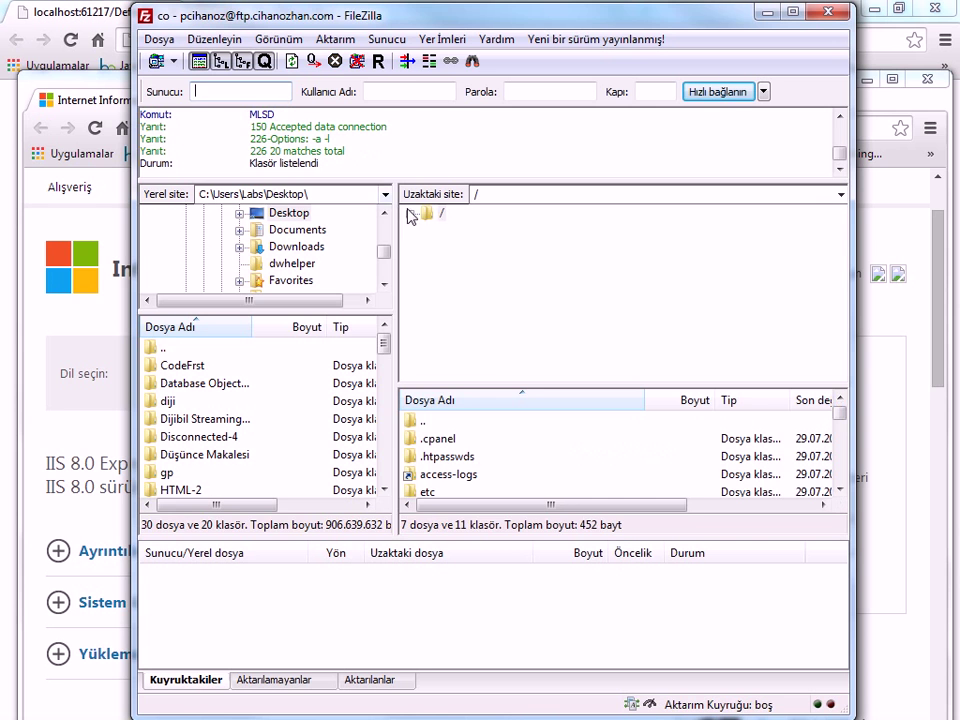
# Enlarge the remote file list and examine the server's root folders, including access-logs, public_ftp and public_html.
pyautogui.moveTo(499, 386); pyautogui.dragTo(513, 337)
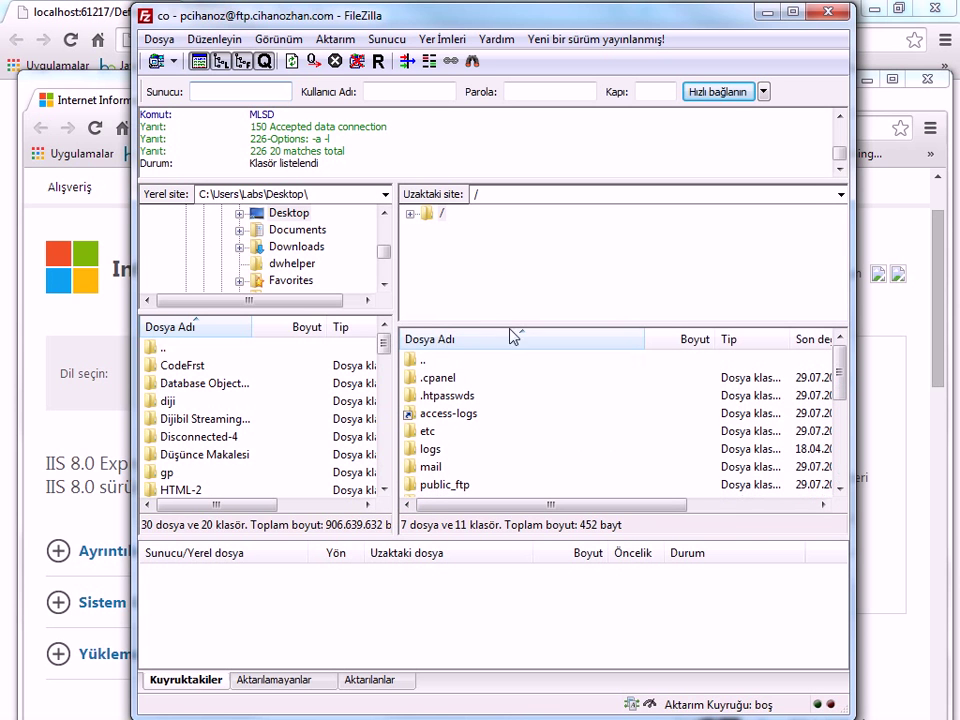
pyautogui.click(474, 484)
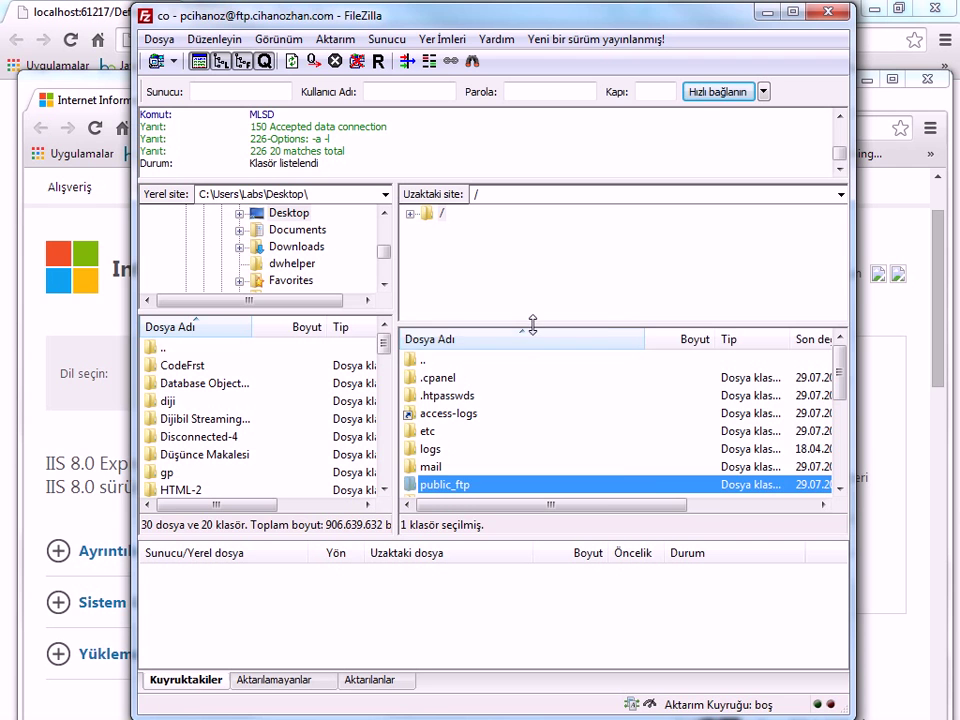
pyautogui.moveTo(532, 324); pyautogui.dragTo(531, 301)
pyautogui.scroll(-1, 552, 435)
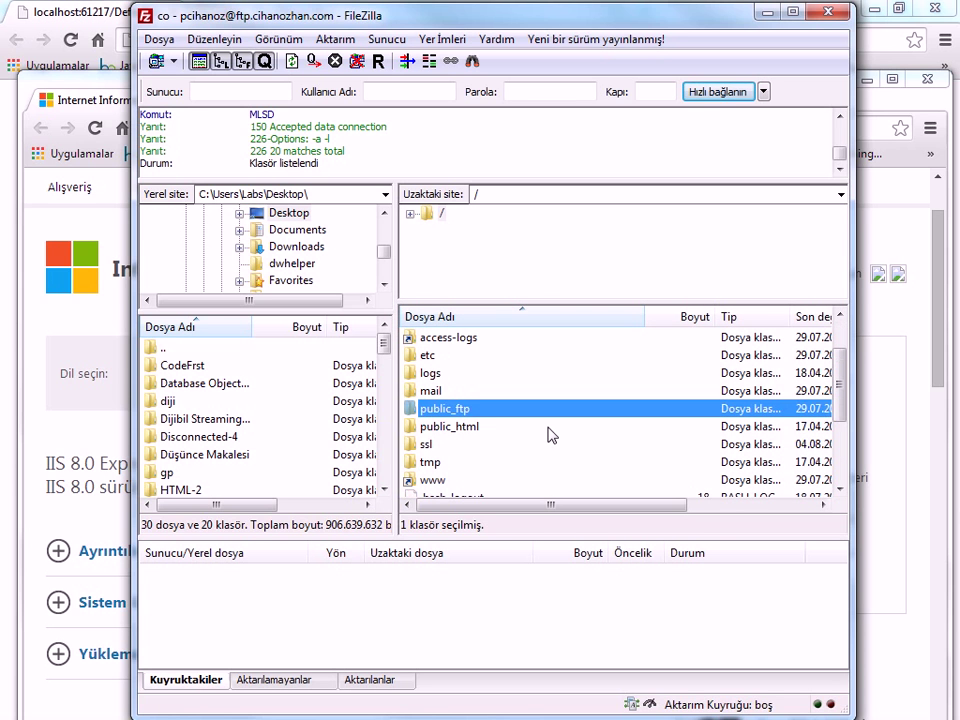
pyautogui.click(455, 429)
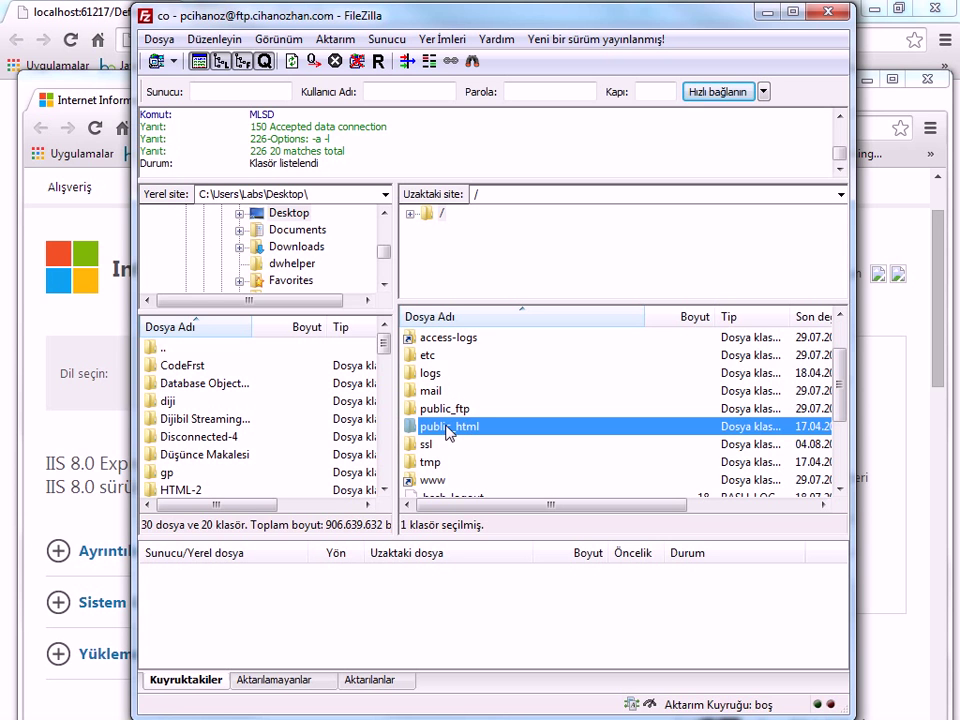
pyautogui.click(445, 408)
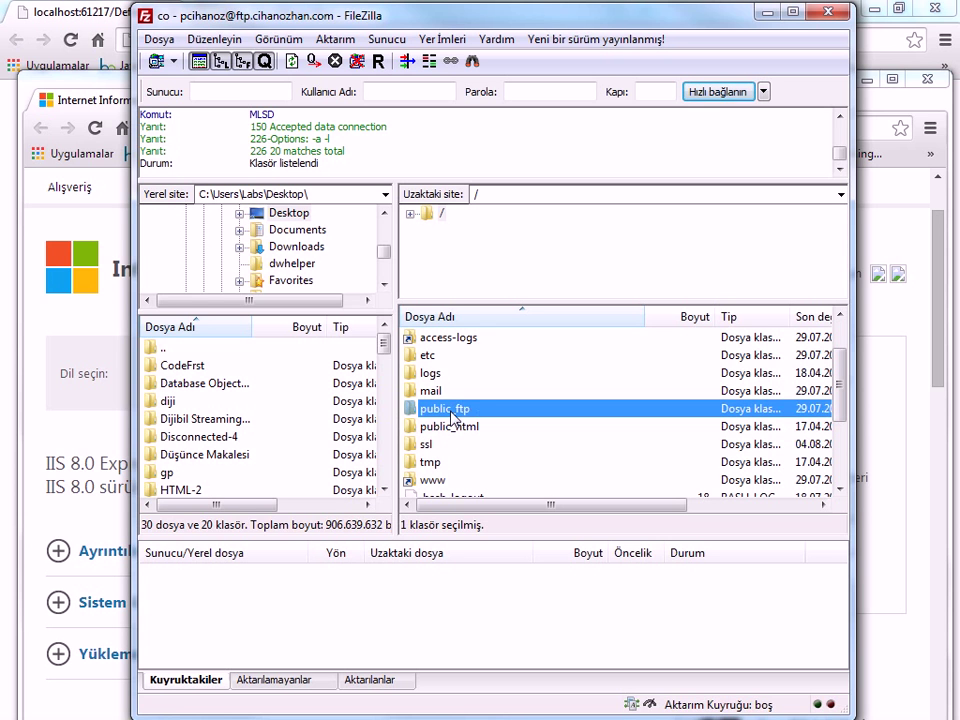
pyautogui.scroll(1, 430, 410)
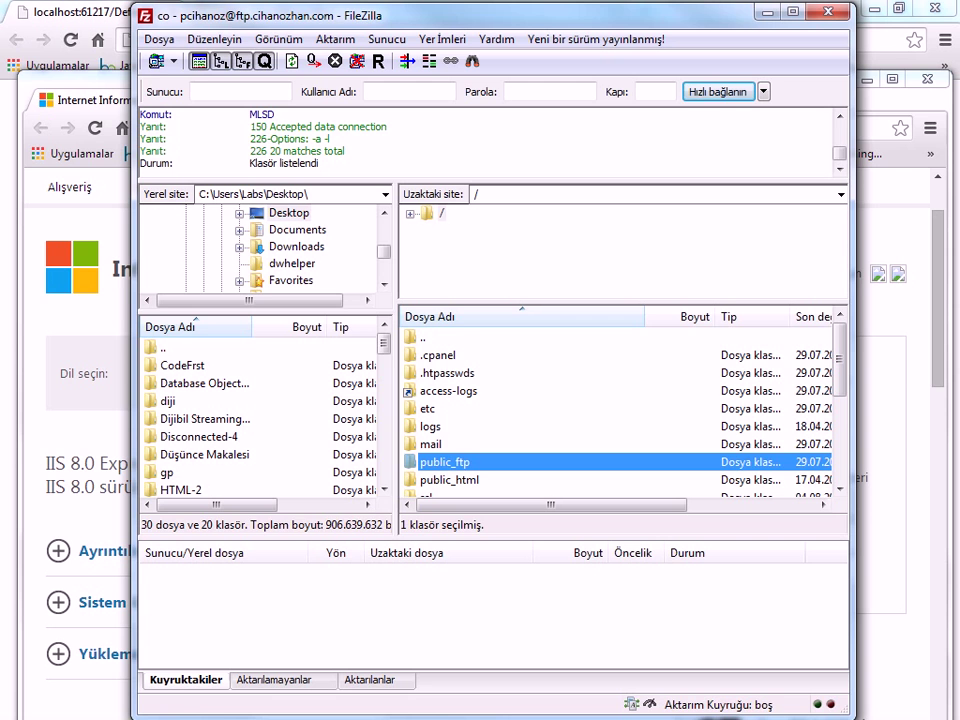
pyautogui.click(502, 392)
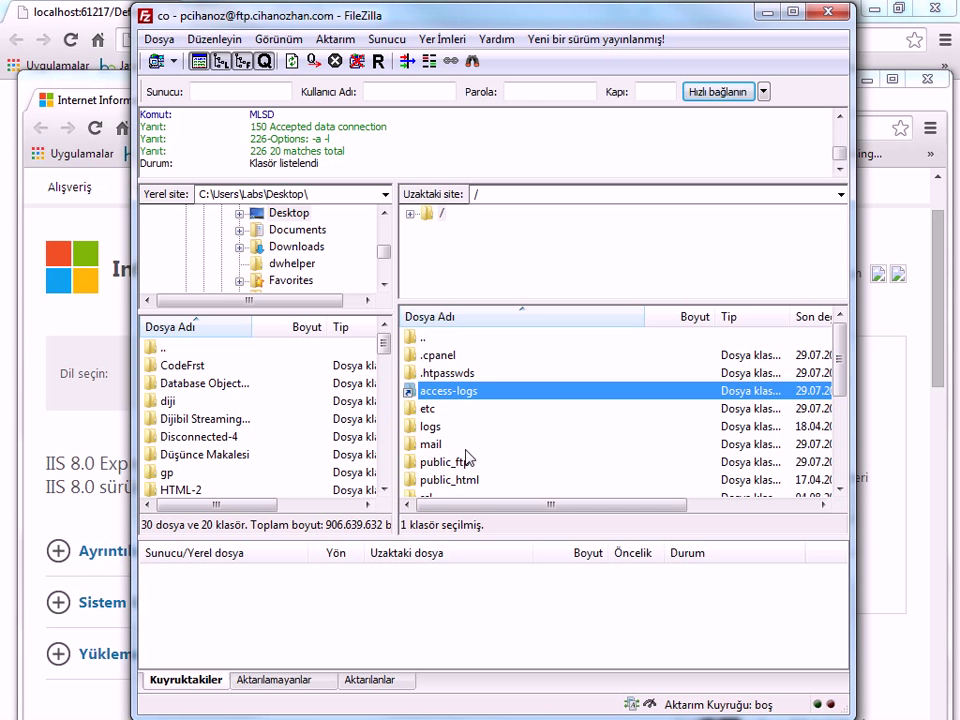
pyautogui.scroll(-1, 476, 441)
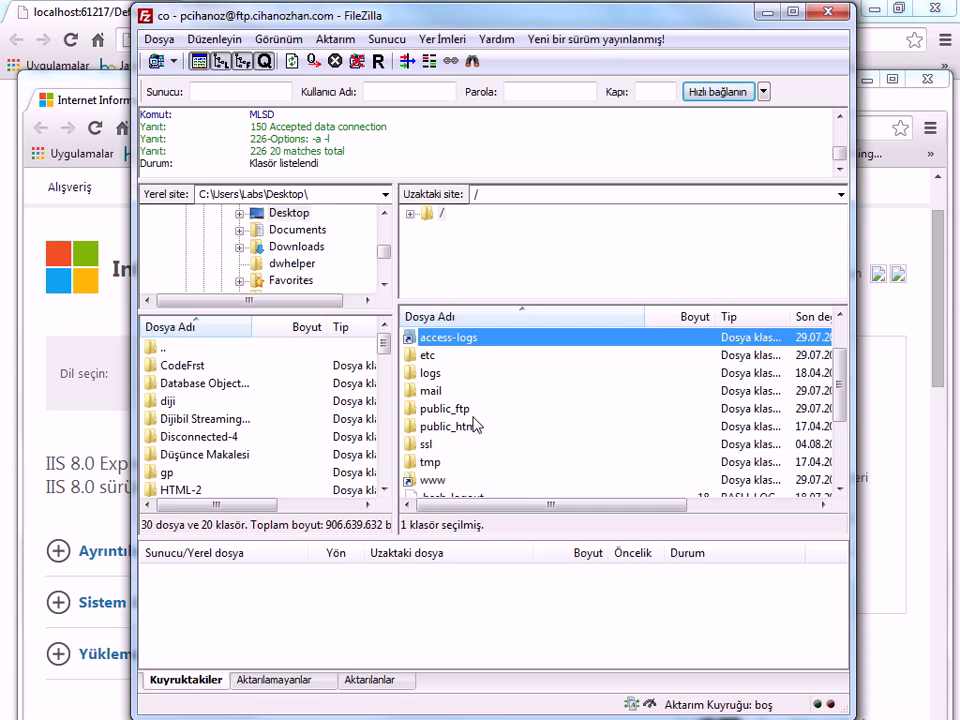
pyautogui.click(470, 427)
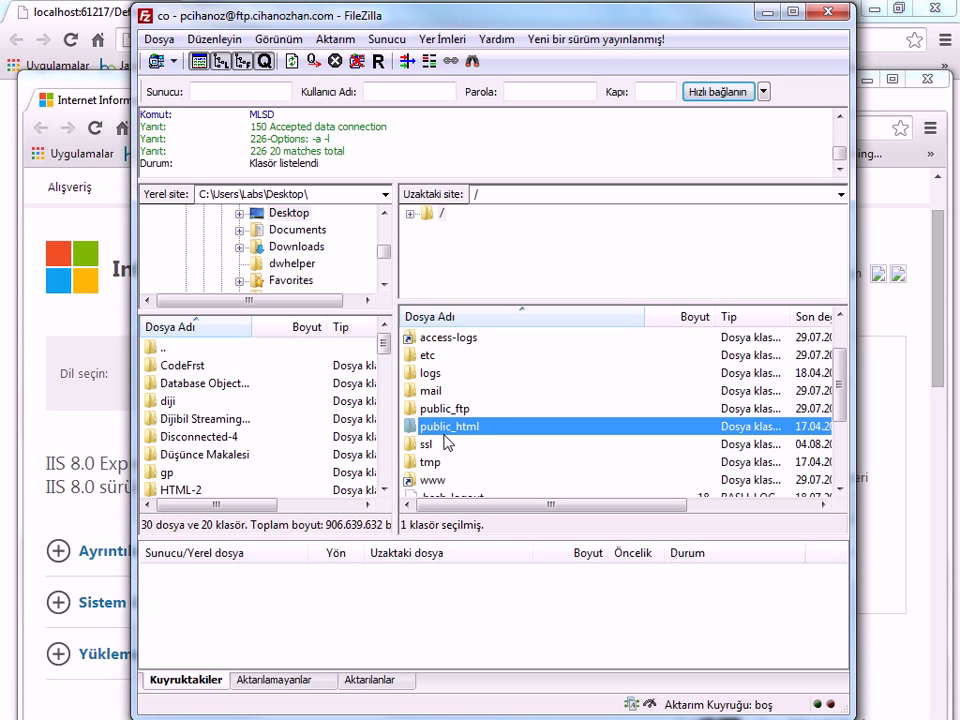
pyautogui.scroll(1, 448, 411)
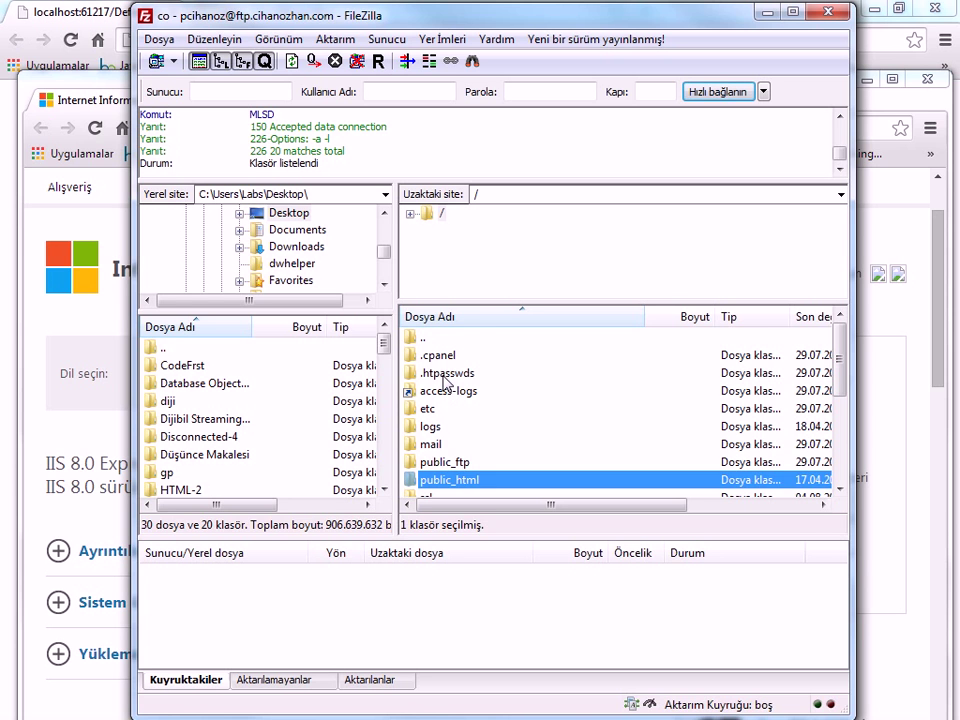
pyautogui.scroll(-1, 475, 455)
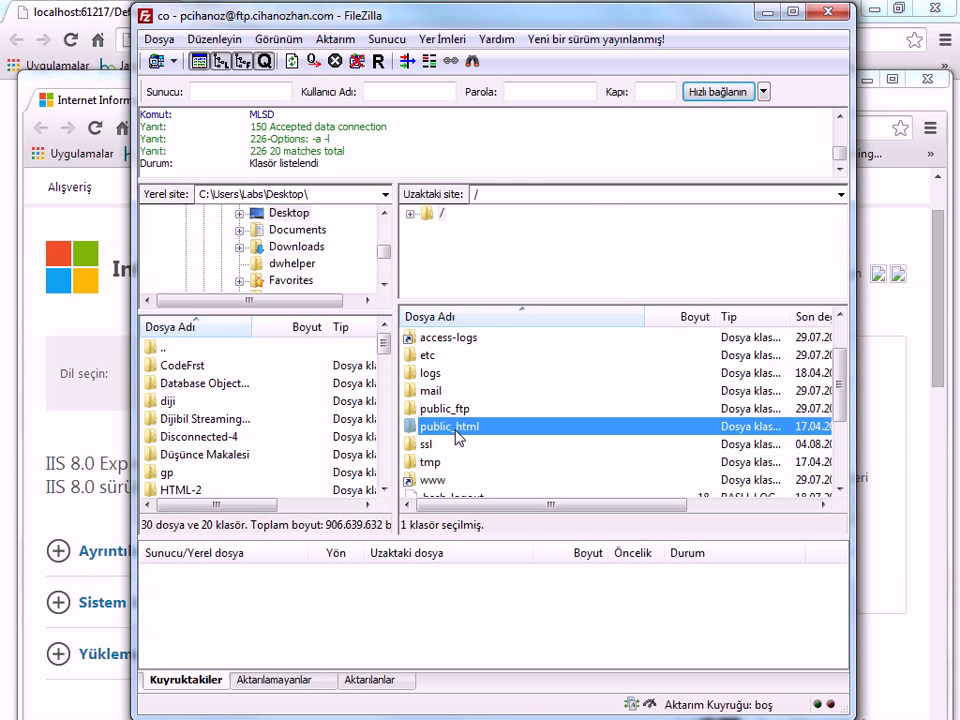
# Open the remote public_html folder and look through its WordPress folders and files.
pyautogui.doubleClick(450, 427)
pyautogui.click(455, 428)
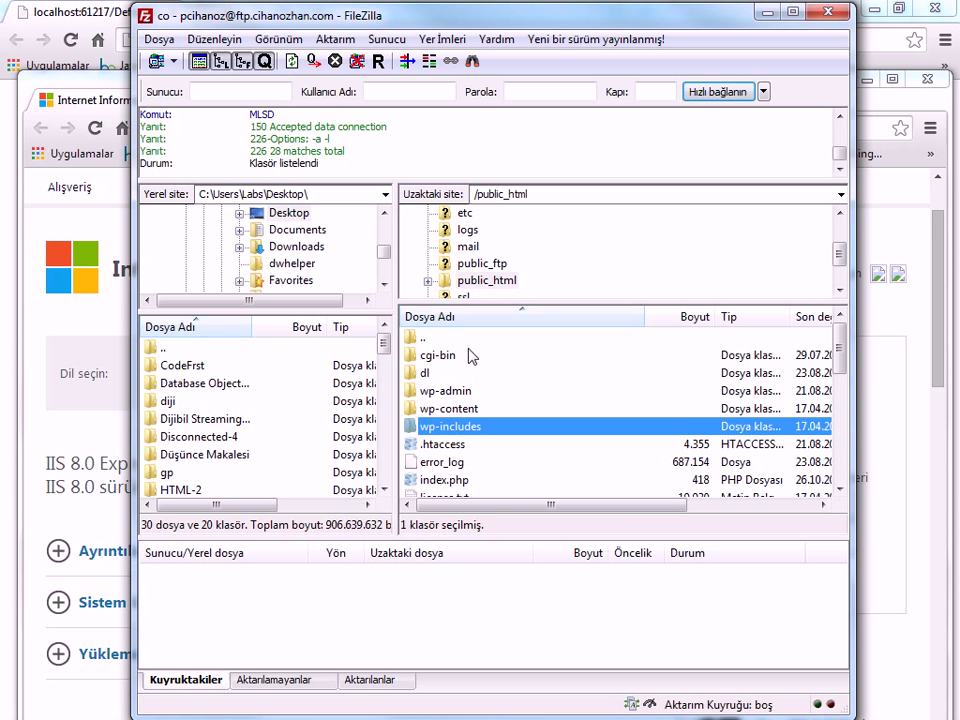
pyautogui.scroll(-1, 472, 360)
pyautogui.scroll(-4, 516, 425)
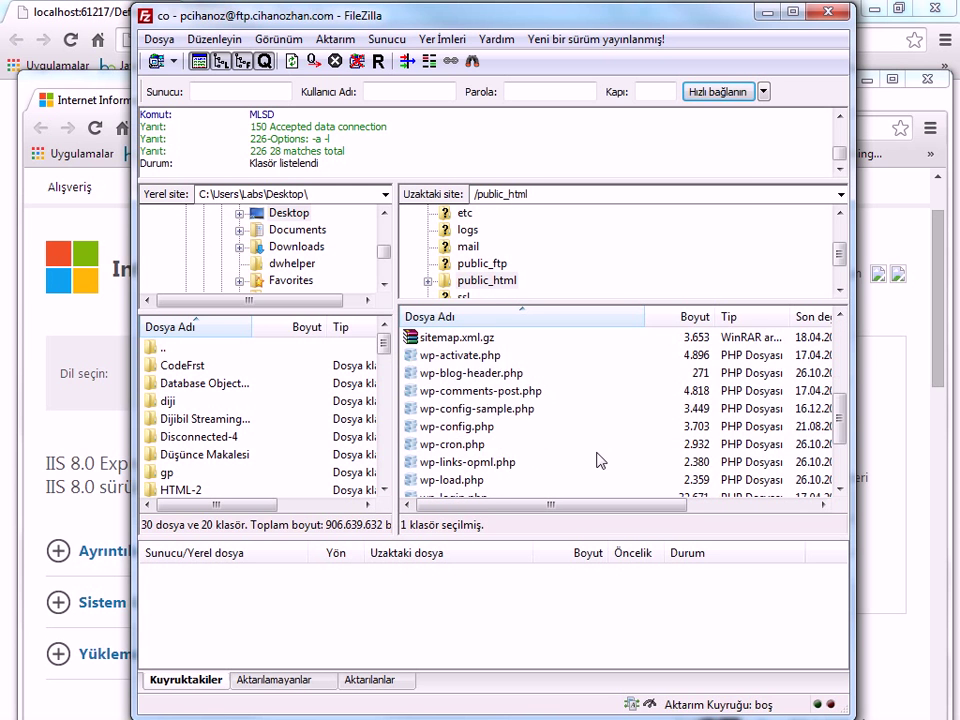
pyautogui.scroll(-1, 567, 445)
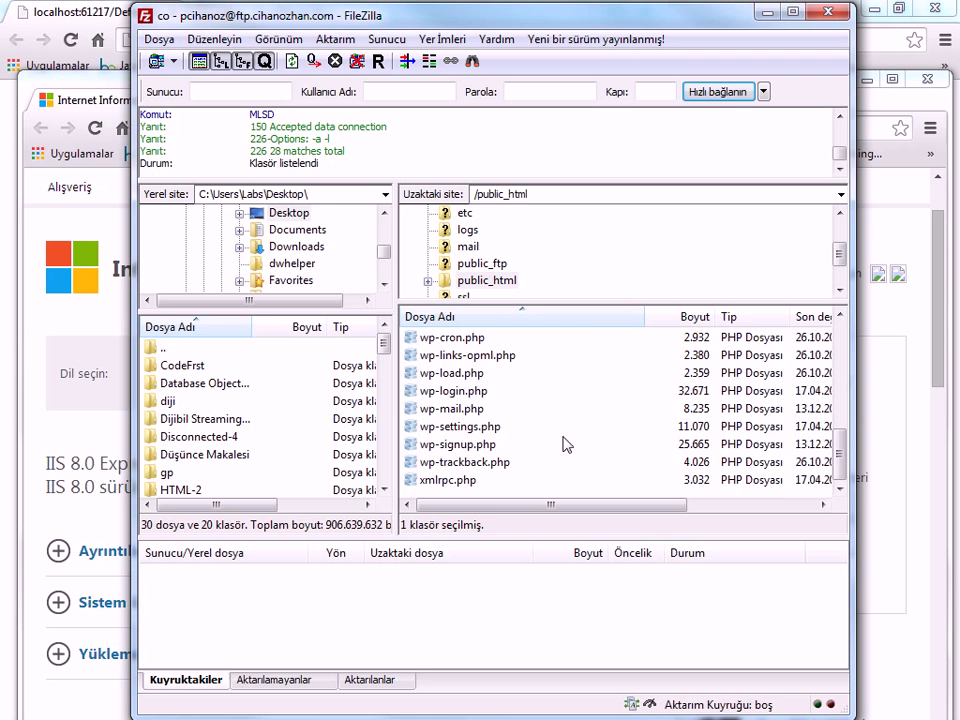
pyautogui.scroll(6, 564, 444)
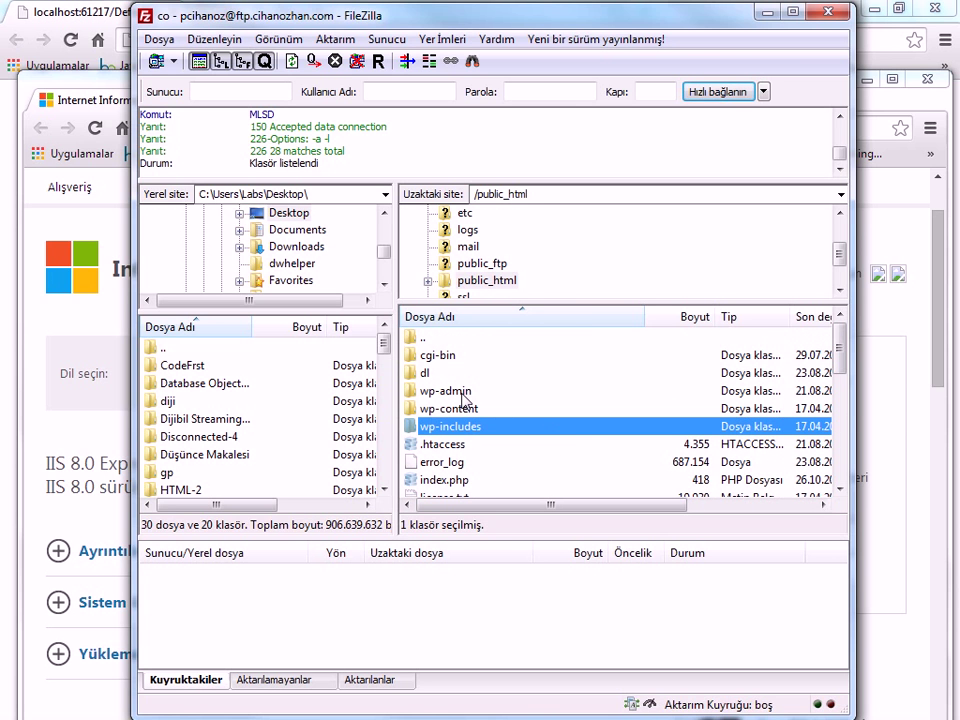
pyautogui.scroll(-1, 475, 425)
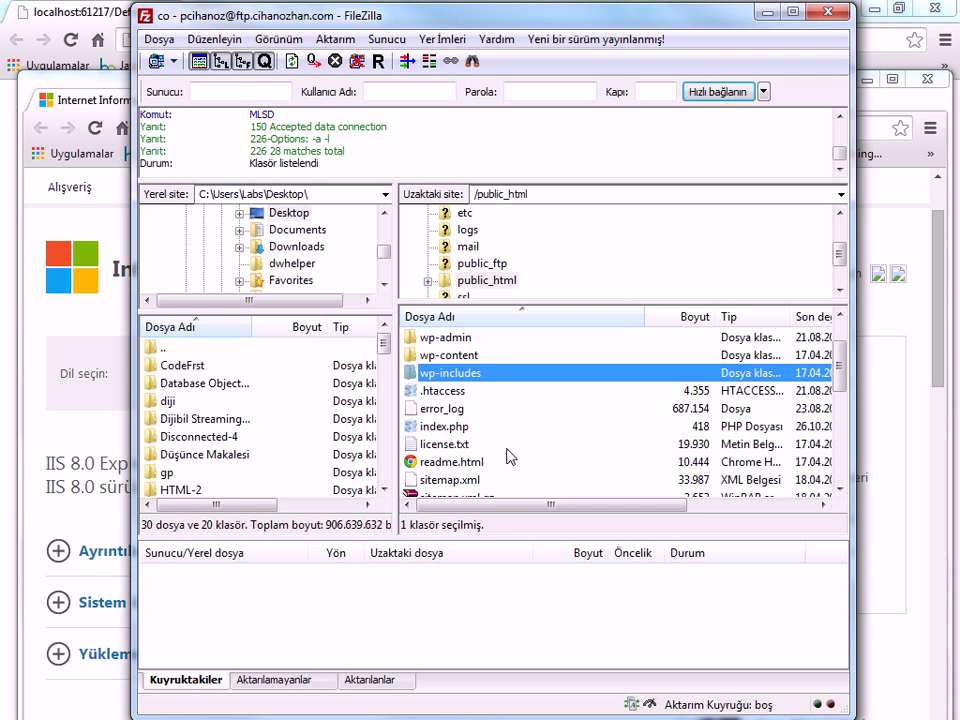
pyautogui.scroll(-1, 510, 456)
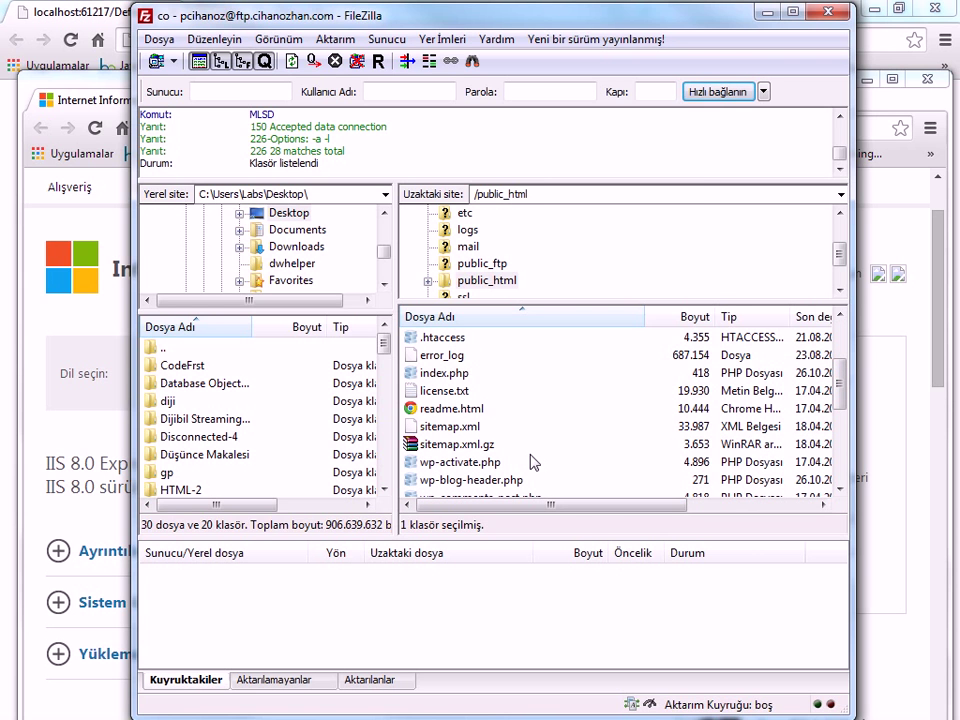
# Copy the name of the remote file sitemap.xml.gz without renaming it.
pyautogui.click(458, 444)
pyautogui.click(466, 444)
pyautogui.hotkey('ctrl', 'c')
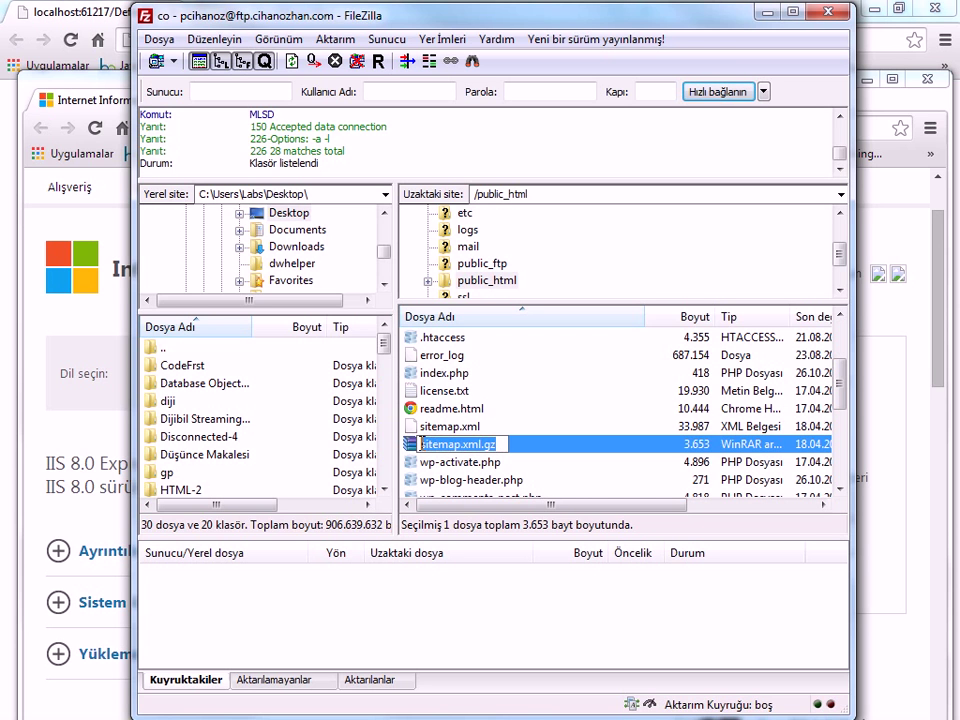
pyautogui.click(489, 463)
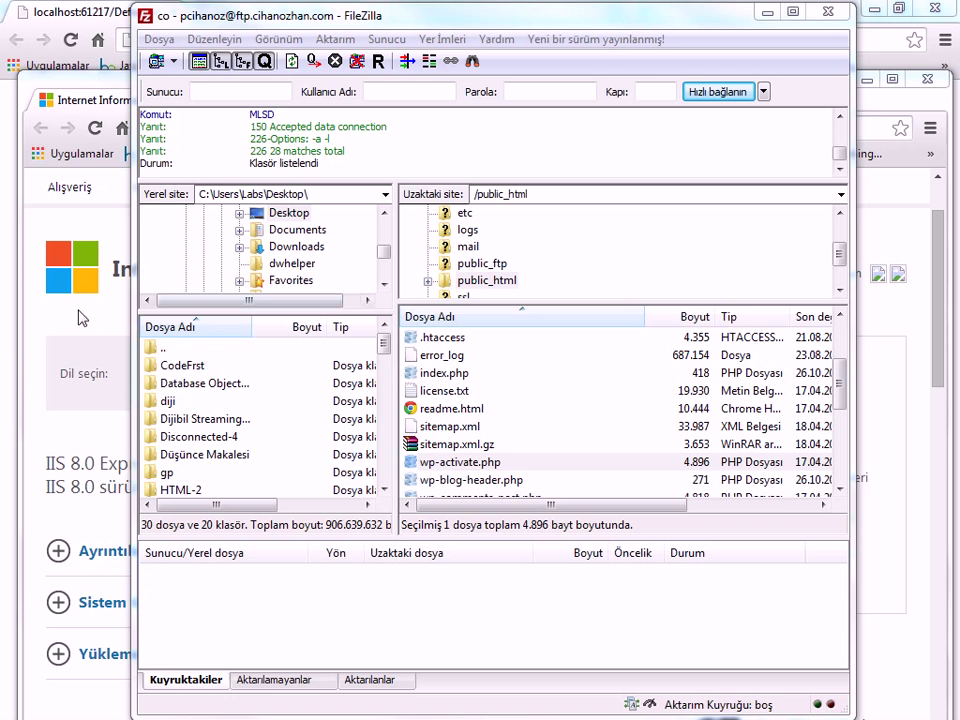
# Switch to Chrome and download sitemap.xml.gz from the connected site's domain, then select the file name in the address.
pyautogui.click(77, 175)
pyautogui.click(236, 130)
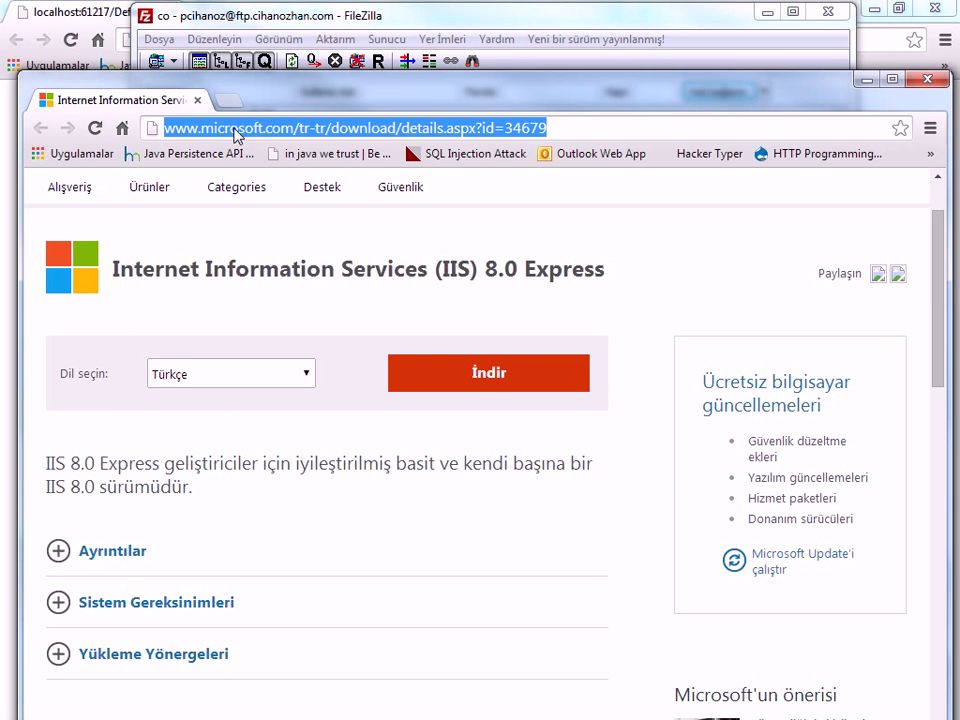
pyautogui.write('cihan')
pyautogui.press('End')
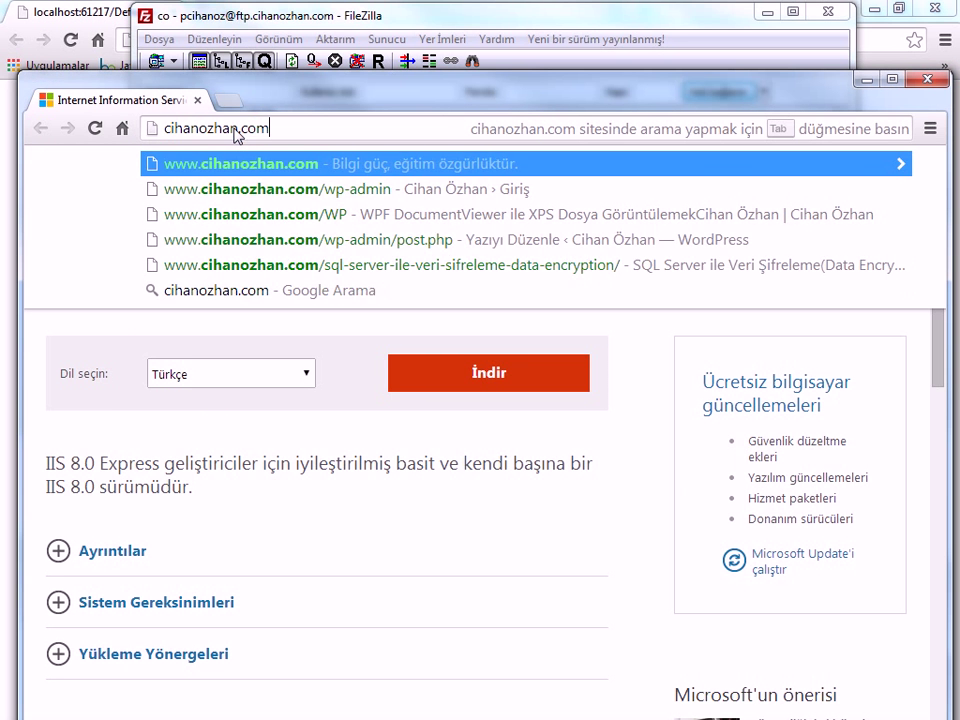
pyautogui.write('(')
pyautogui.press('BackSpace')
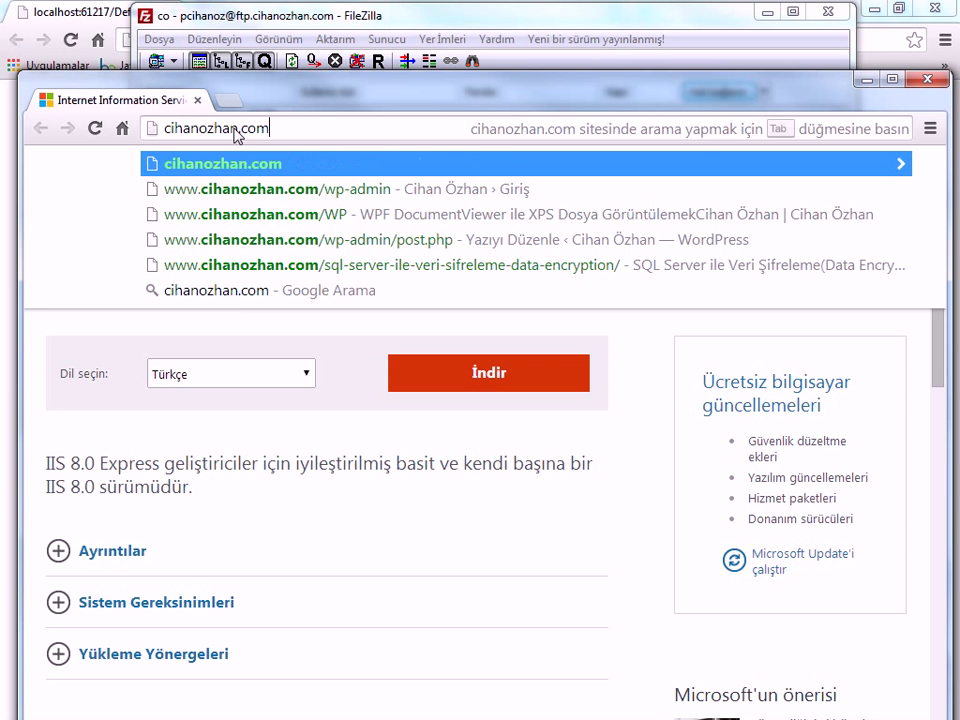
pyautogui.write('/')
pyautogui.hotkey('ctrl', 'v')
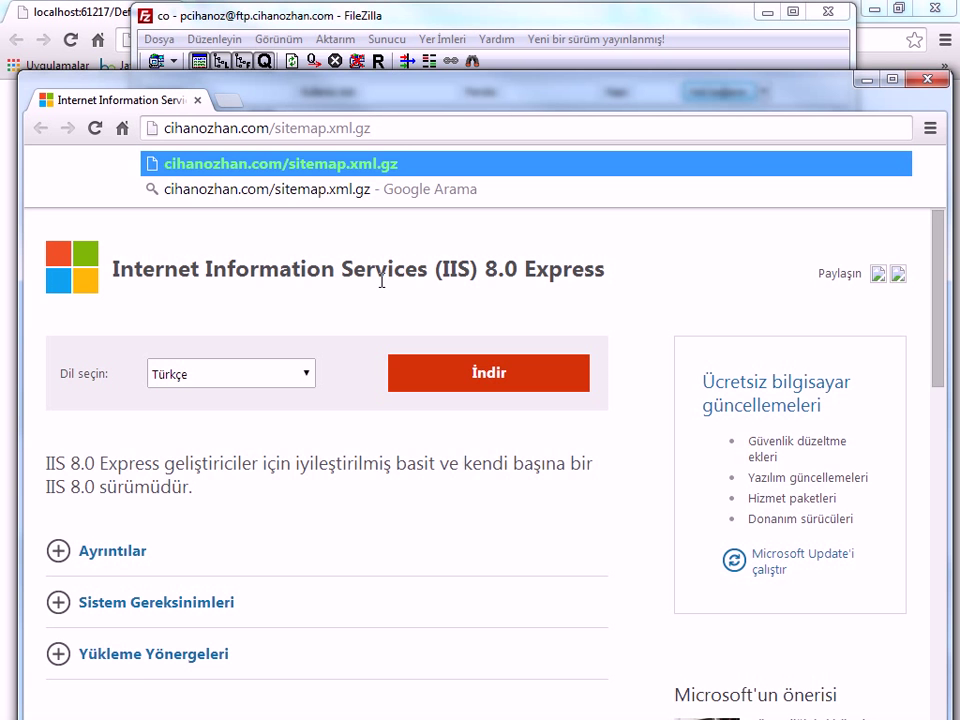
pyautogui.press('Return')
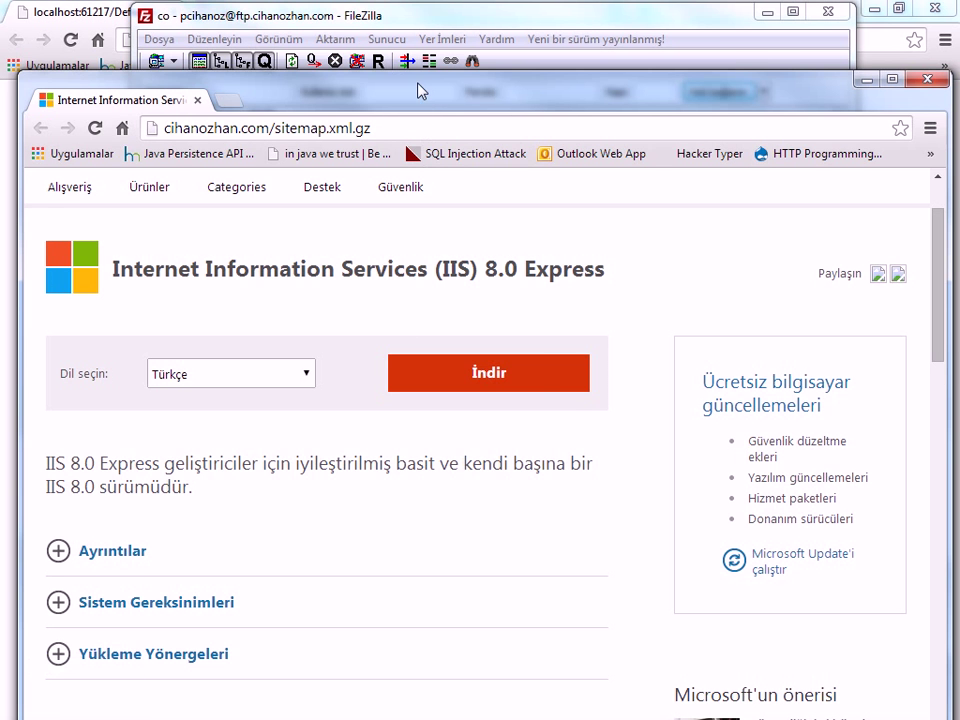
pyautogui.moveTo(419, 86)
pyautogui.mouseDown()
pyautogui.moveTo(420, 228)
pyautogui.moveTo(420, 97)
pyautogui.mouseUp()
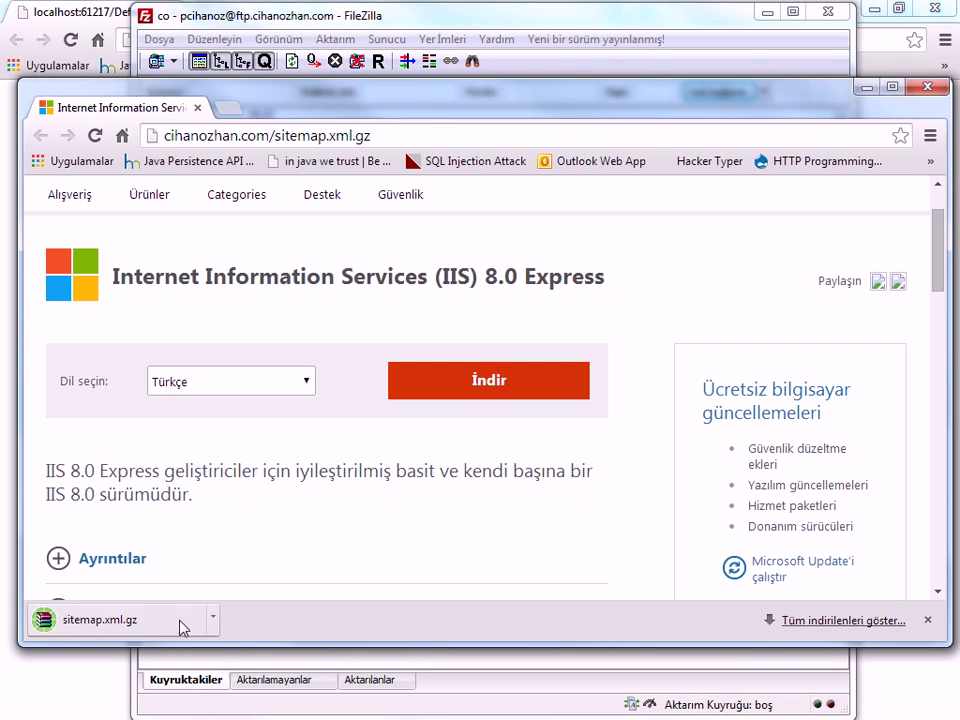
pyautogui.click(316, 145)
pyautogui.moveTo(278, 136); pyautogui.dragTo(448, 135)
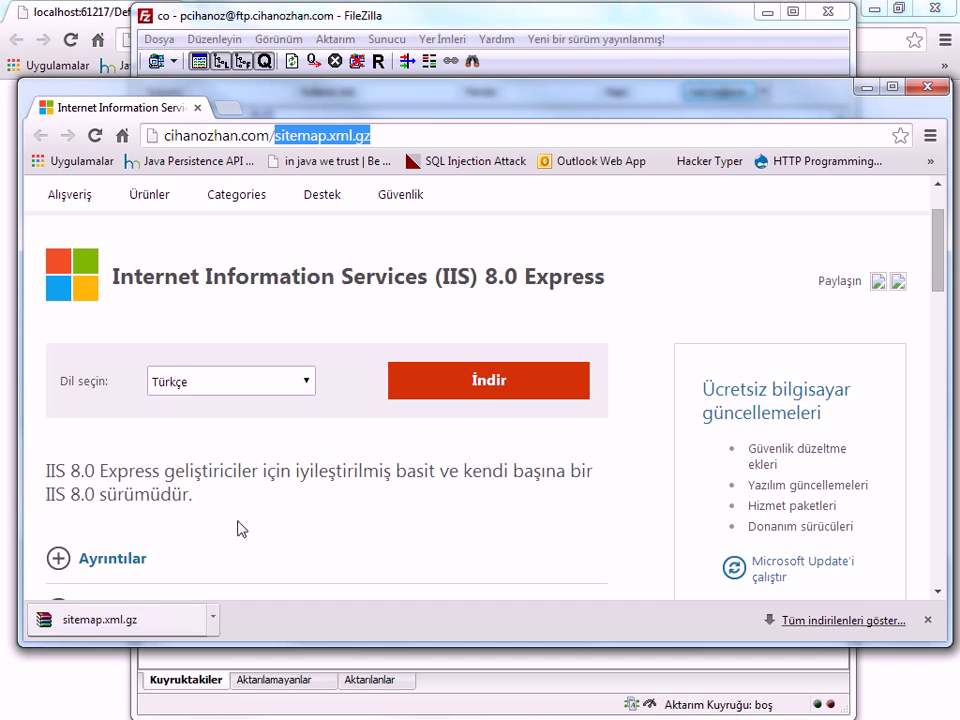
# Switch to FileZilla and copy the name of the remote file license.txt in public_html.
pyautogui.click(431, 24)
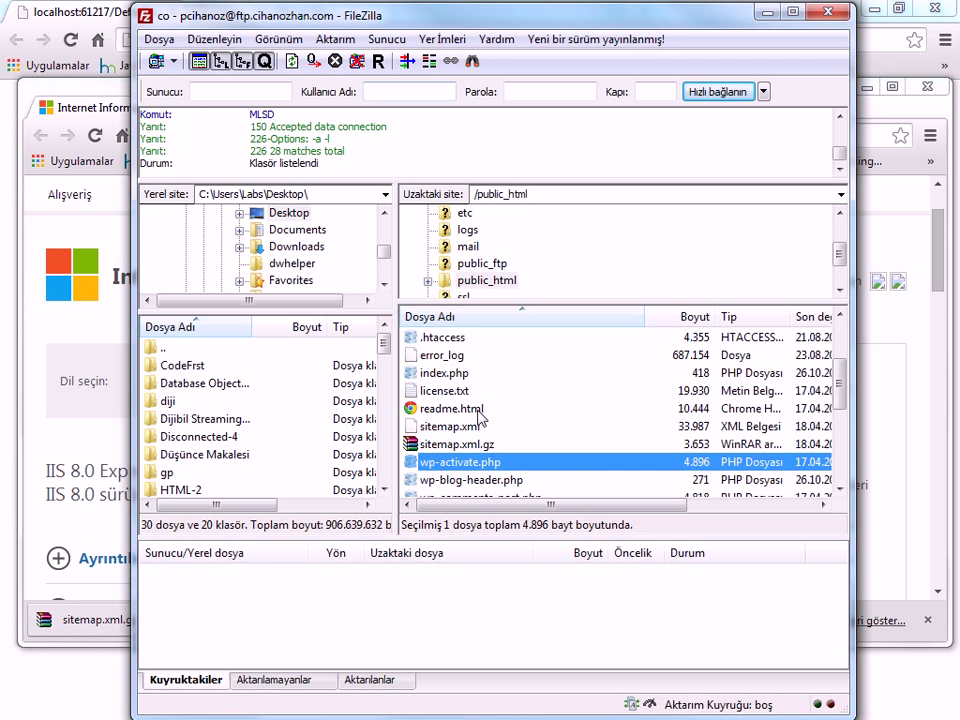
pyautogui.click(425, 391)
pyautogui.click(455, 391)
pyautogui.hotkey('ctrl', 'c')
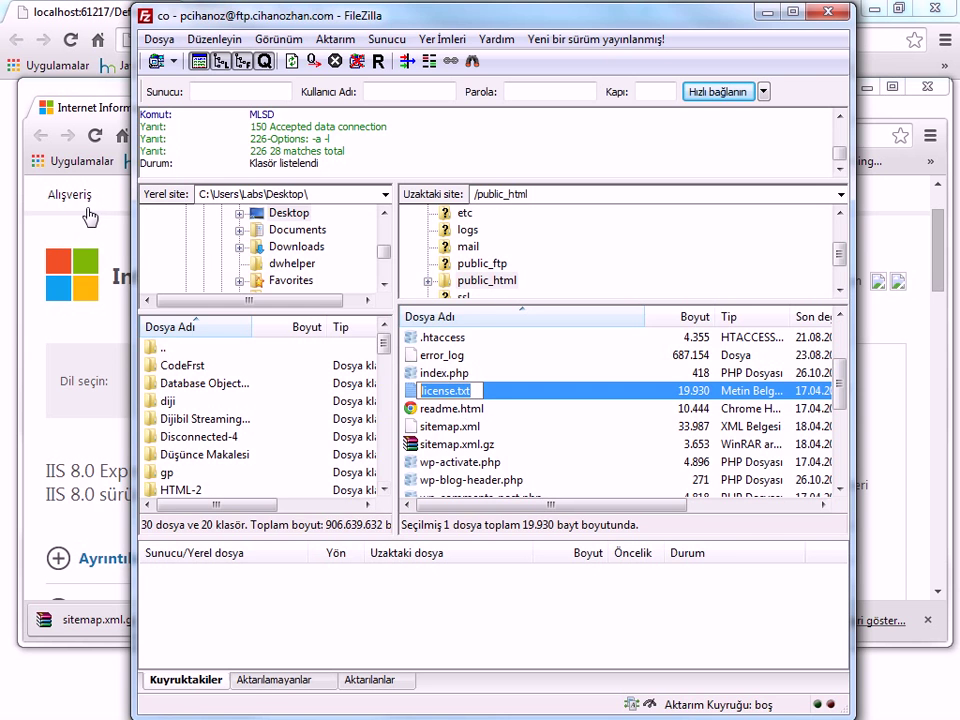
# Switch to Chrome, open license.txt from the connected site's domain using the copied file name, and look through its text.
pyautogui.click(111, 228)
pyautogui.moveTo(273, 135); pyautogui.dragTo(441, 135)
pyautogui.hotkey('ctrl', 'v')
pyautogui.press('Escape')
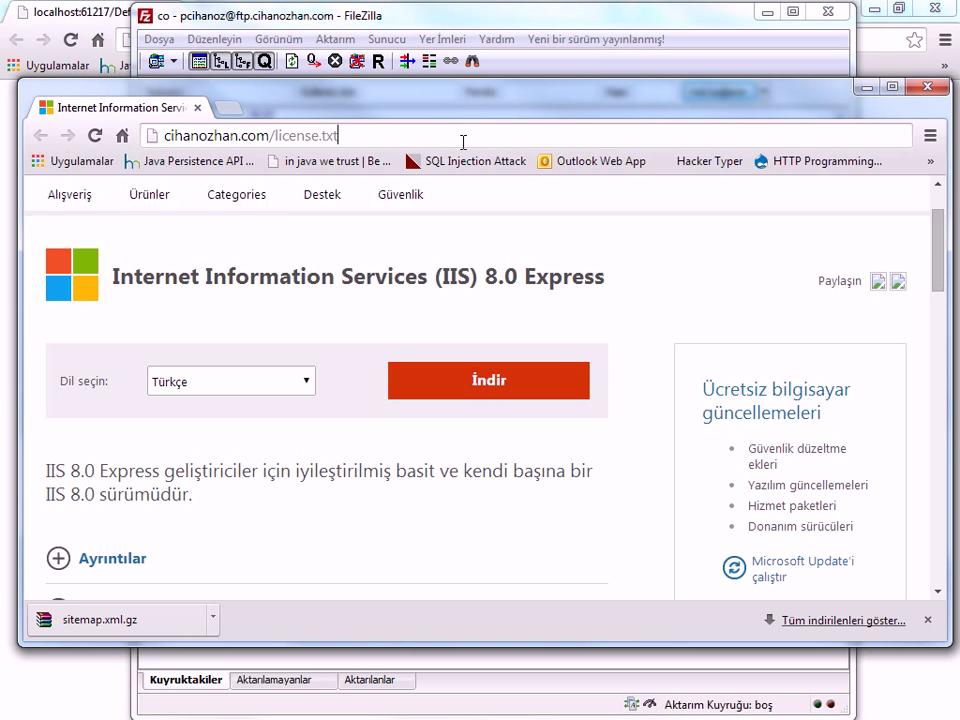
pyautogui.press('Return')
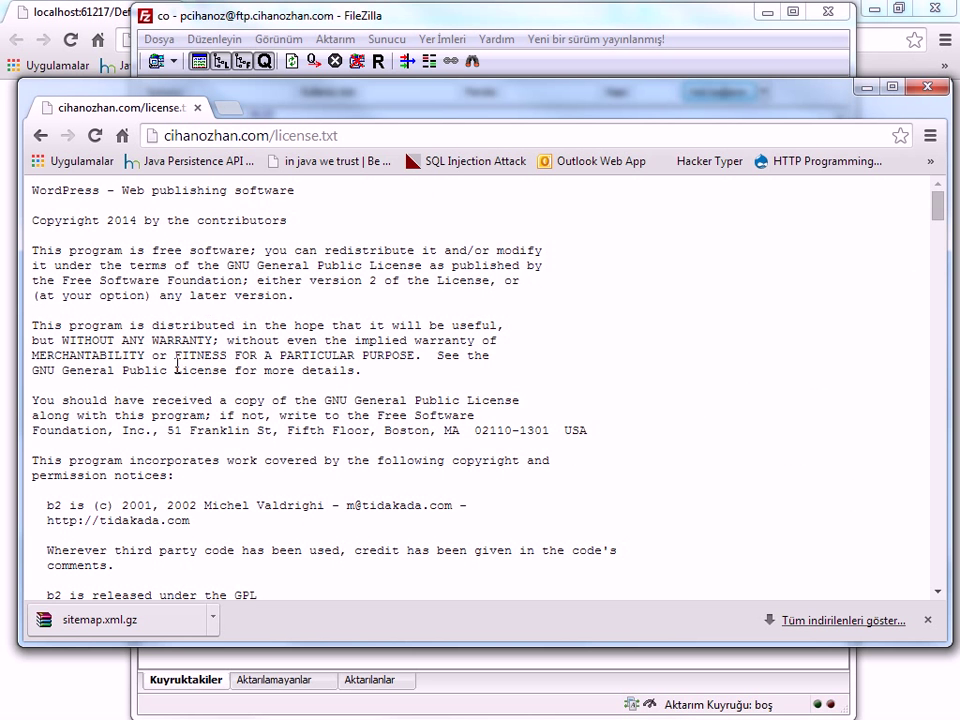
pyautogui.scroll(-10, 160, 360)
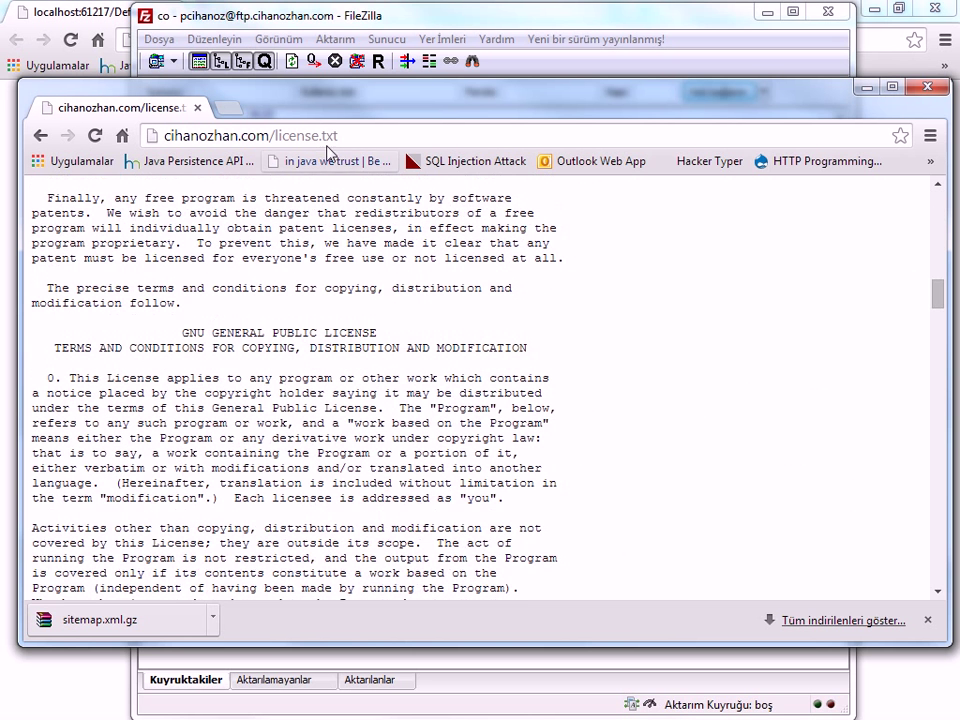
pyautogui.scroll(-15, 221, 430)
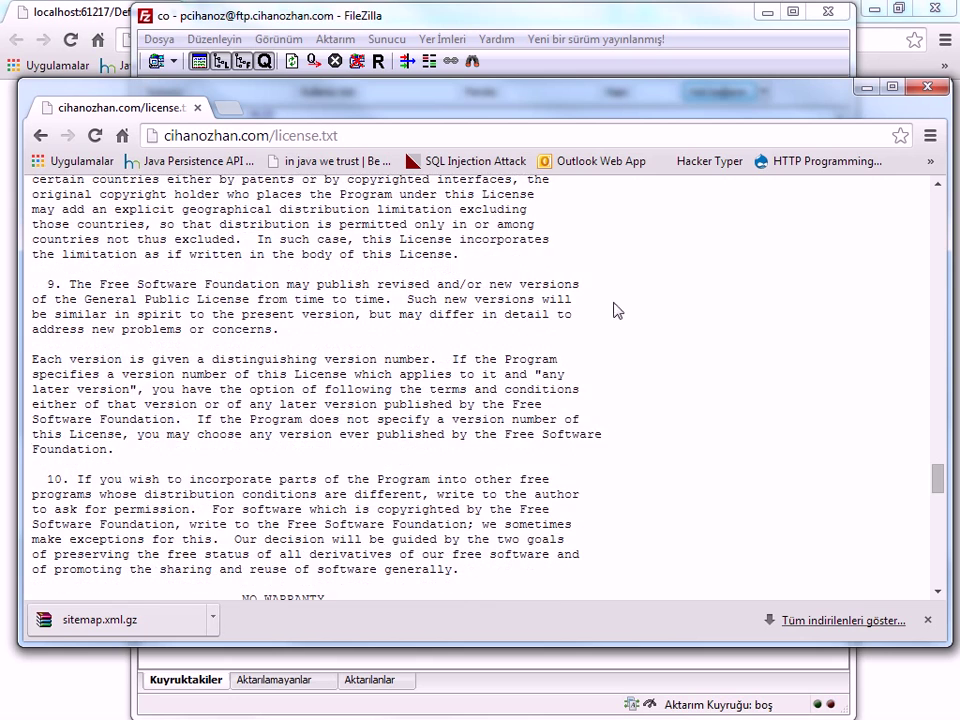
# Switch to FileZilla, open the dl folder inside the remote public_html, and widen the file name column to show full names.
pyautogui.click(702, 30)
pyautogui.click(467, 408)
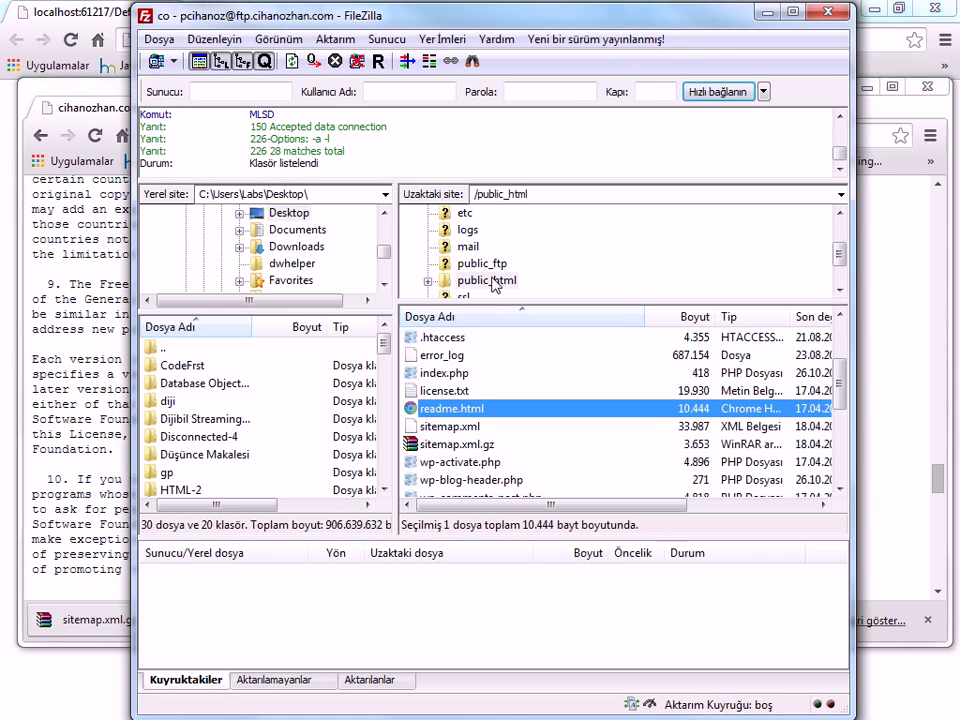
pyautogui.click(488, 461)
pyautogui.scroll(2, 488, 461)
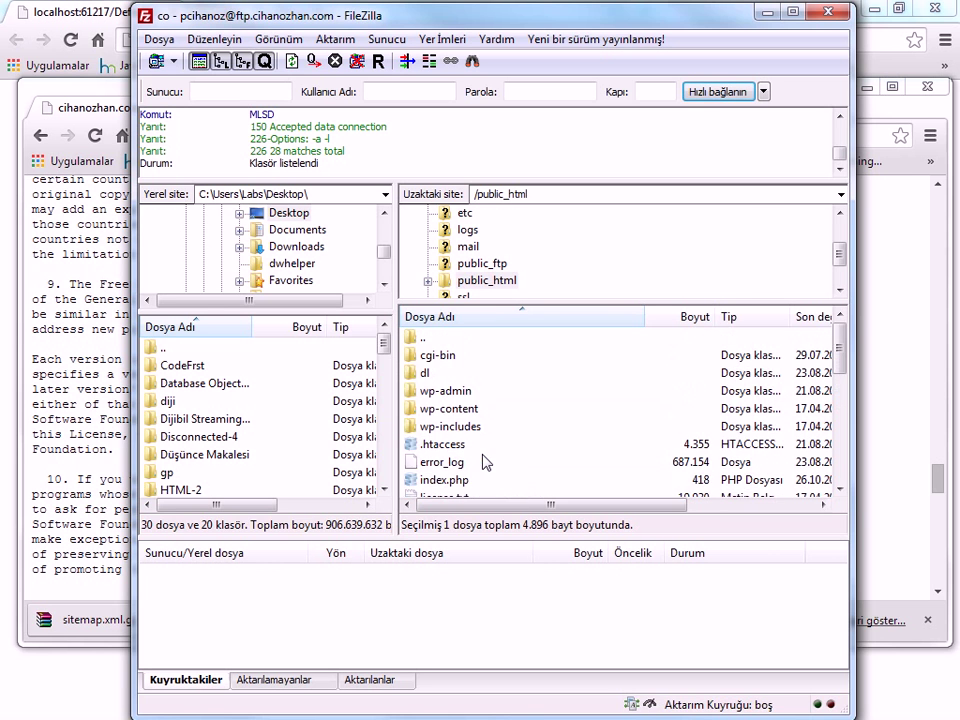
pyautogui.click(447, 373)
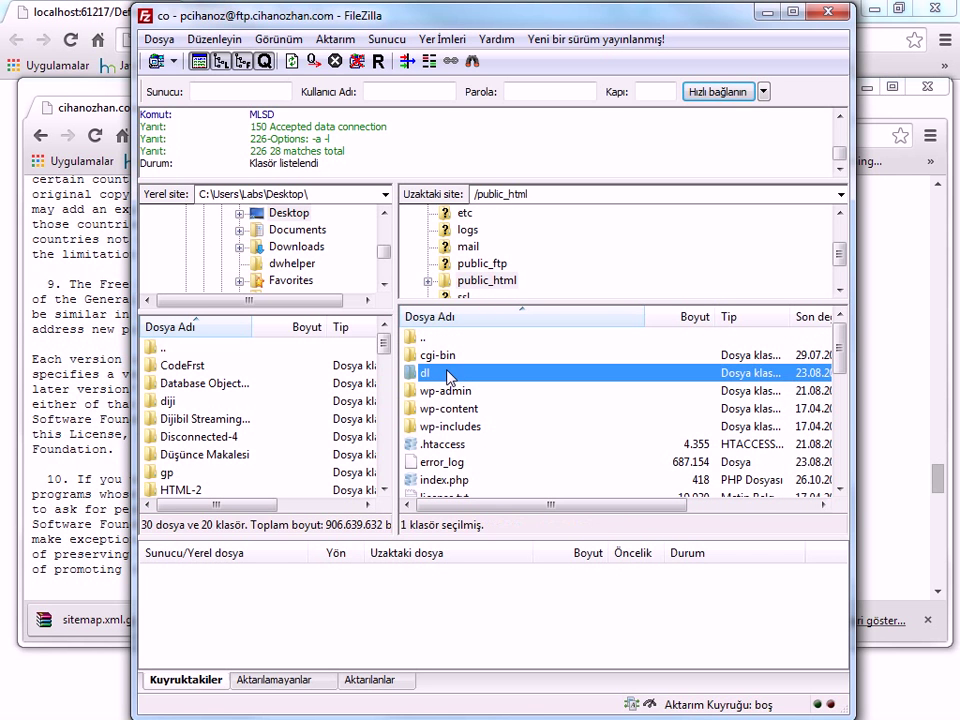
pyautogui.doubleClick(440, 373)
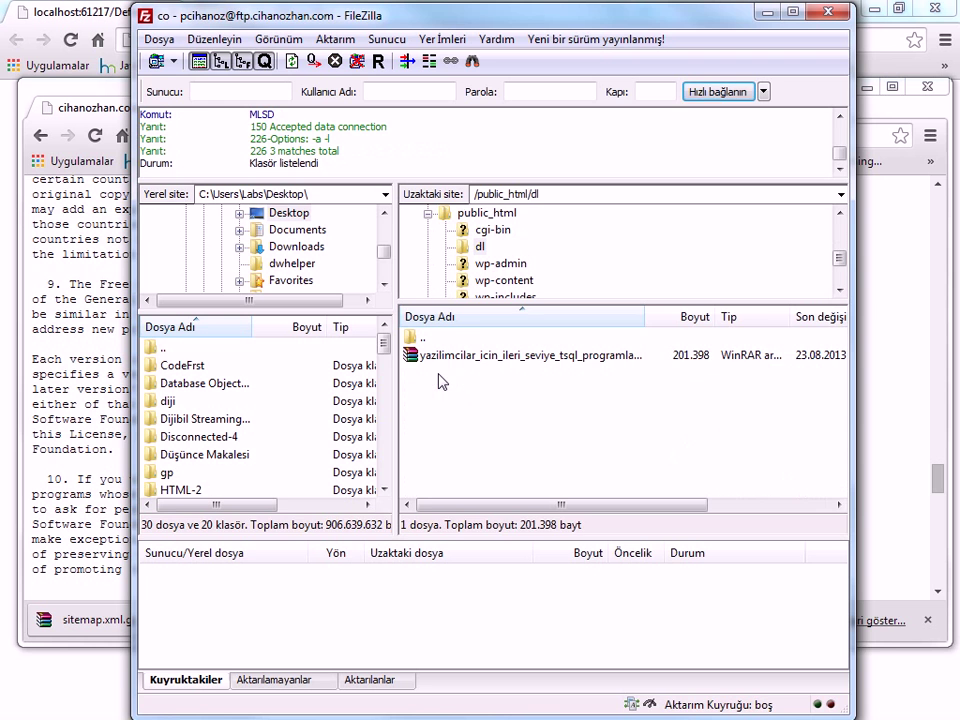
pyautogui.moveTo(648, 324); pyautogui.dragTo(789, 316)
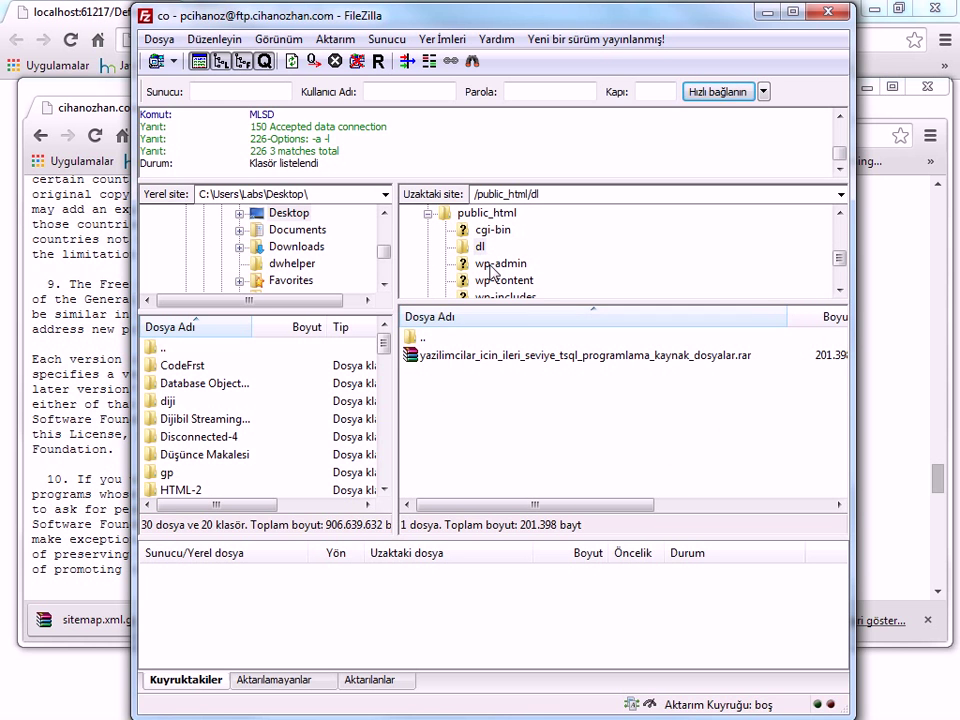
# Copy the name of the remote archive yazilimcilar_icin_ileri_seviye_tsql_programlama_kaynak_dosyalar.rar without renaming it.
pyautogui.click(545, 358)
pyautogui.click(601, 364)
pyautogui.hotkey('ctrl', 'c')
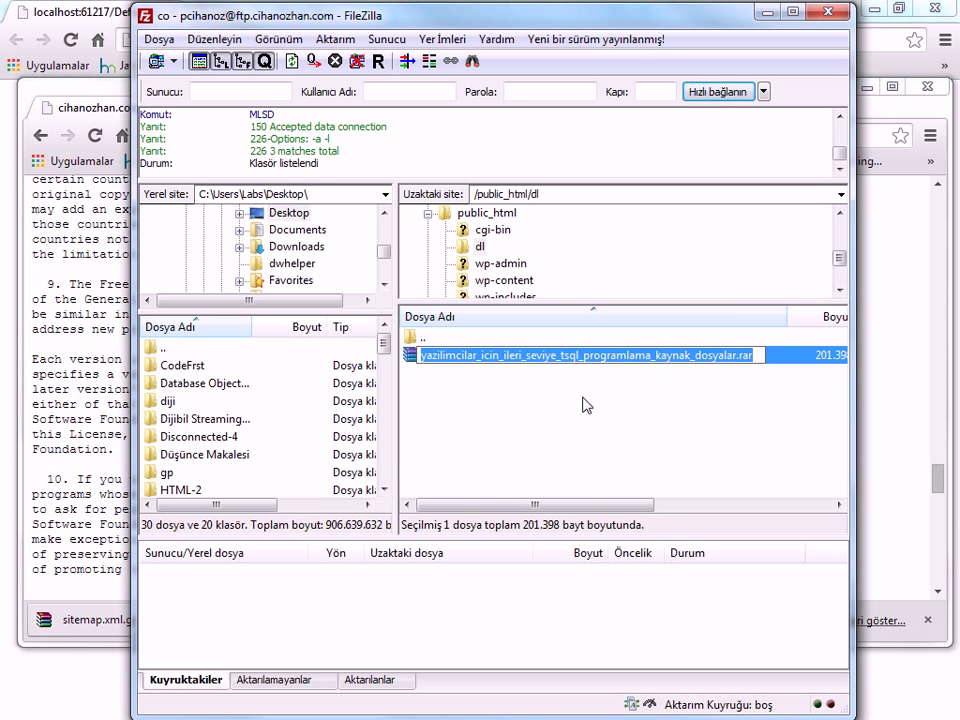
pyautogui.click(583, 402)
# Switch to Chrome and download the copied RAR archive from the dl/ path on the site's domain.
pyautogui.click(104, 229)
pyautogui.tripleClick(280, 137)
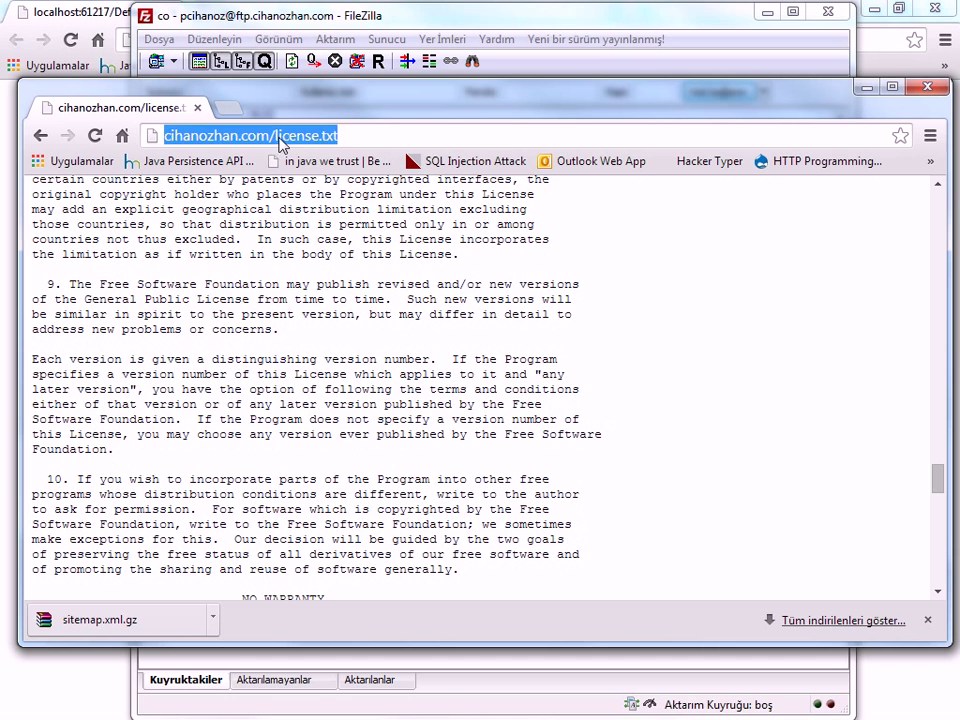
pyautogui.moveTo(276, 137); pyautogui.dragTo(399, 140)
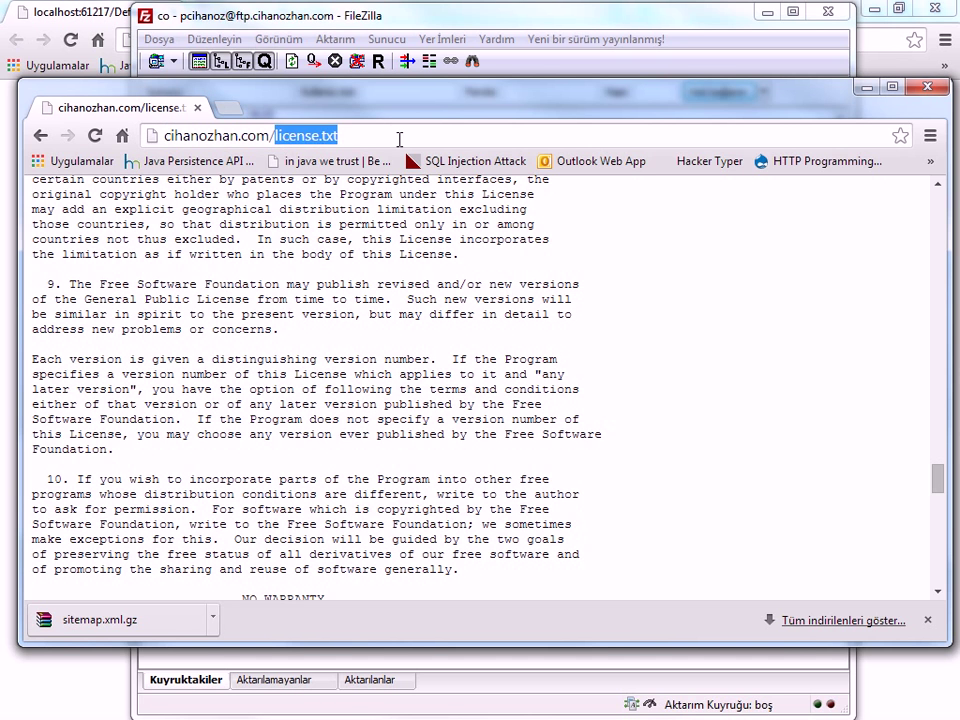
pyautogui.write('dl/')
pyautogui.hotkey('ctrl', 'v')
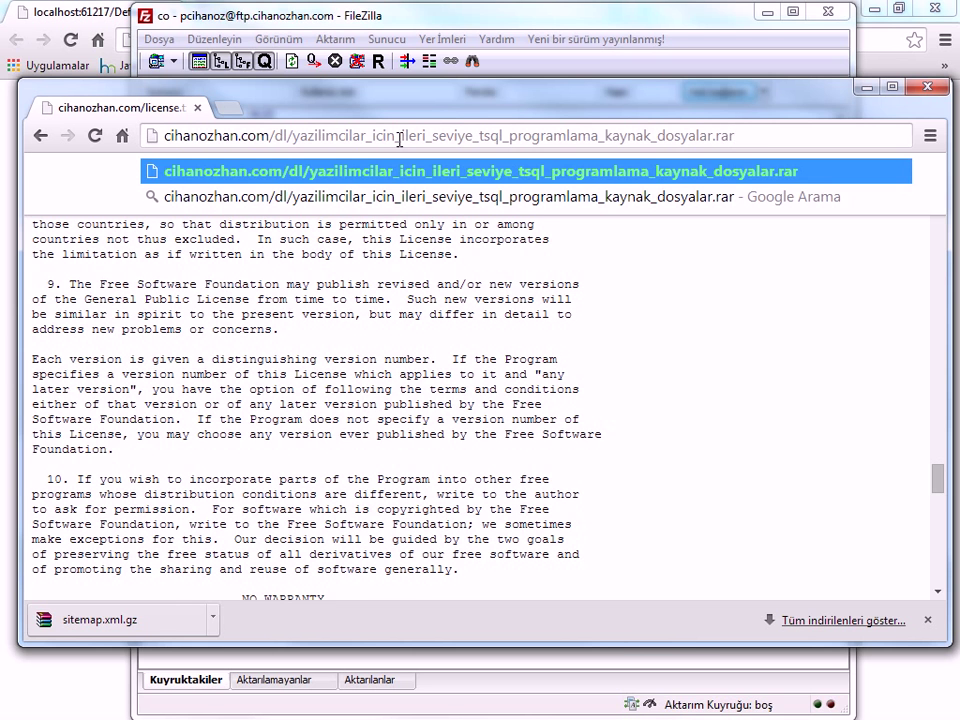
pyautogui.press('Return')
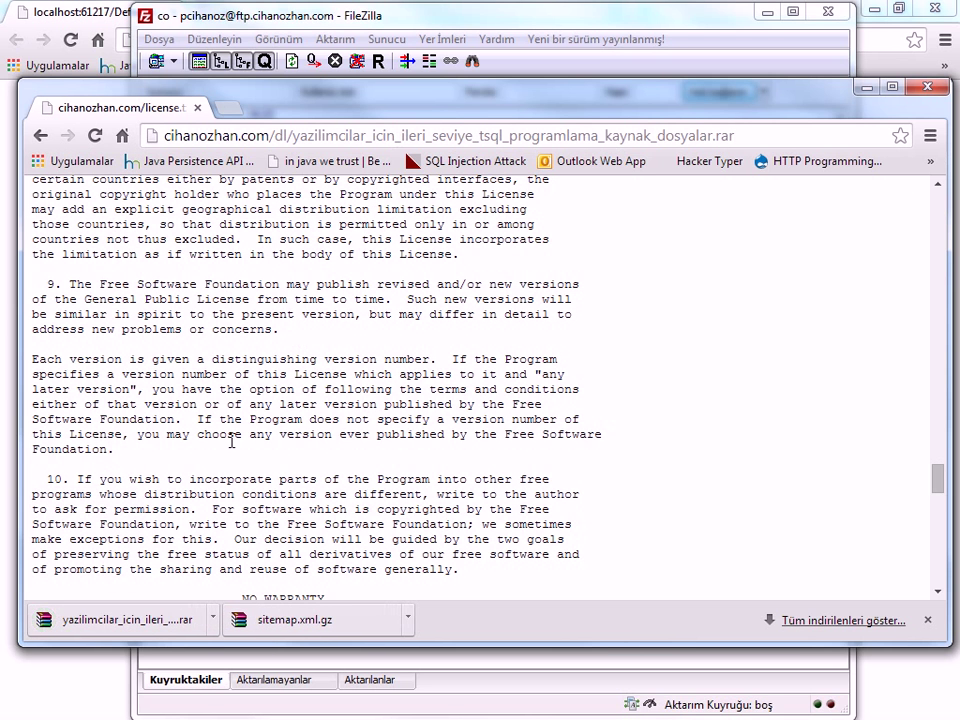
# Open the downloaded RAR archive, look through its Kaynak_Dosyalar folder in WinRAR, and close the archive.
pyautogui.click(177, 625)
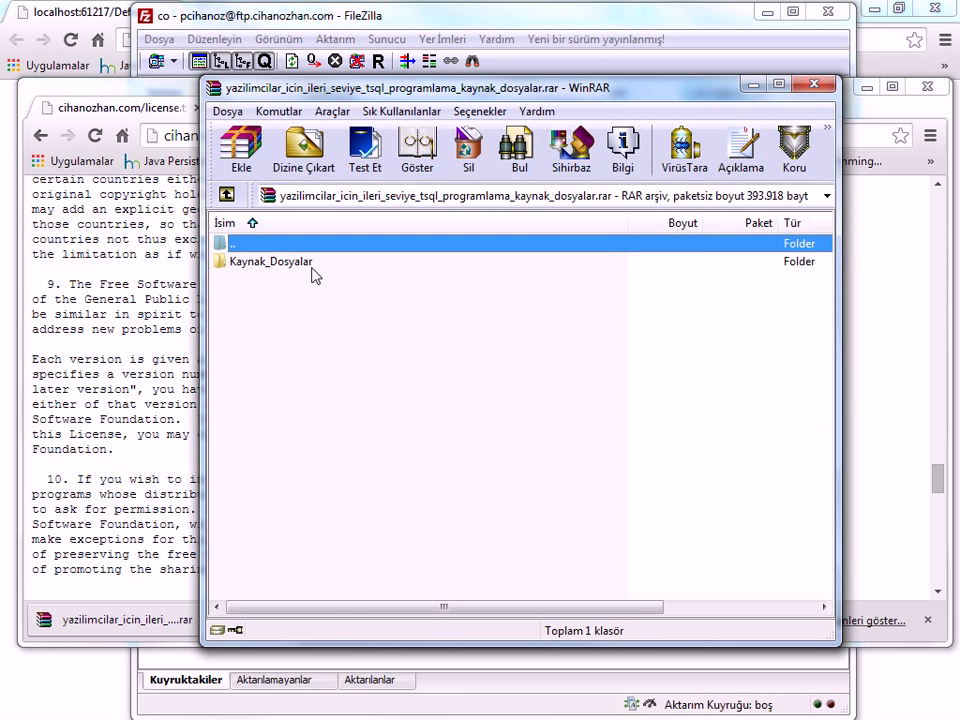
pyautogui.doubleClick(314, 267)
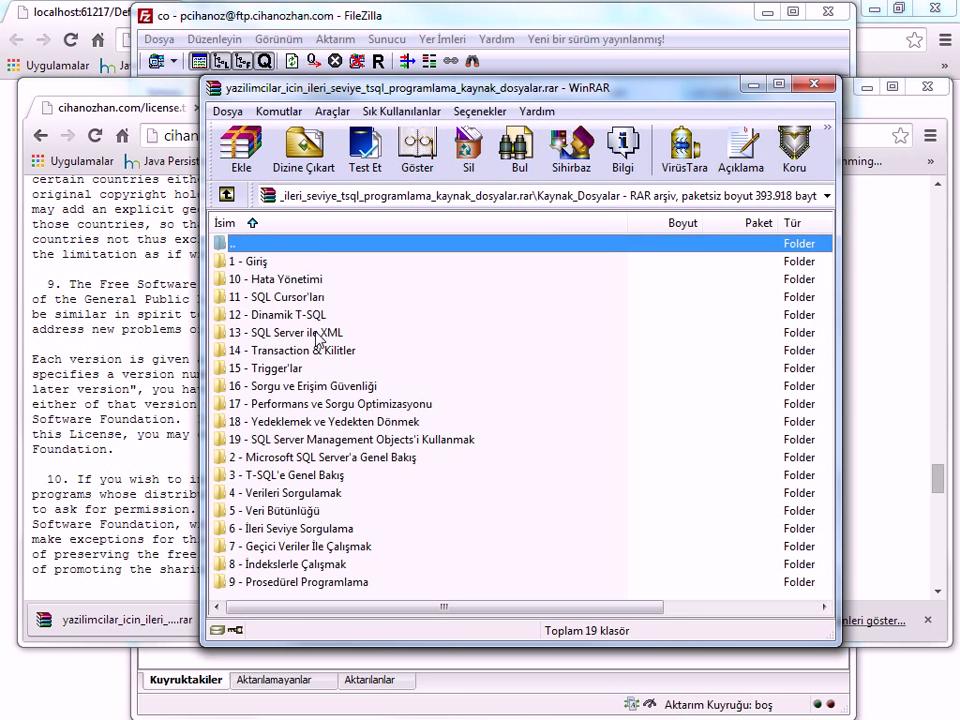
pyautogui.click(364, 387)
pyautogui.hscroll(3, 364, 387)
pyautogui.click(812, 82)
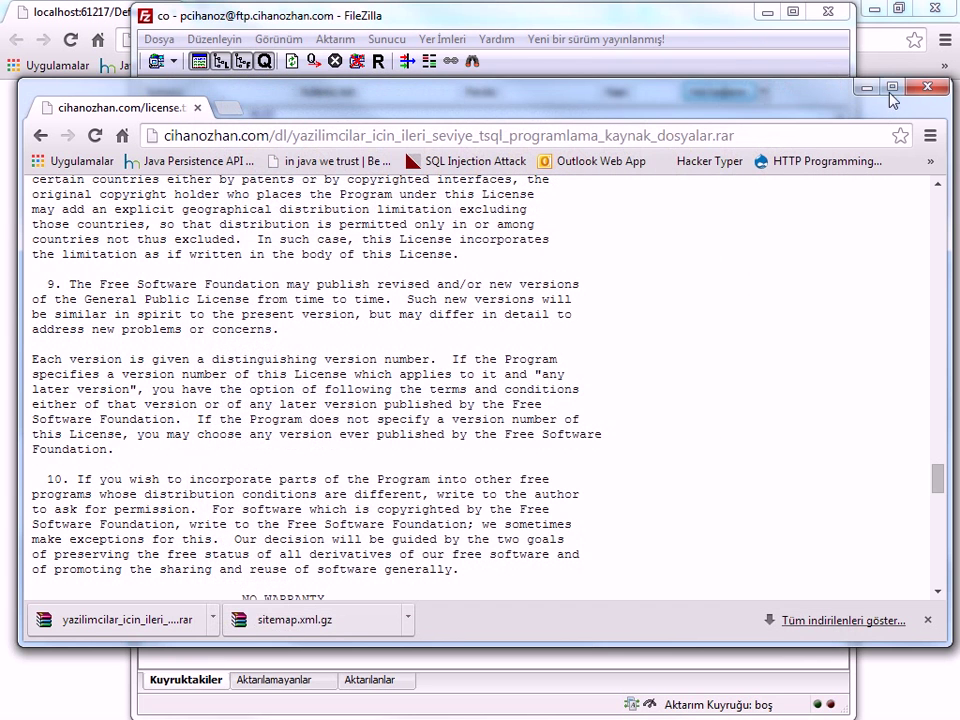
# Switch to FileZilla and try to connect to another saved site in the current tab, dropping the previous connection.
pyautogui.click(857, 86)
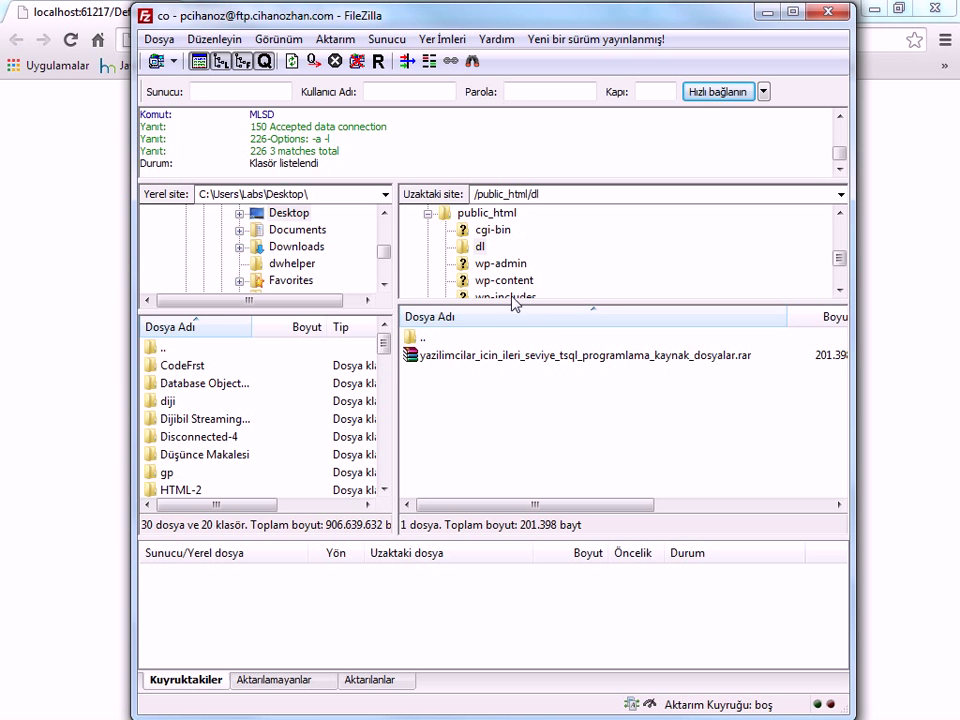
pyautogui.click(174, 61)
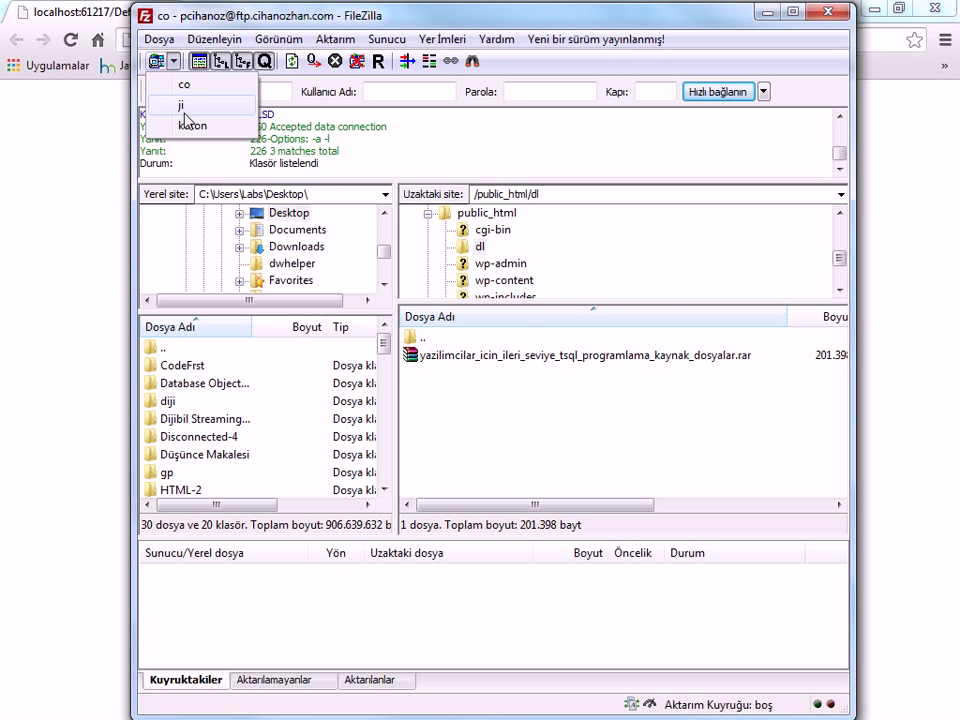
pyautogui.click(150, 86)
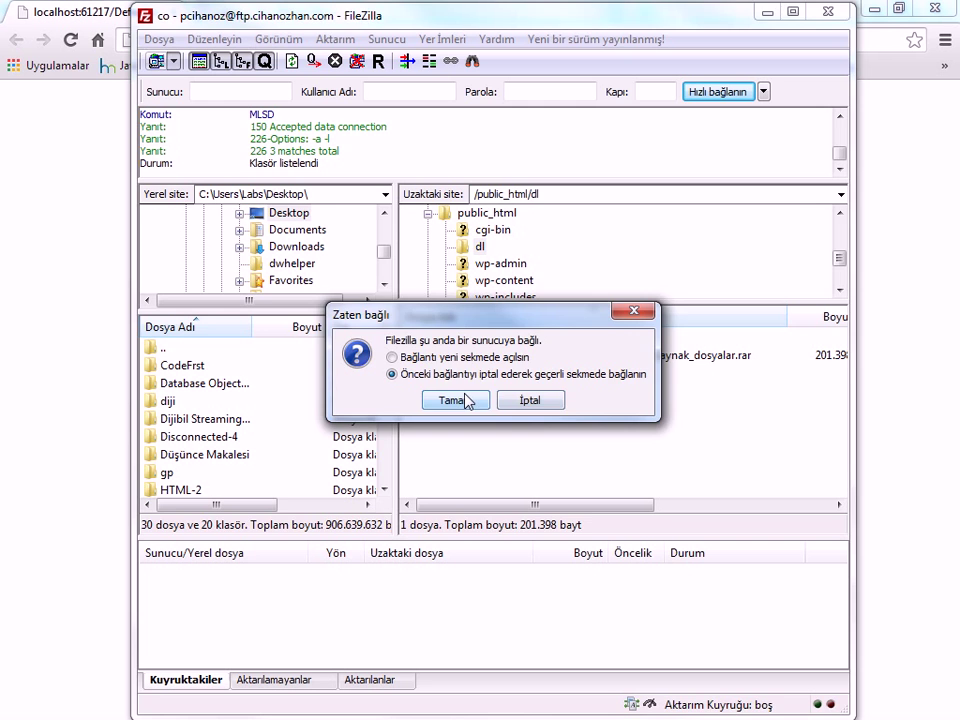
pyautogui.click(455, 400)
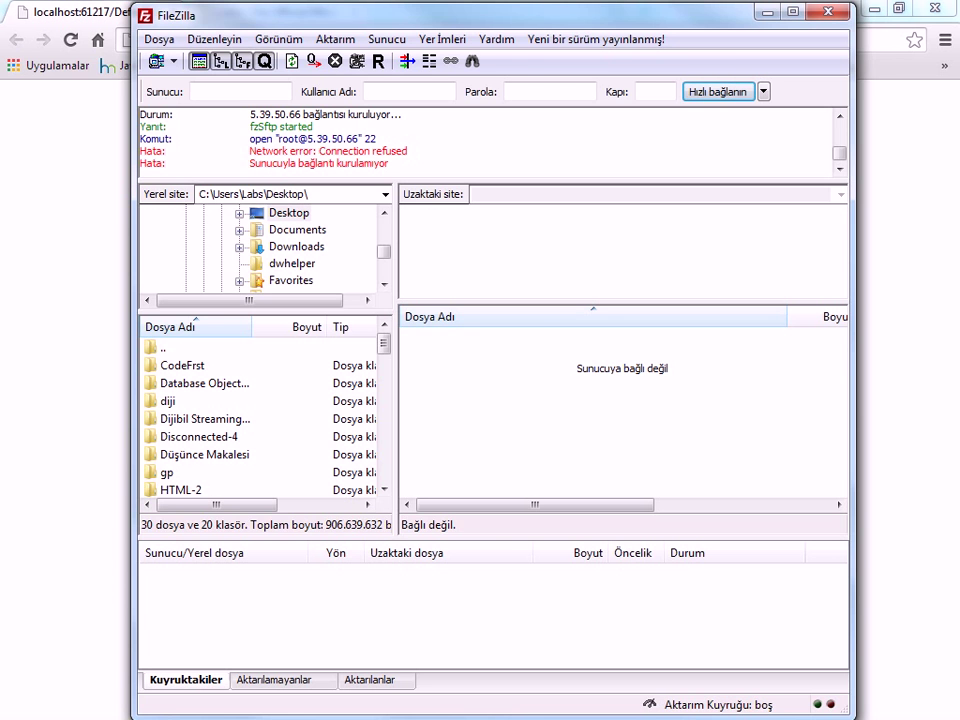
pyautogui.click(126, 442)
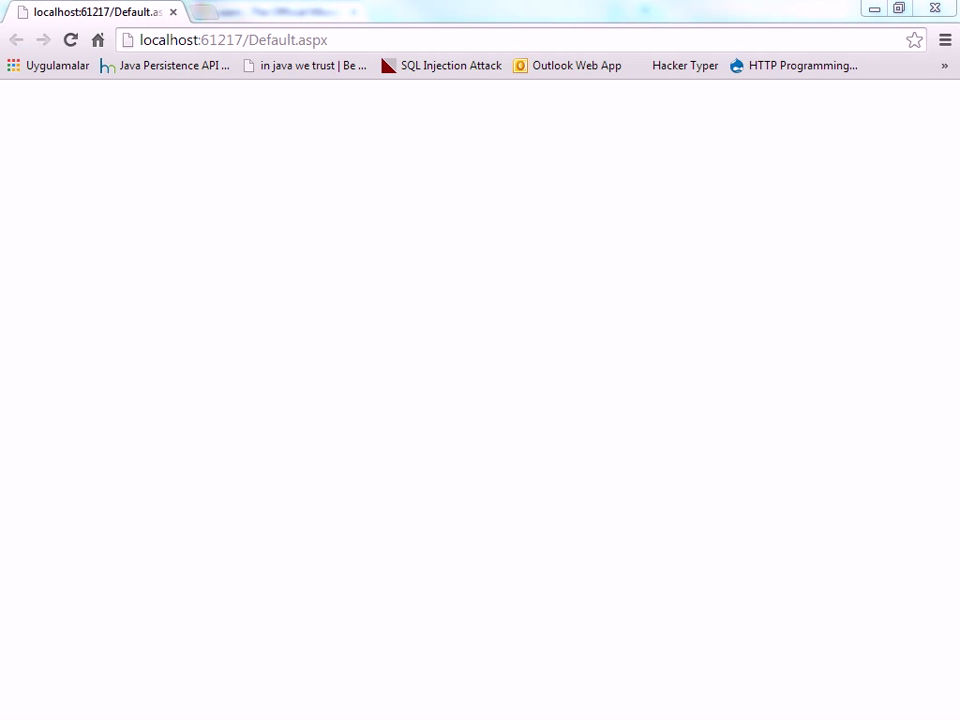
# Switch to Windows Explorer and examine aspnet_isapi.dll and its full folder path, C:\Windows\Microsoft.NET\Framework\v2.0.50727.
pyautogui.moveTo(5, 45); pyautogui.dragTo(496, 45)
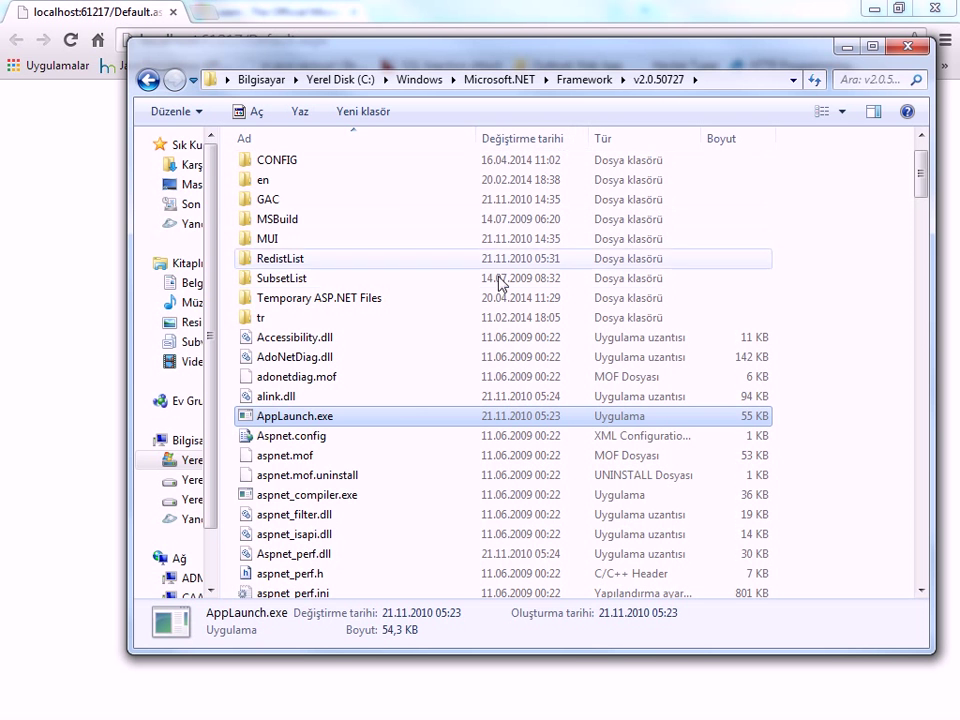
pyautogui.click(258, 534)
pyautogui.scroll(-2, 380, 518)
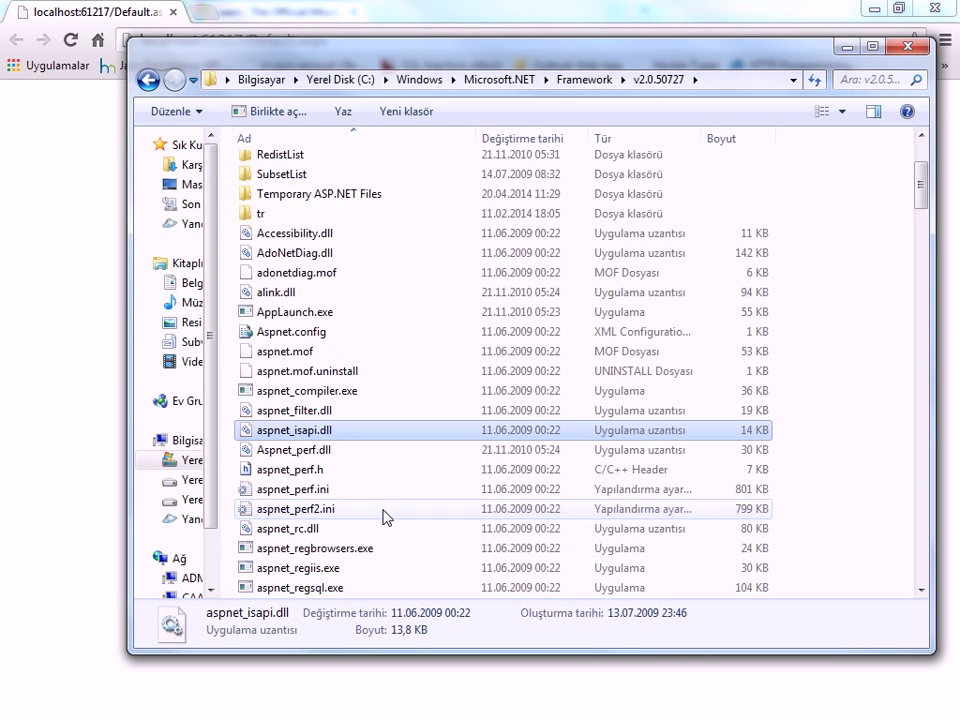
pyautogui.click(730, 80)
pyautogui.click(727, 80)
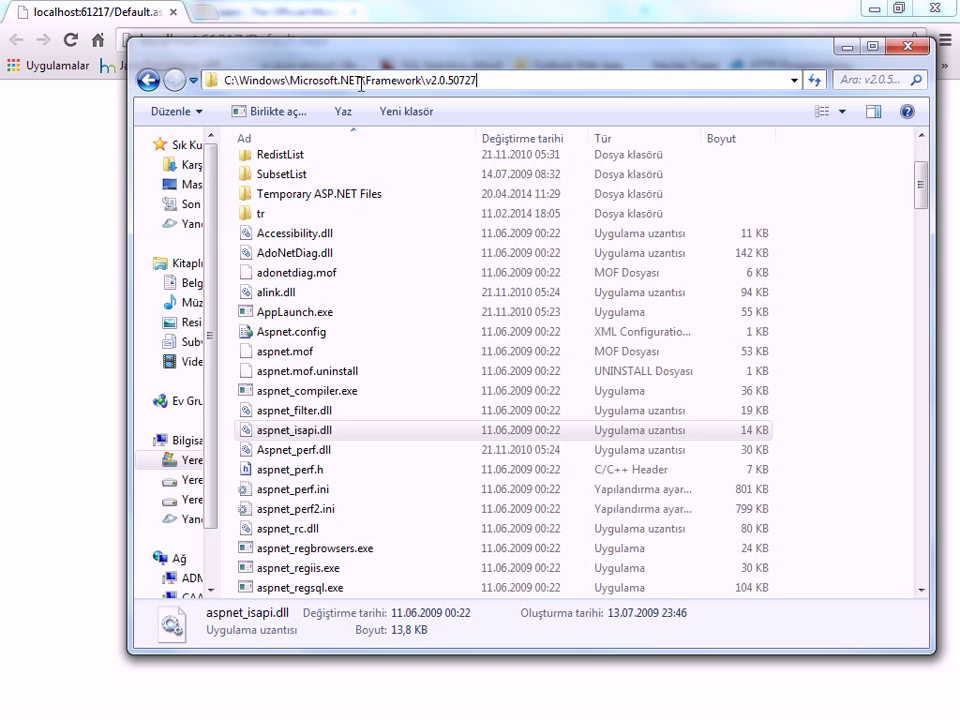
pyautogui.moveTo(425, 80); pyautogui.dragTo(578, 70)
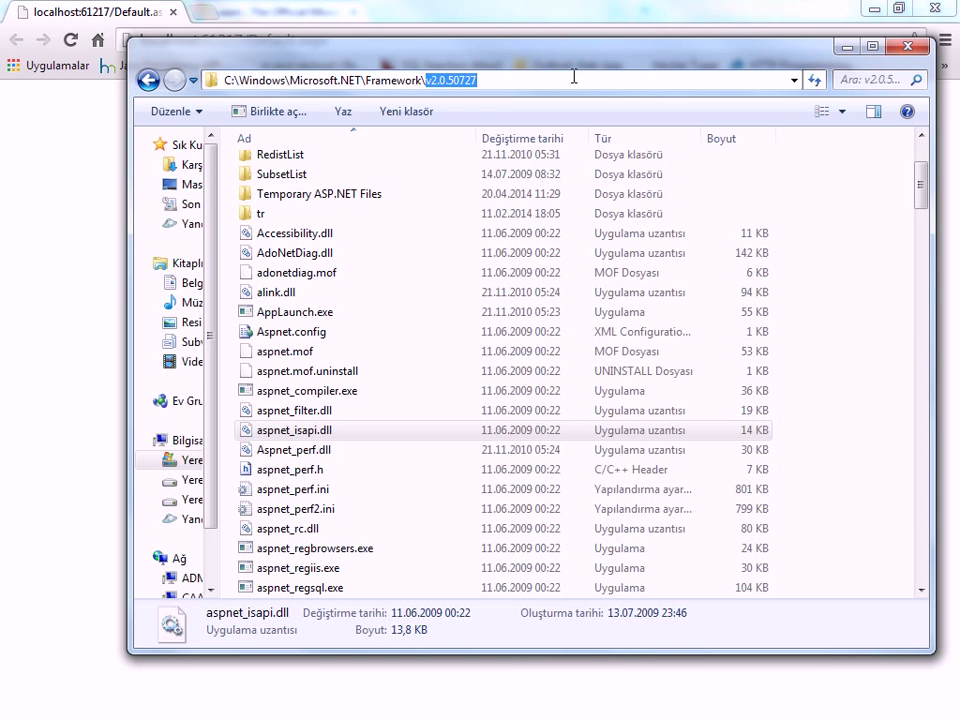
pyautogui.click(575, 76)
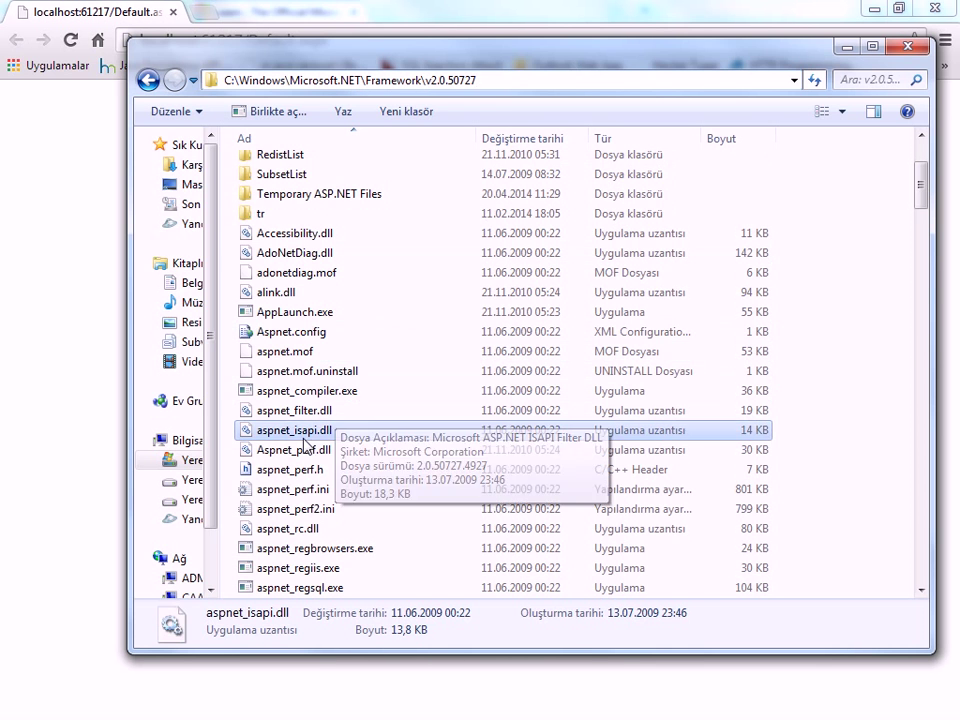
pyautogui.moveTo(297, 437)
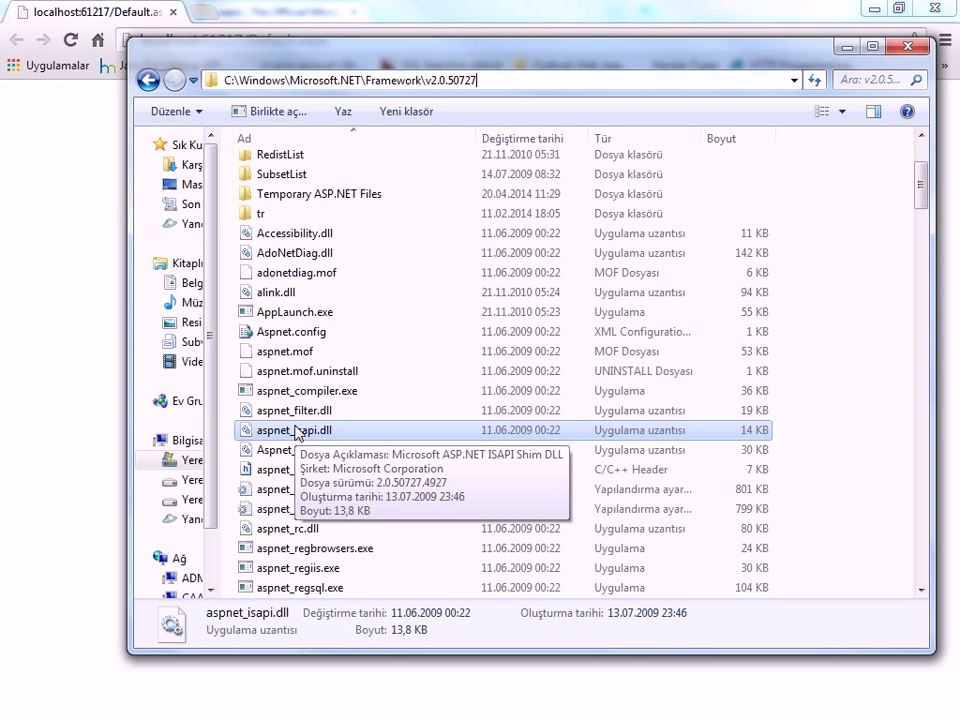
# Look over aspnet_filter.dll, aspnet_rc.dll, aspnet_regsql.exe and the folder path, then select aspnet_regiis.exe in the v2.0.50727 folder.
pyautogui.click(310, 411)
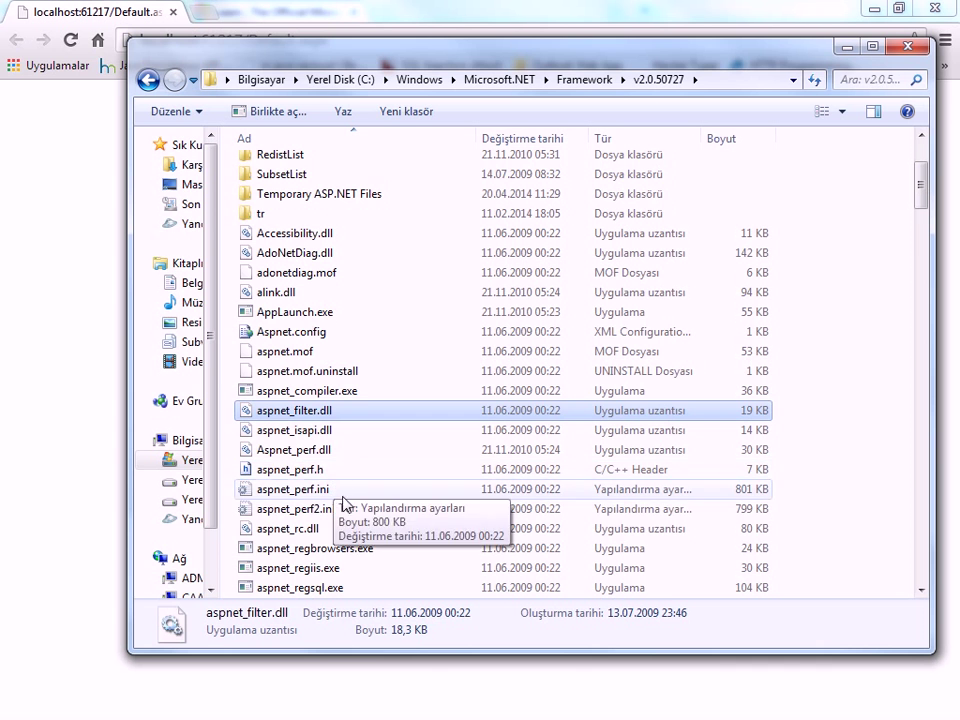
pyautogui.click(310, 528)
pyautogui.scroll(-1, 374, 521)
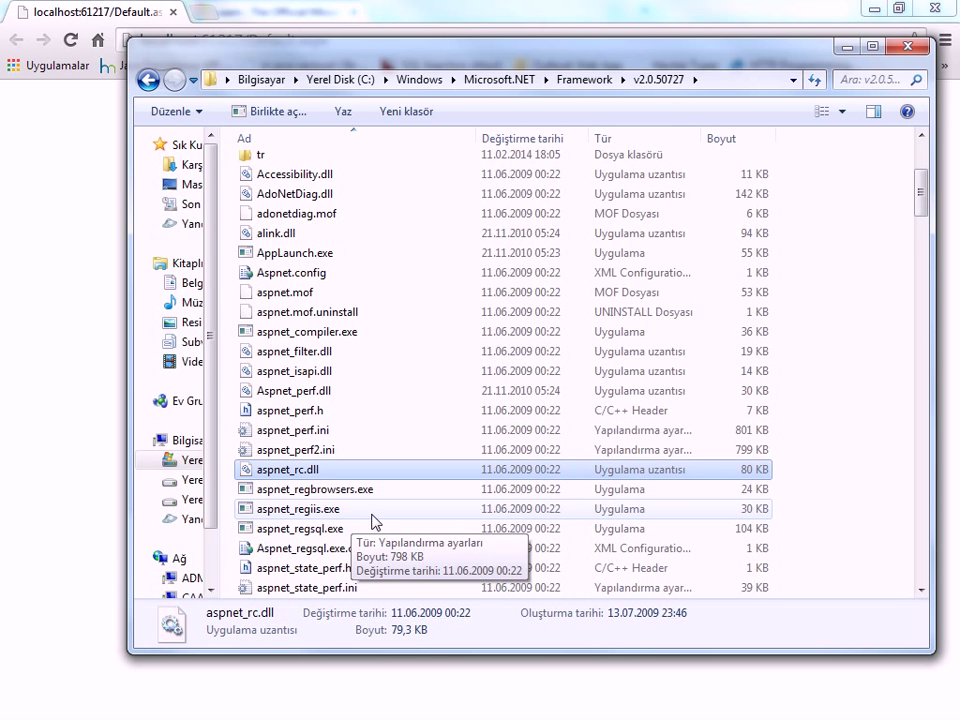
pyautogui.scroll(-1, 372, 518)
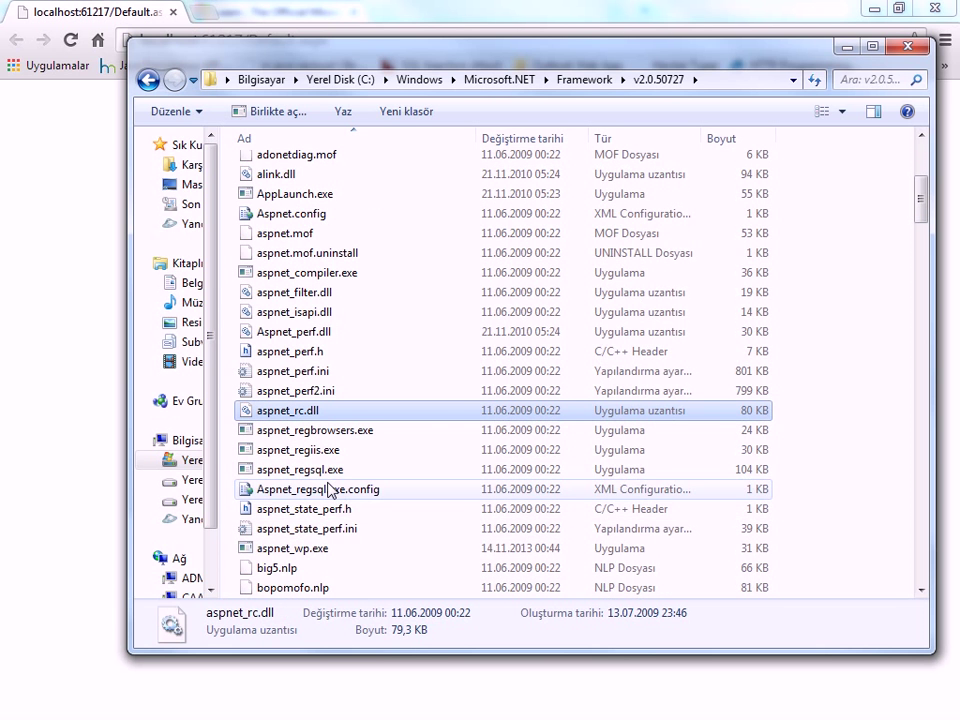
pyautogui.click(310, 451)
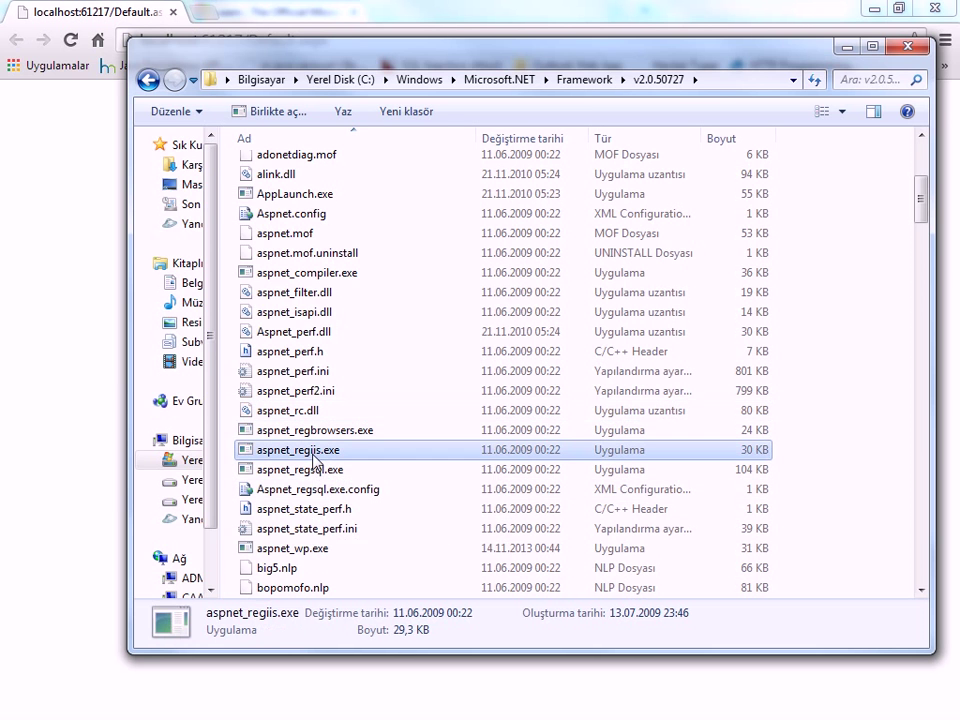
pyautogui.click(324, 472)
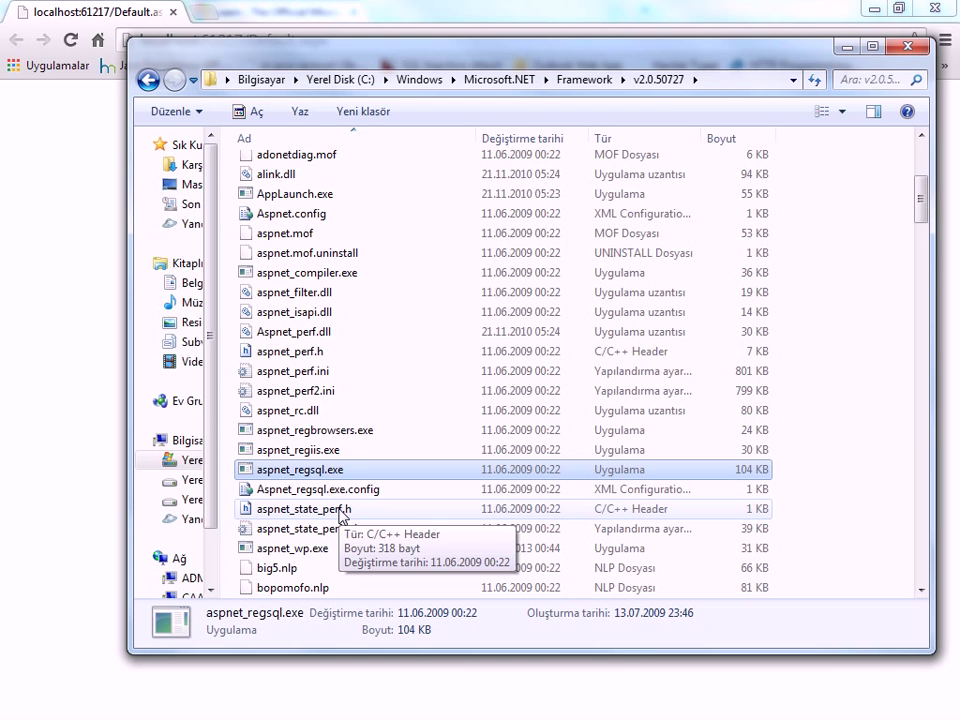
pyautogui.click(720, 80)
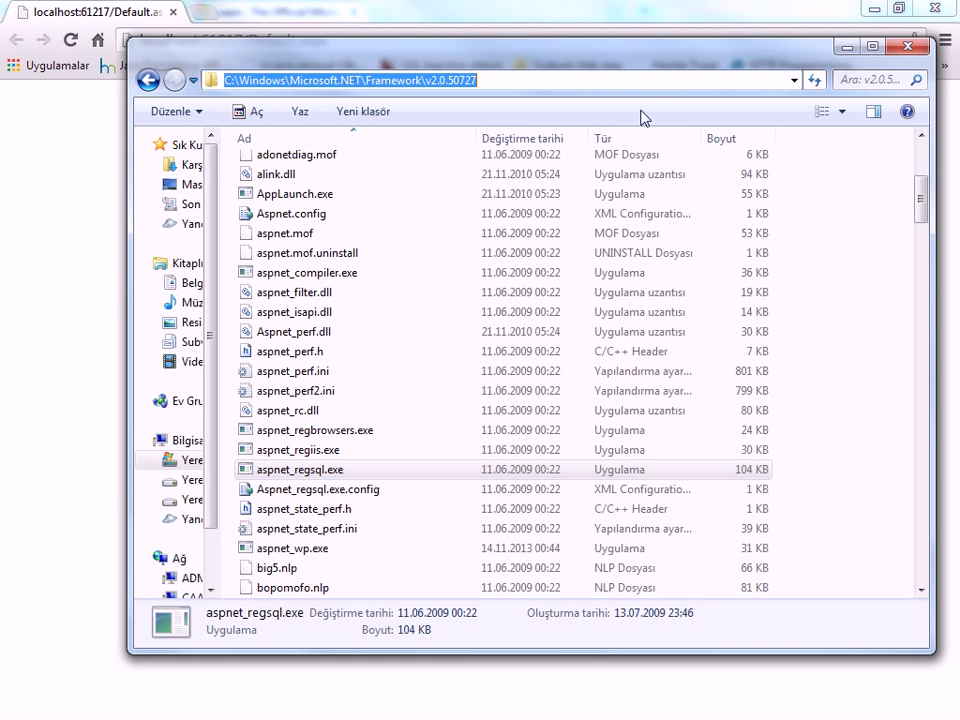
pyautogui.click(325, 450)
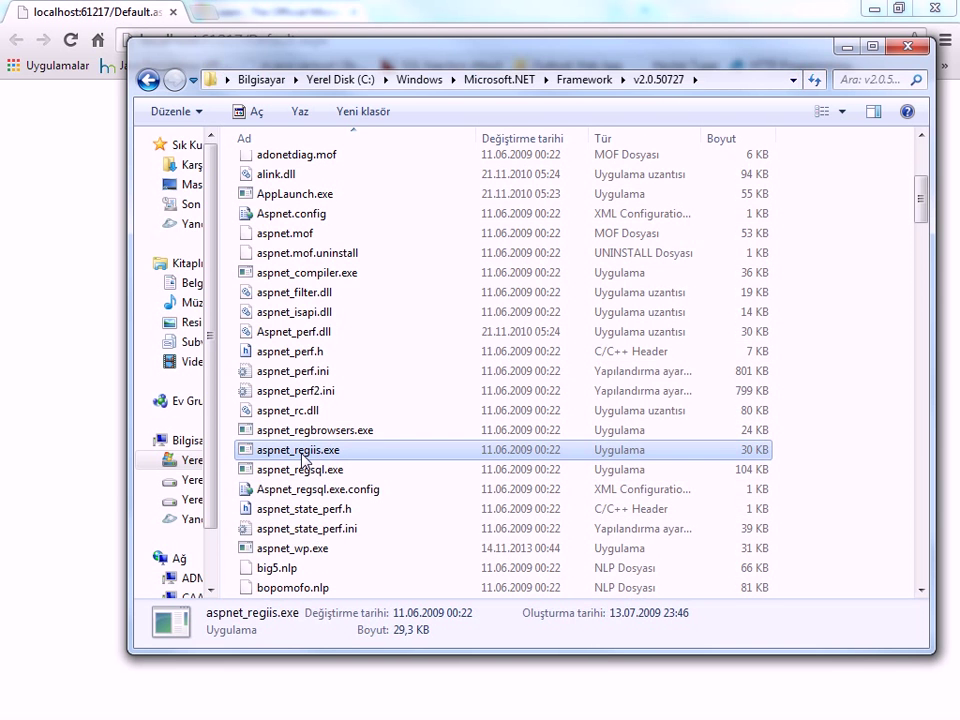
# Look over aspnet_wp.exe, csc.exe and the neighbouring files in the v2.0.50727 folder.
pyautogui.scroll(-1, 360, 451)
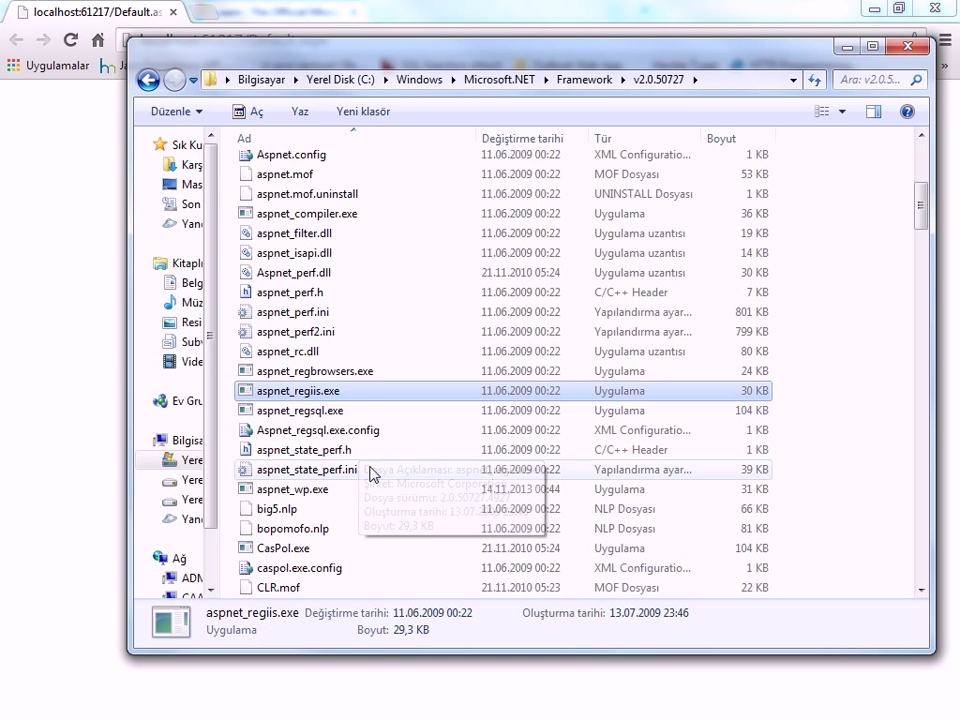
pyautogui.click(329, 494)
pyautogui.scroll(-2, 371, 557)
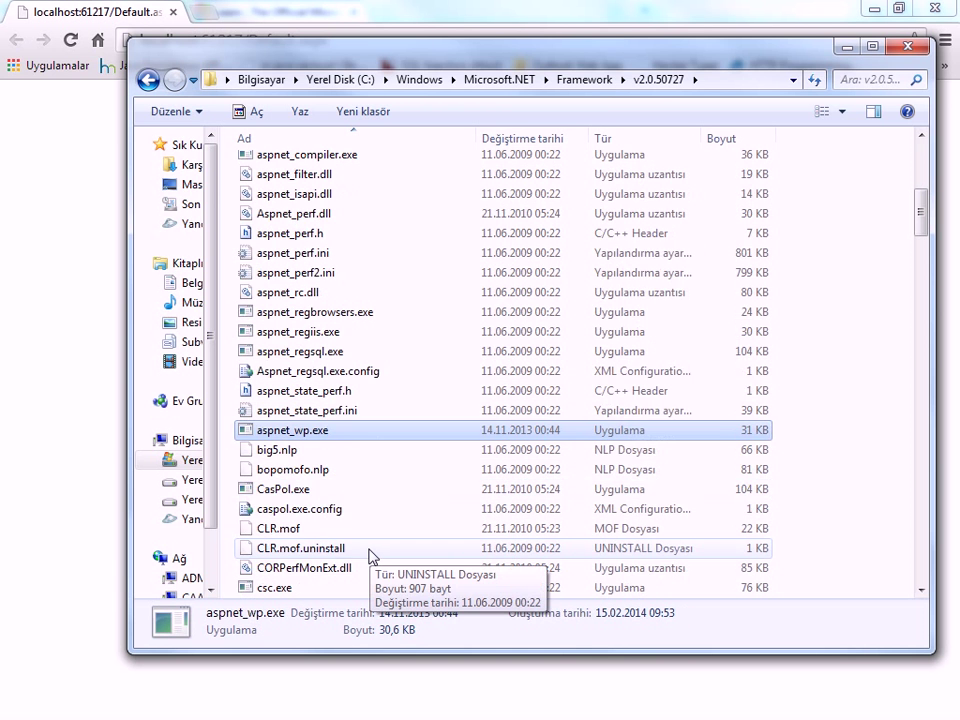
pyautogui.scroll(-1, 370, 556)
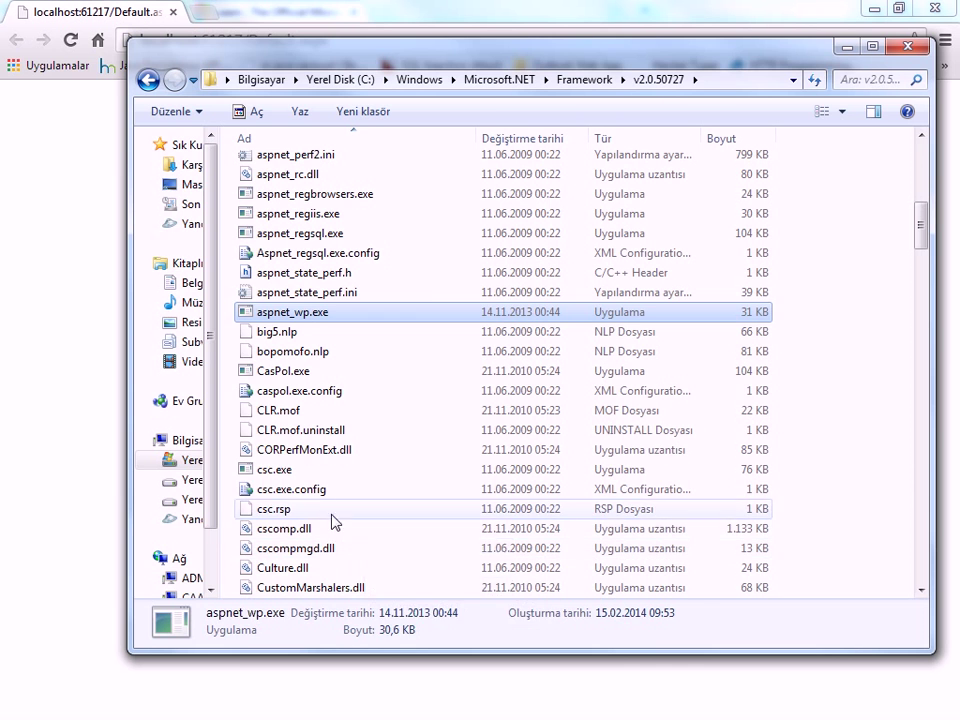
pyautogui.click(283, 478)
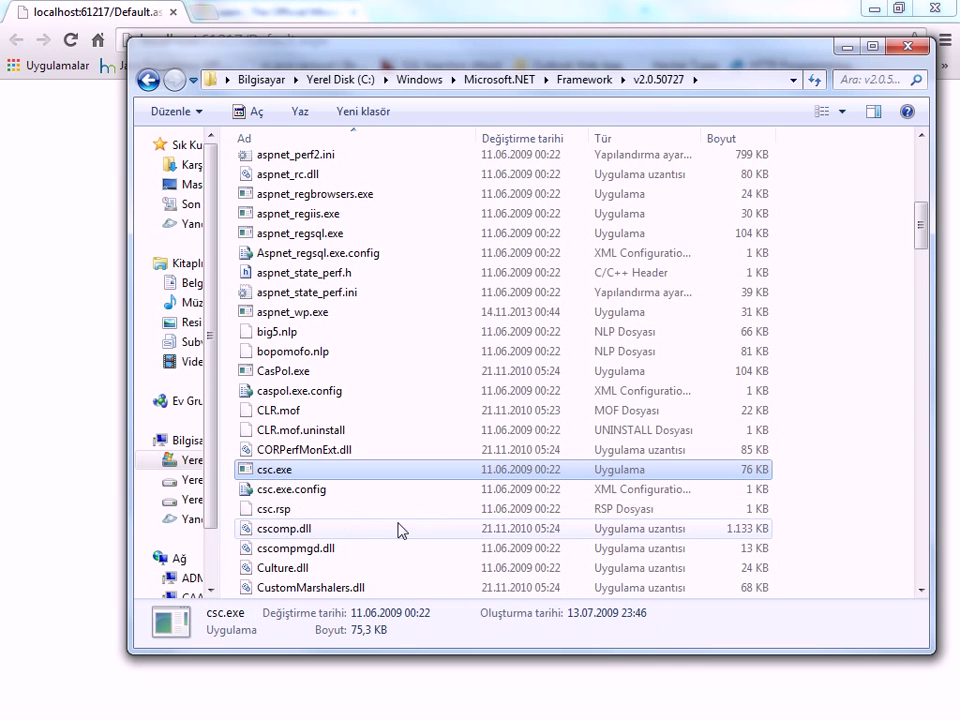
pyautogui.scroll(-2, 421, 534)
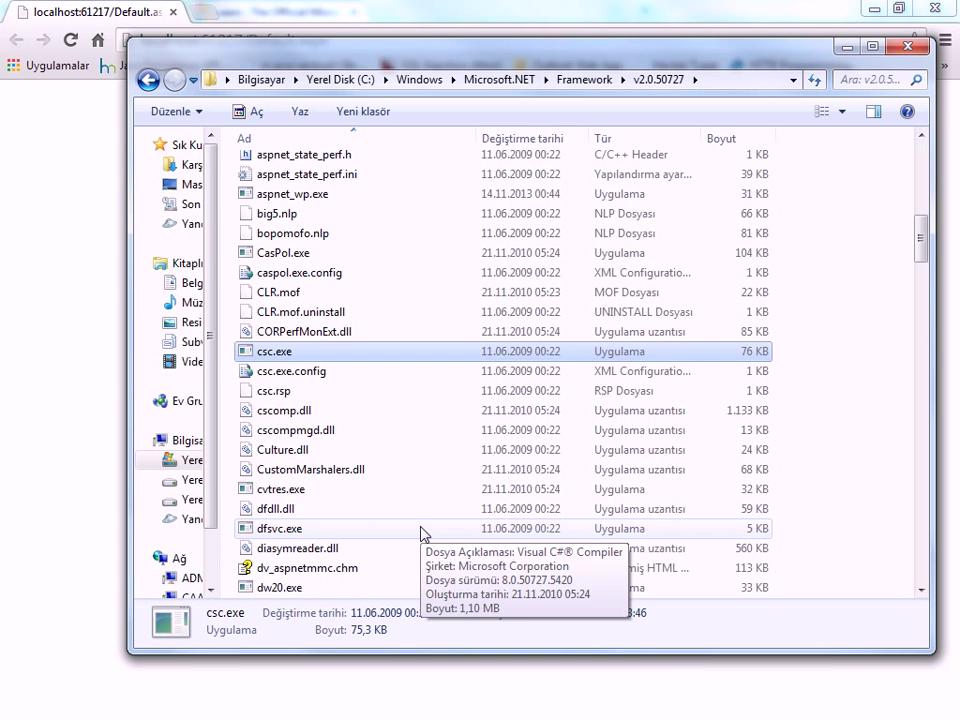
pyautogui.scroll(-3, 421, 534)
pyautogui.scroll(13, 422, 439)
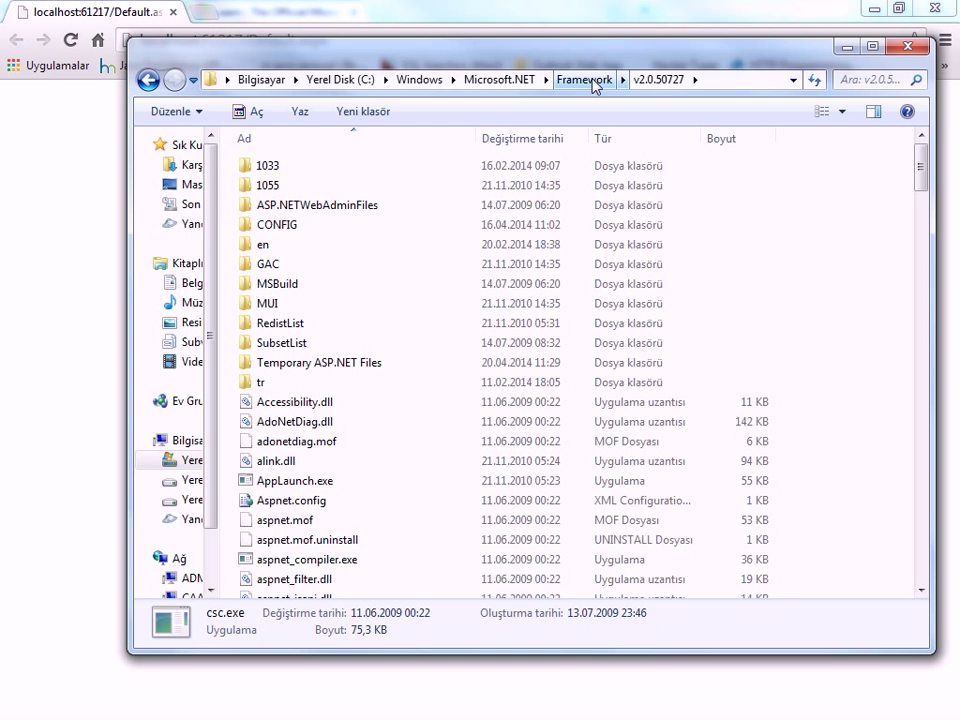
# View the configuration files in the CONFIG folder of v2.0.50727, and go back up to the Framework folder.
pyautogui.doubleClick(291, 229)
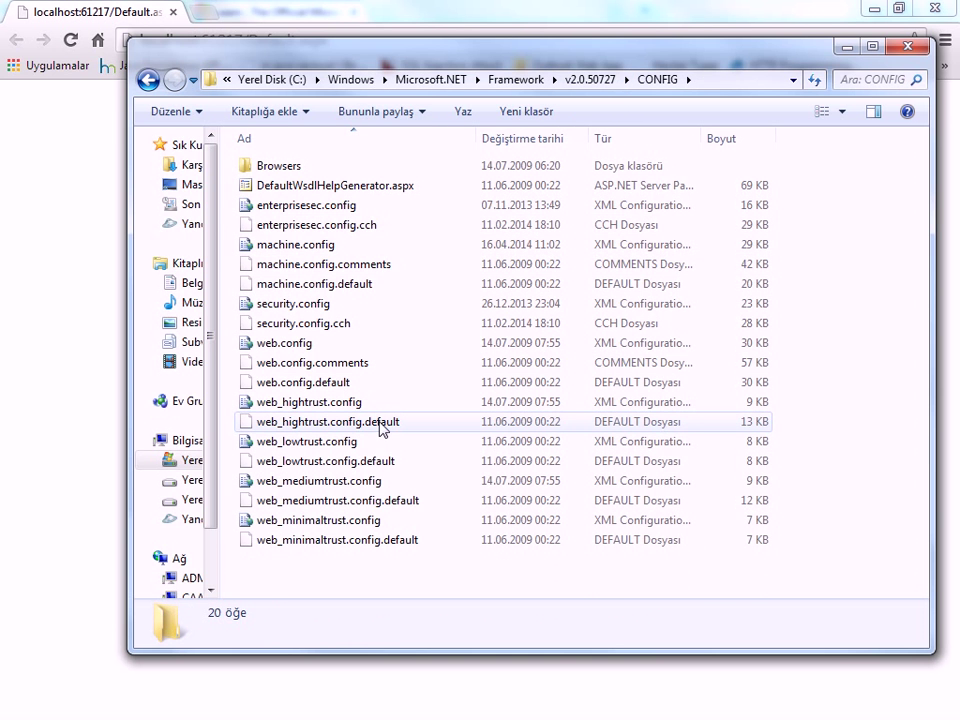
pyautogui.click(575, 79)
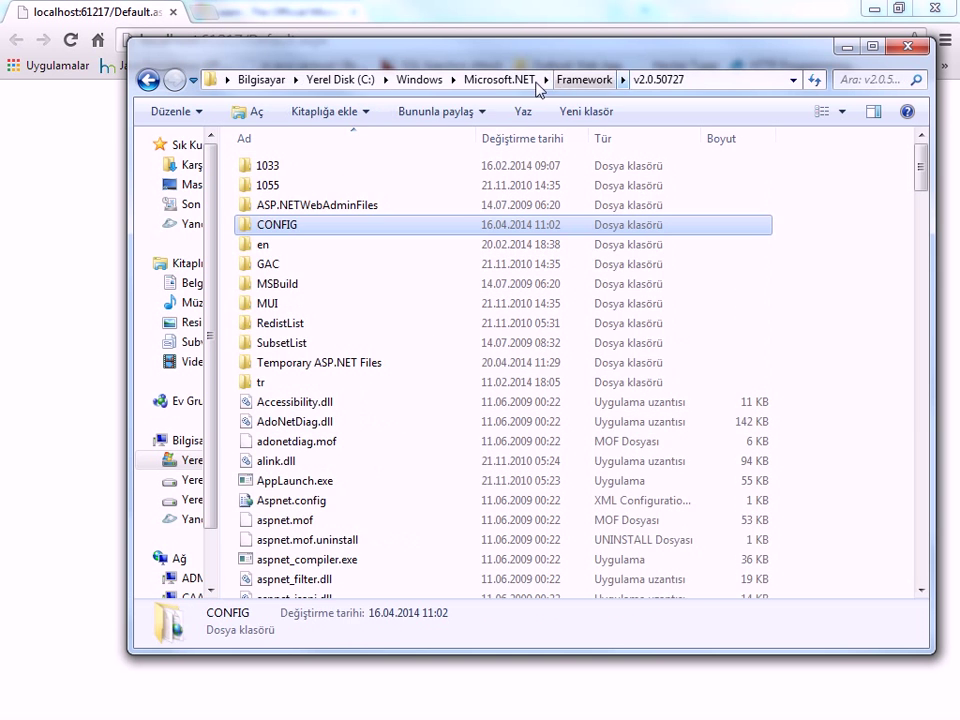
pyautogui.click(580, 80)
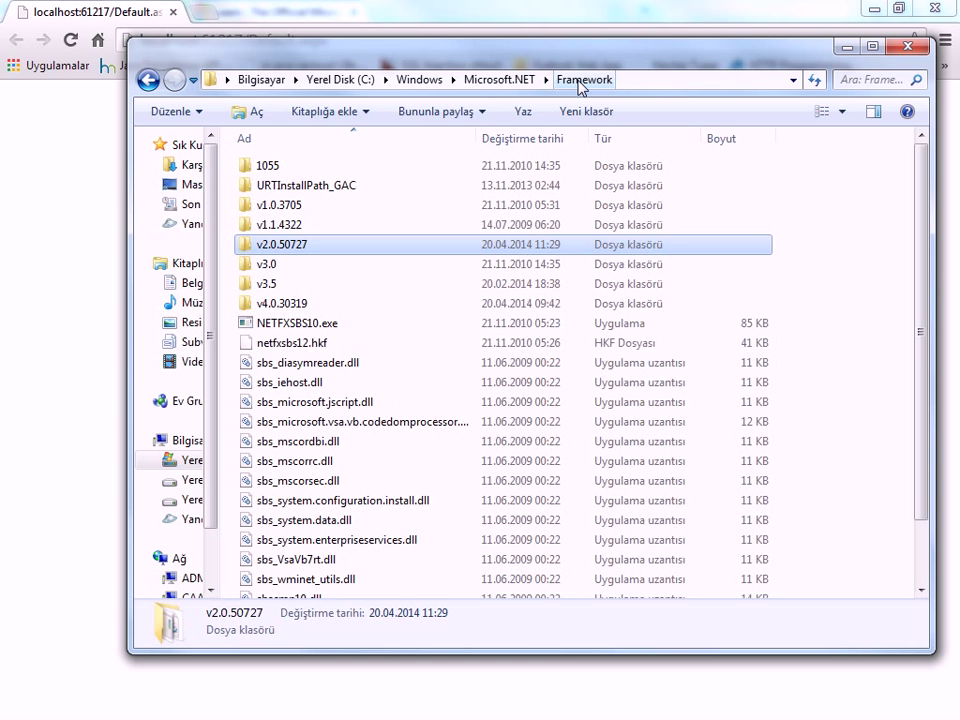
# Open the v4.0.30319 folder, look through its aspnet files, and close the Explorer window.
pyautogui.click(296, 386)
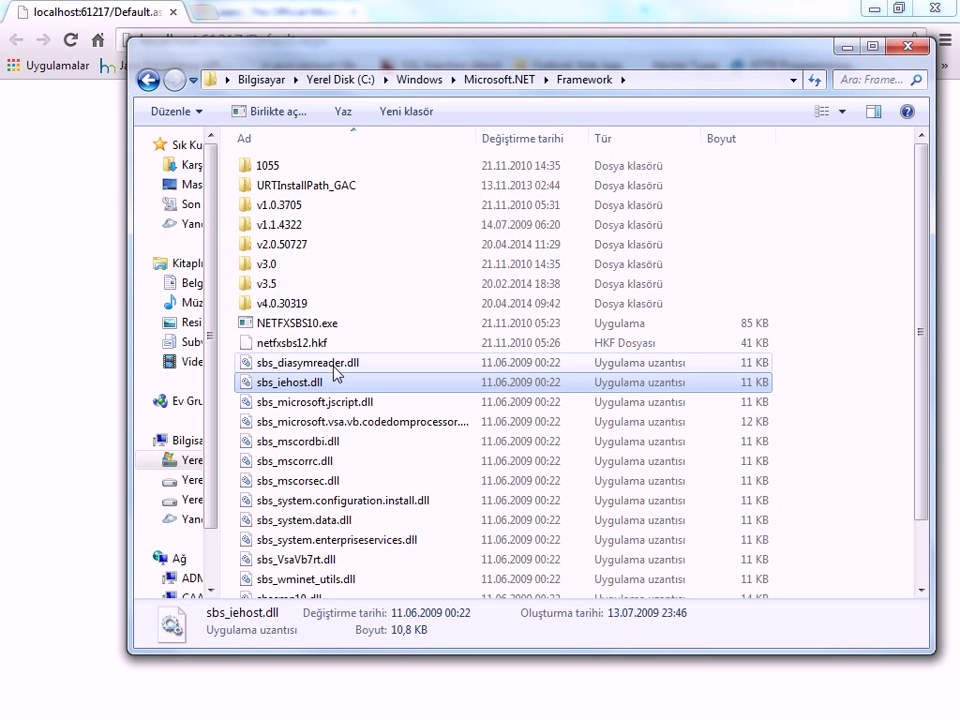
pyautogui.doubleClick(282, 303)
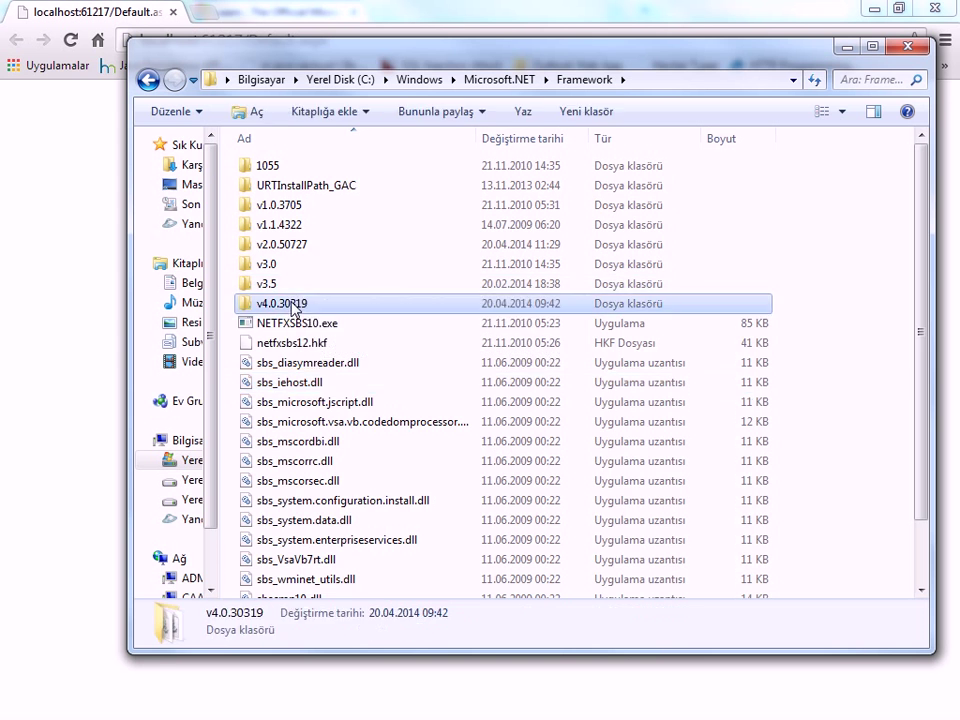
pyautogui.click(300, 382)
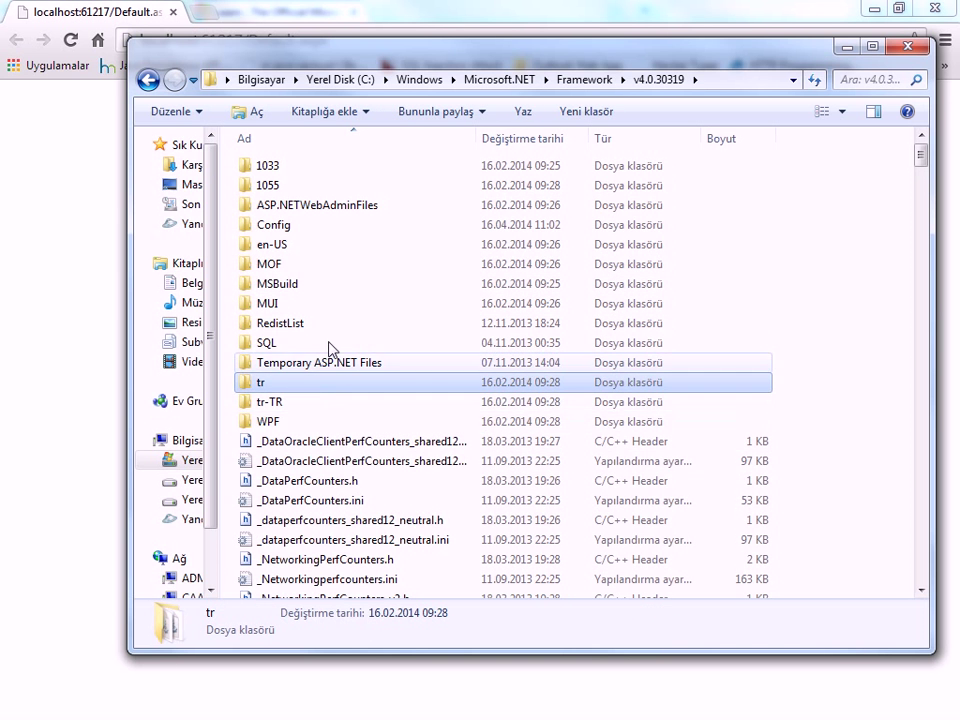
pyautogui.scroll(-9, 364, 441)
pyautogui.scroll(-3, 366, 447)
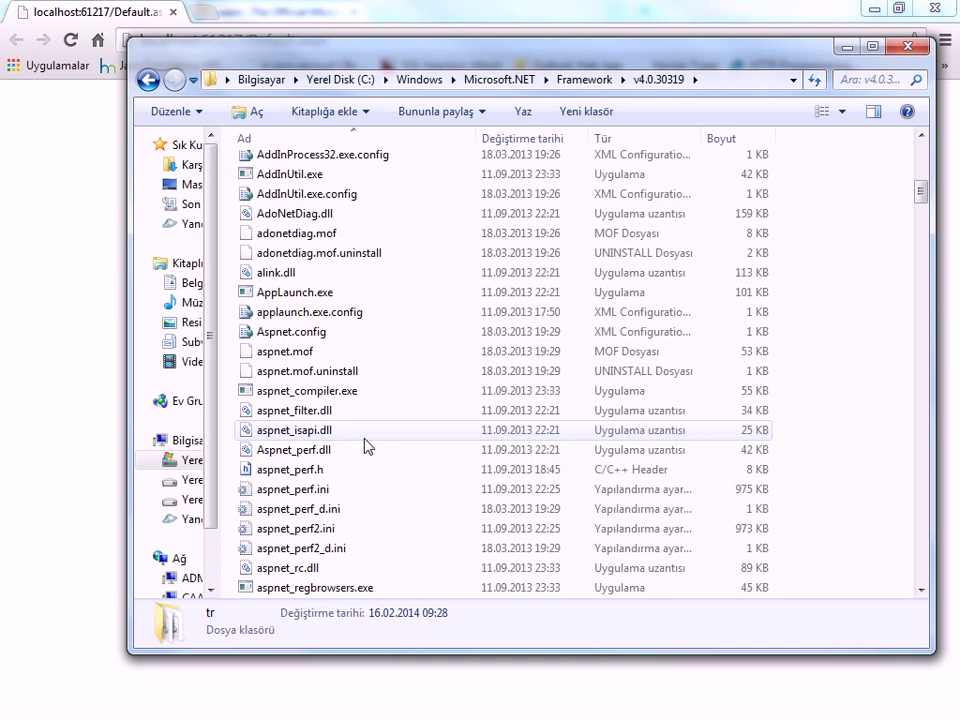
pyautogui.scroll(-1, 367, 449)
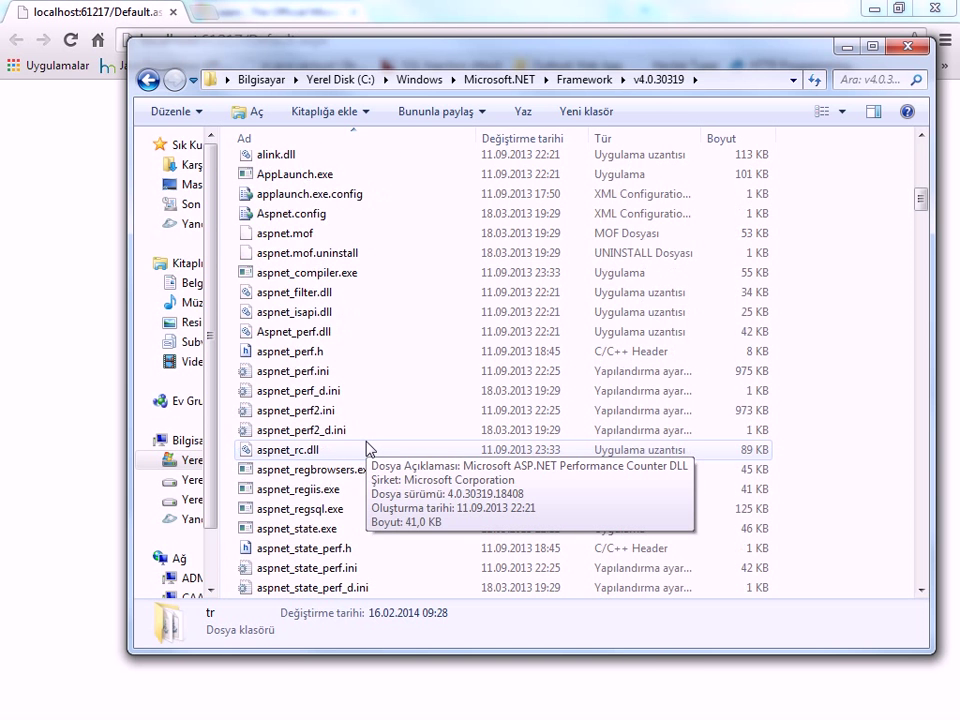
pyautogui.scroll(12, 367, 449)
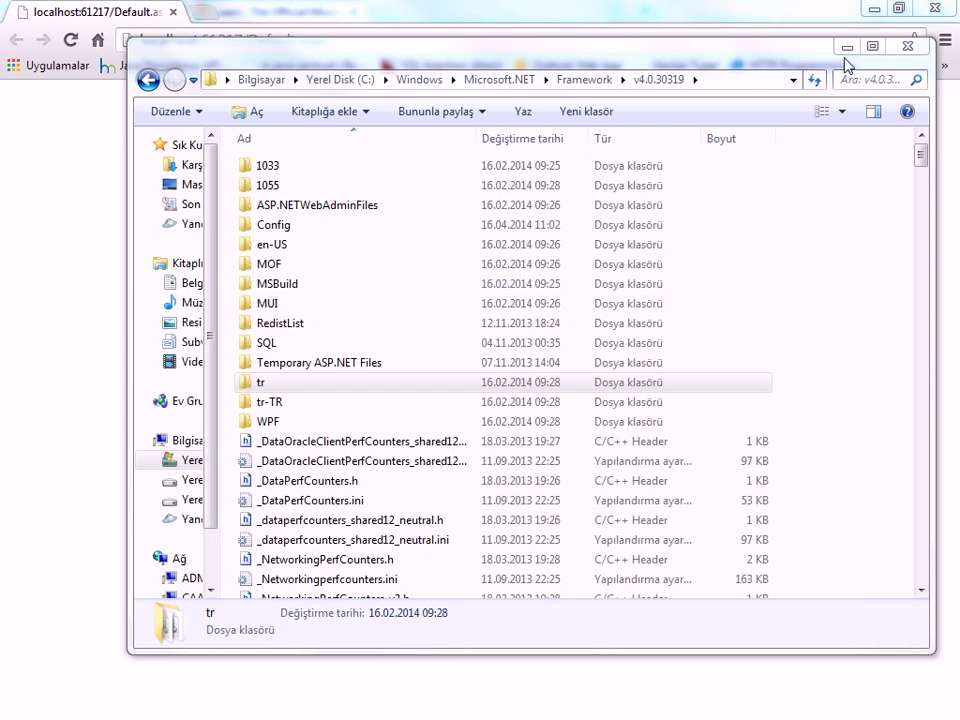
pyautogui.click(917, 46)
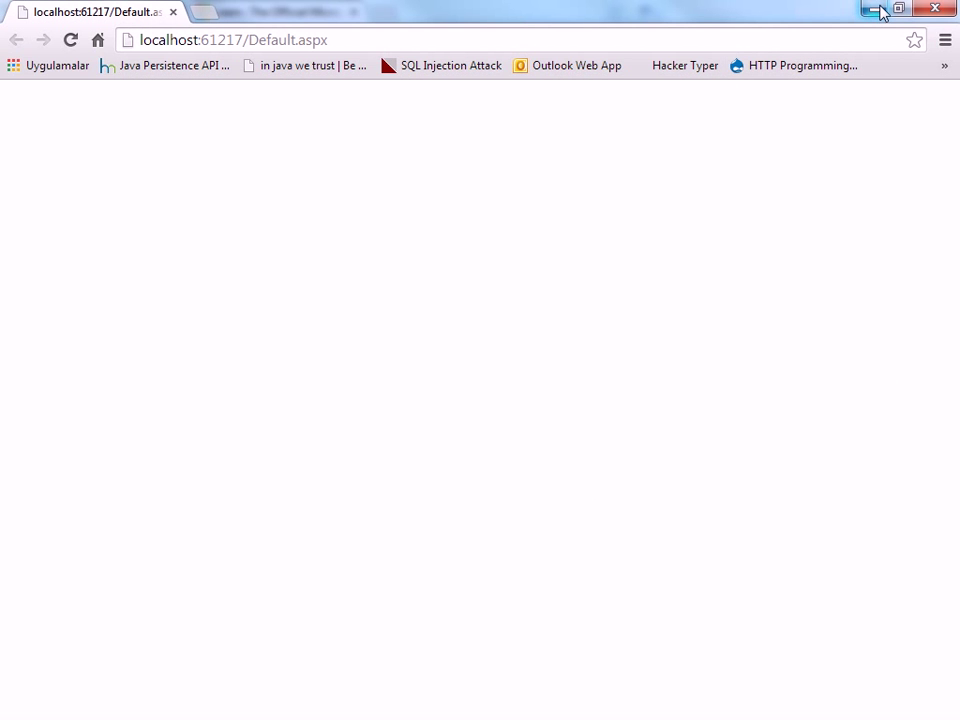
# Highlight the port number 61217 in the localhost:61217/Default.aspx address of the open browser page.
pyautogui.click(220, 42)
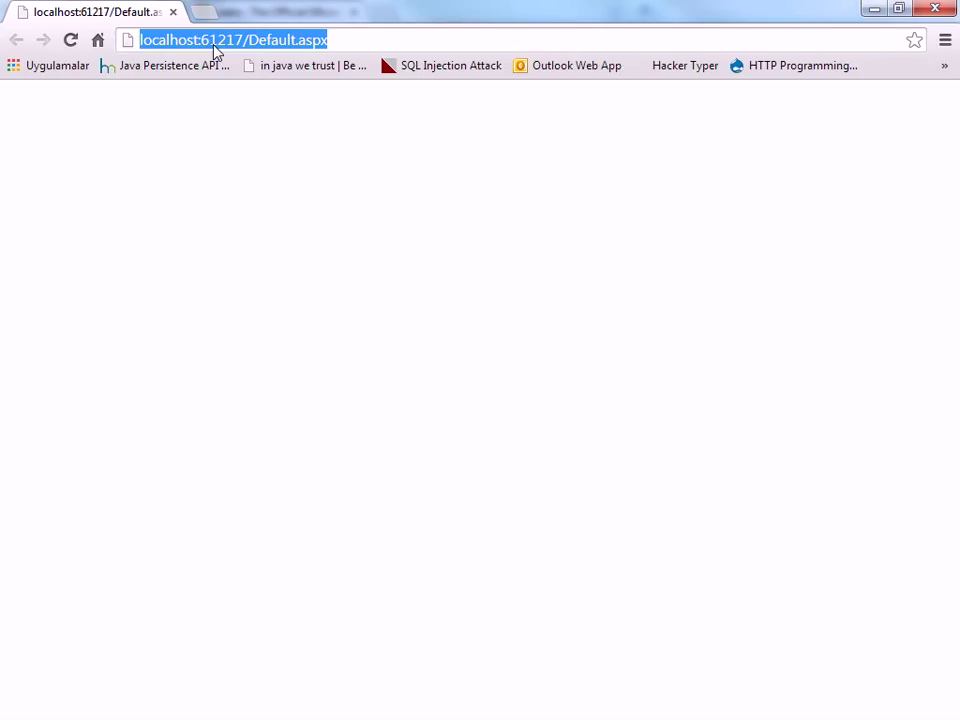
pyautogui.click(225, 120)
pyautogui.click(229, 37)
pyautogui.click(204, 40)
pyautogui.moveTo(201, 40); pyautogui.dragTo(243, 41)
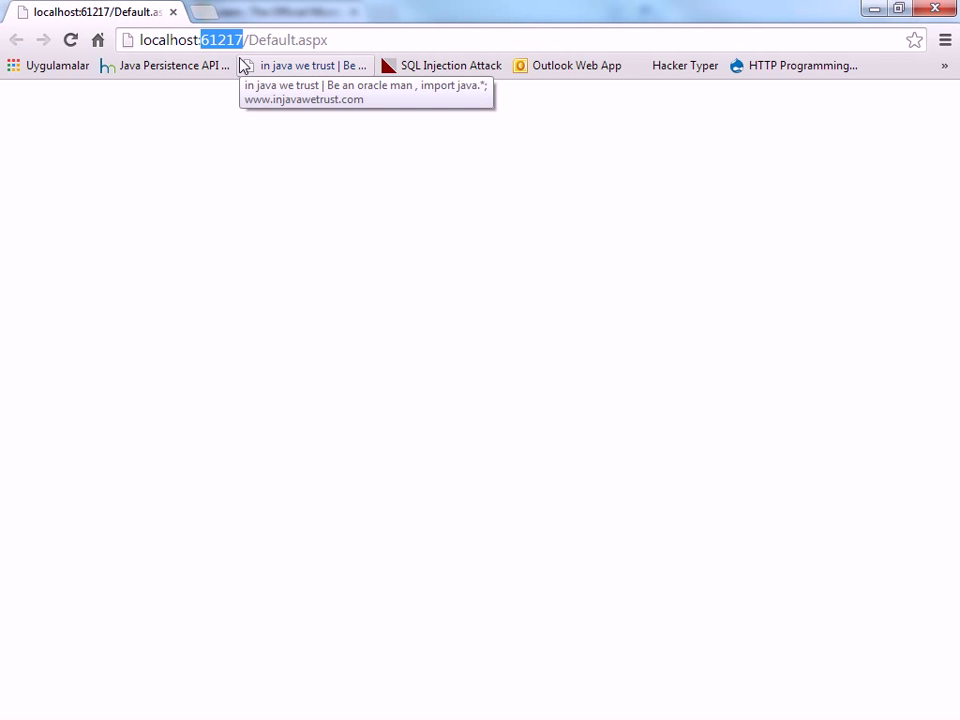
pyautogui.click(231, 40)
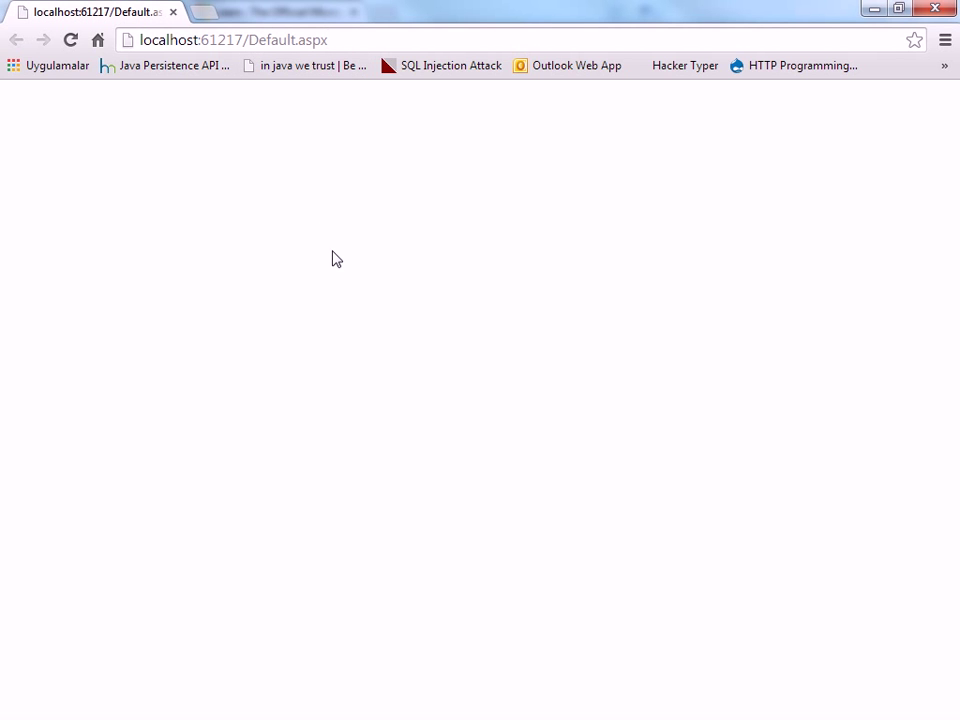
pyautogui.click(223, 40)
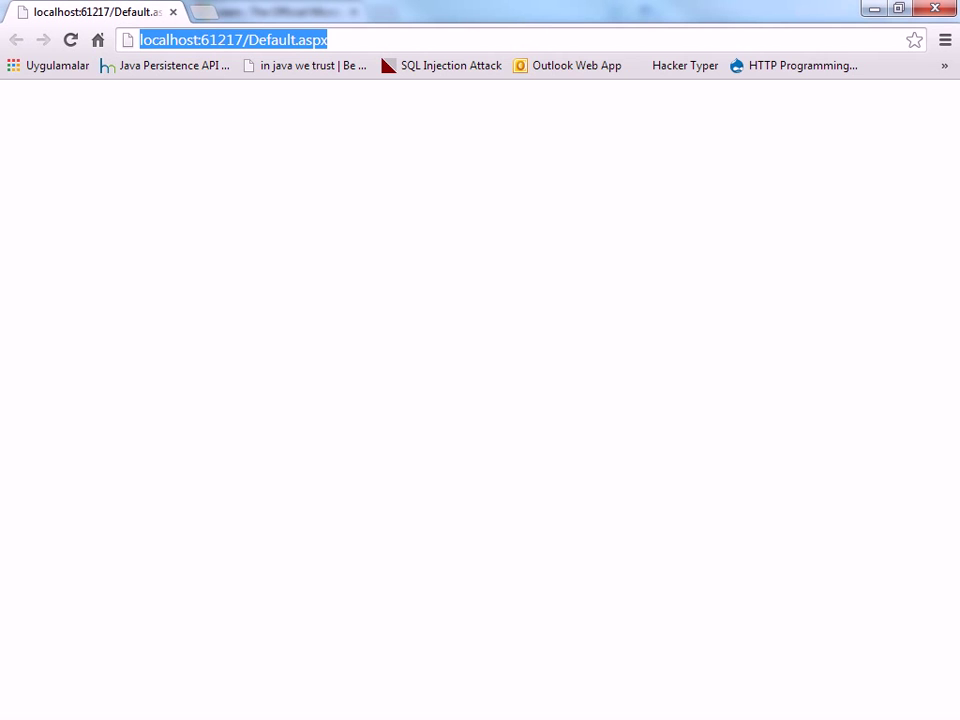
# Stop the LABS-BILGISAYAR server in IIS Manager, and switch to Chrome to reload localhost:61217/Default.aspx.
pyautogui.hotkey('alt', 'Tab')
pyautogui.click(818, 166)
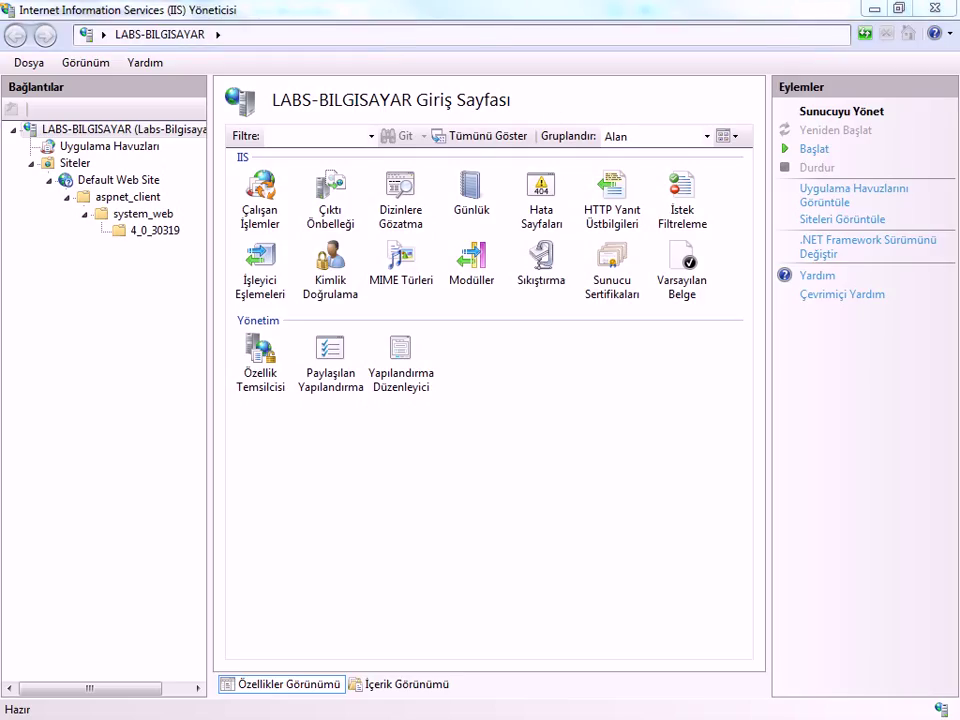
pyautogui.hotkey('alt', 'Tab')
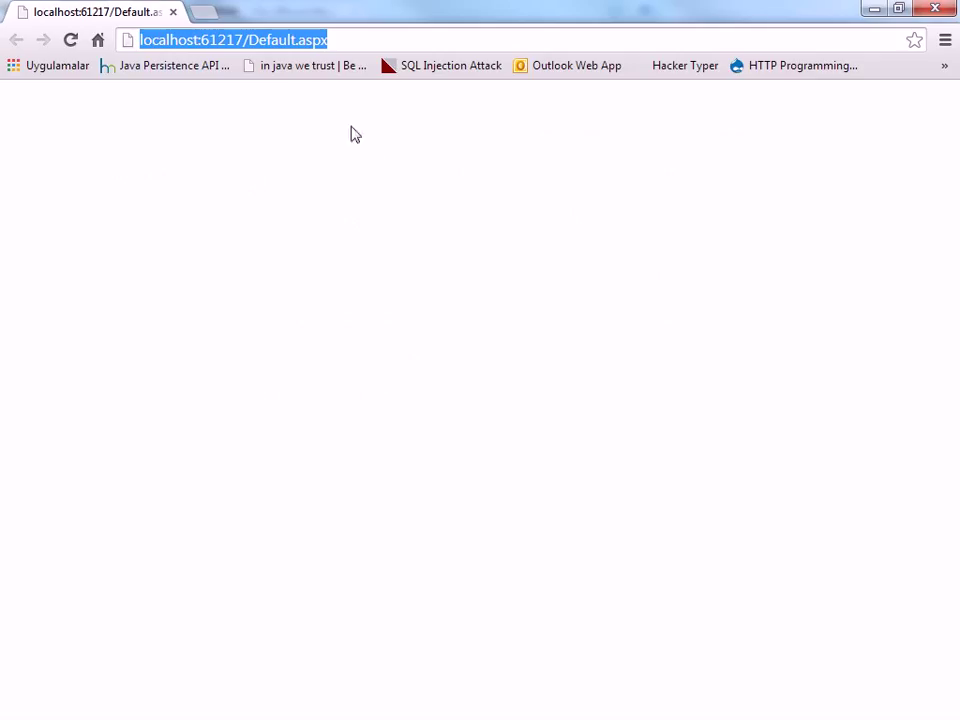
pyautogui.click(71, 40)
pyautogui.click(182, 44)
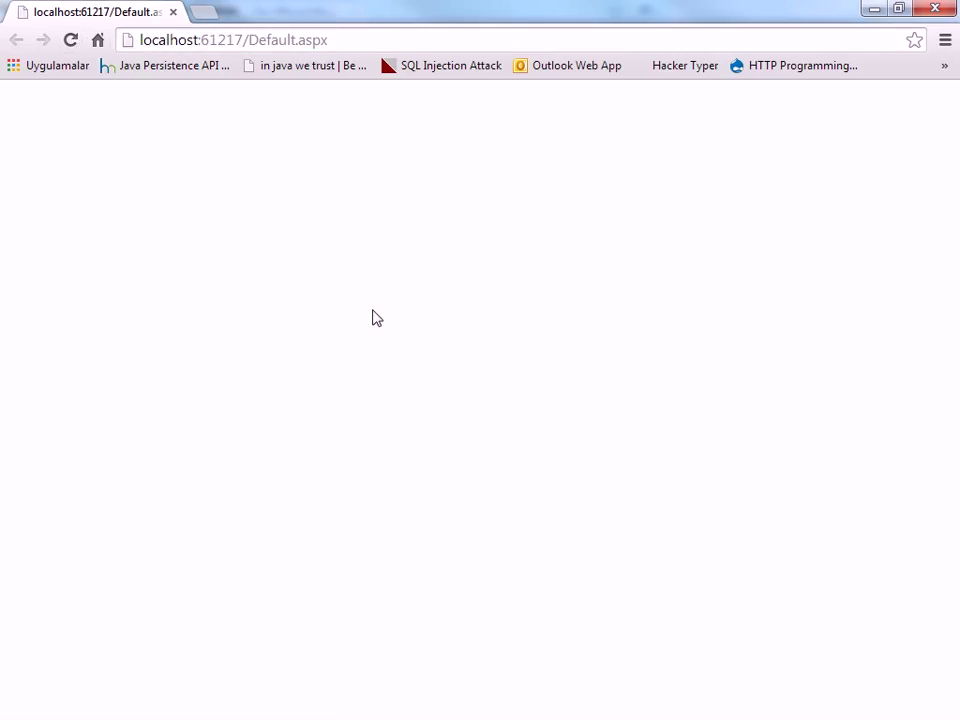
pyautogui.click(416, 43)
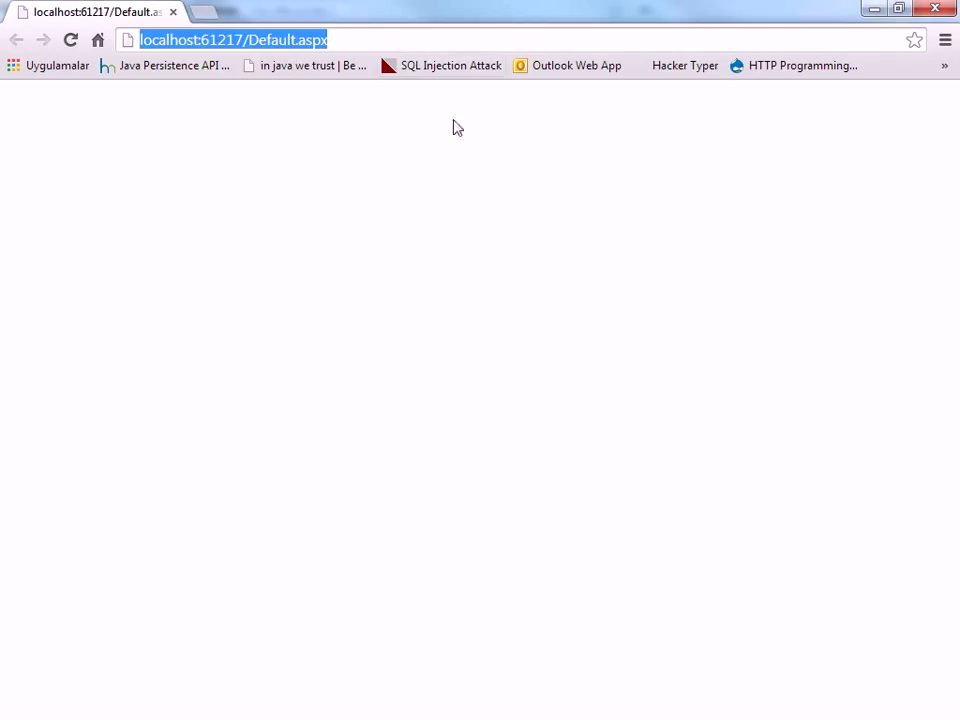
# Switch away from Chrome and back, reload localhost:61217/Default.aspx once more, and examine its address and the page response.
pyautogui.hotkey('alt', 'Tab')
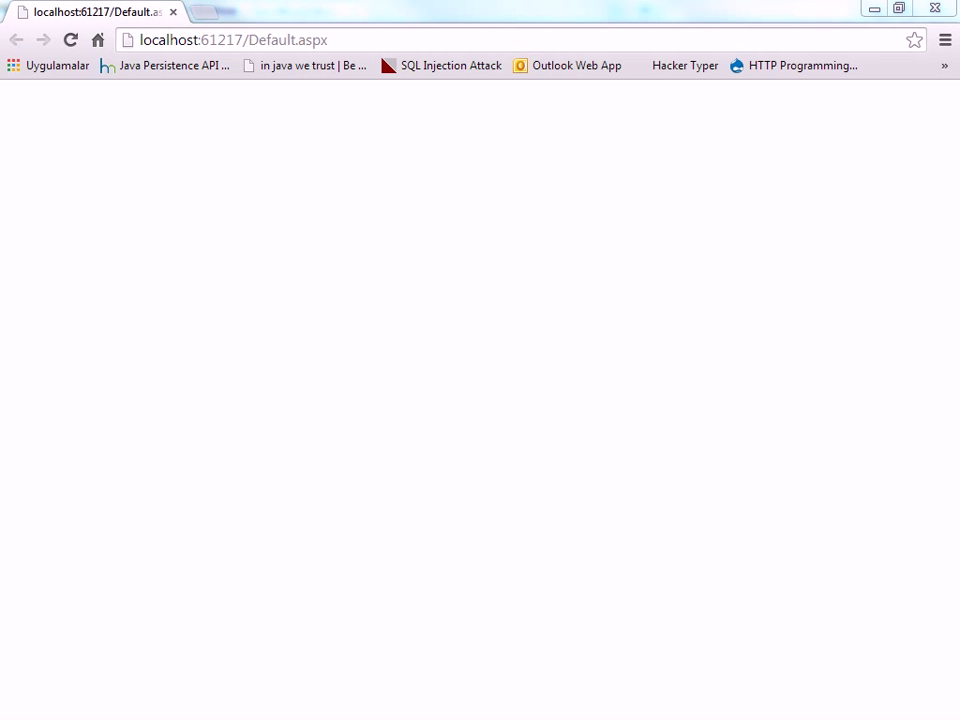
pyautogui.hotkey('alt', 'Tab')
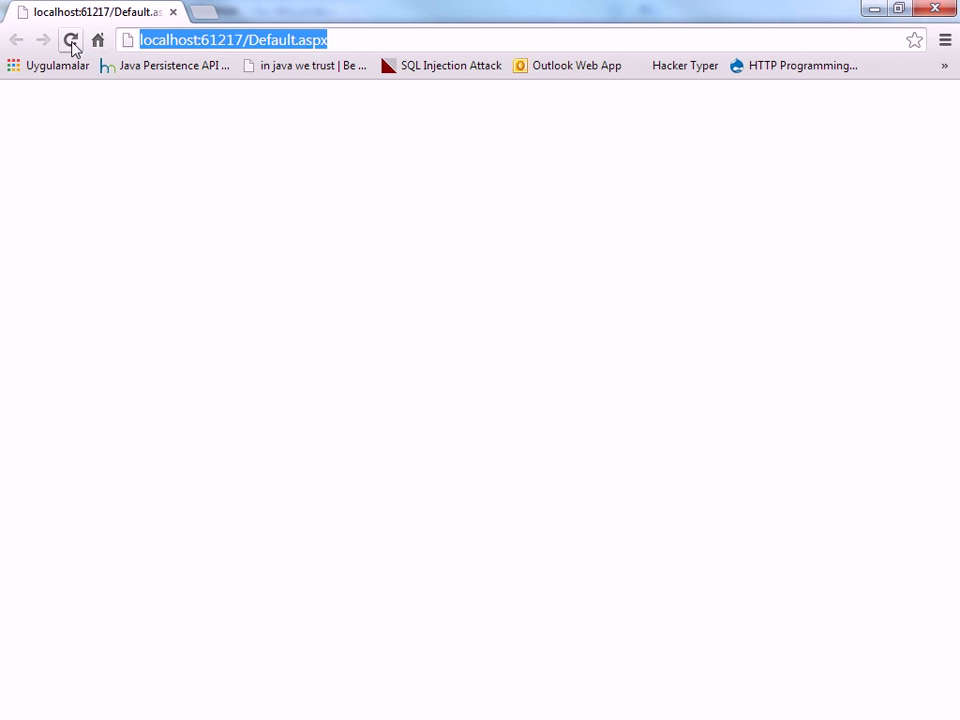
pyautogui.click(71, 42)
pyautogui.click(193, 47)
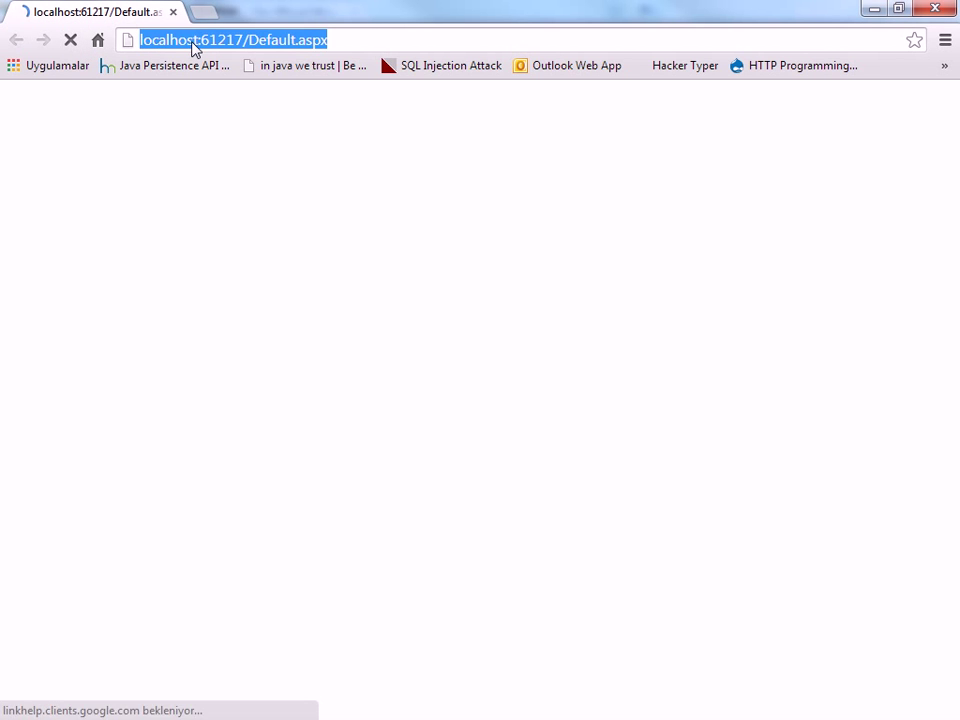
pyautogui.click(279, 40)
pyautogui.moveTo(208, 40); pyautogui.dragTo(349, 39)
pyautogui.click(302, 186)
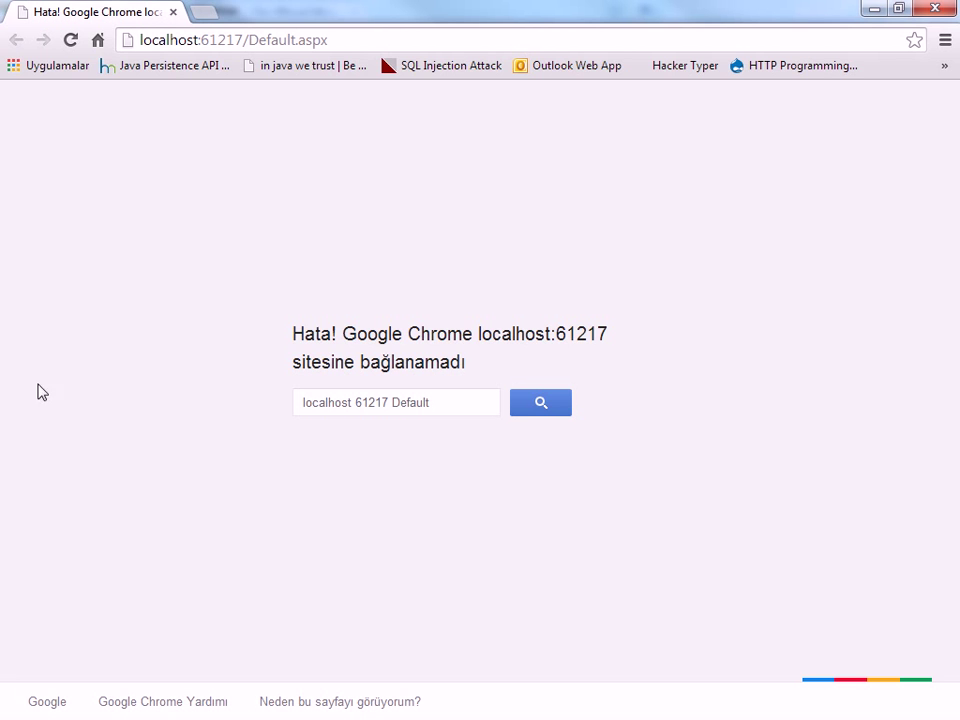
pyautogui.click(309, 40)
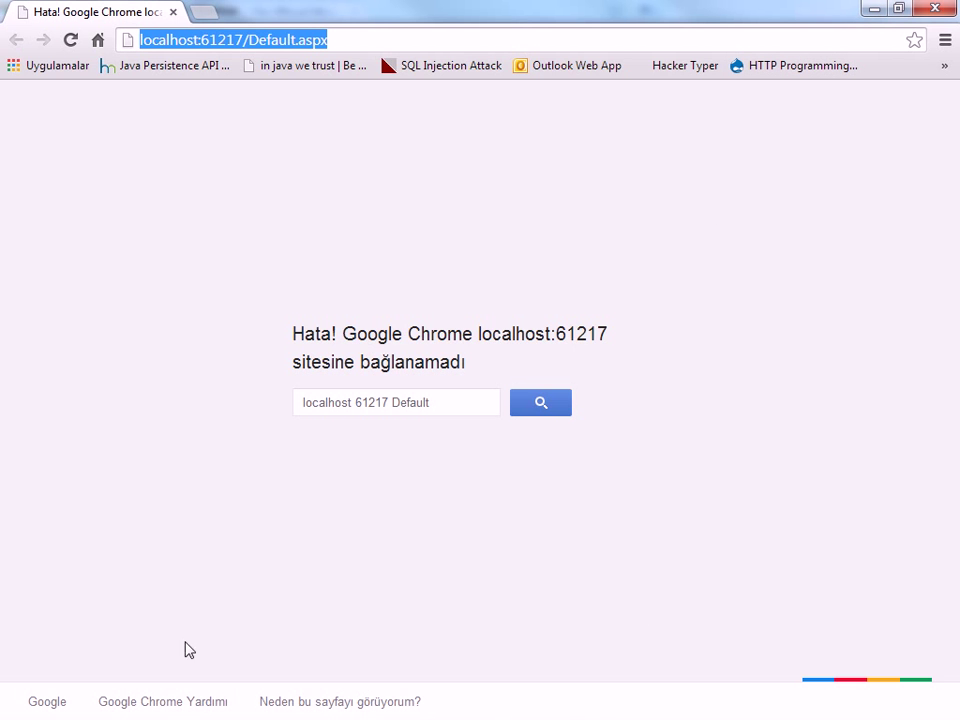
# Switch to IIS Manager, view the server's Çalışan İşlemler feature, and return to the server home page.
pyautogui.hotkey('alt', 'Tab')
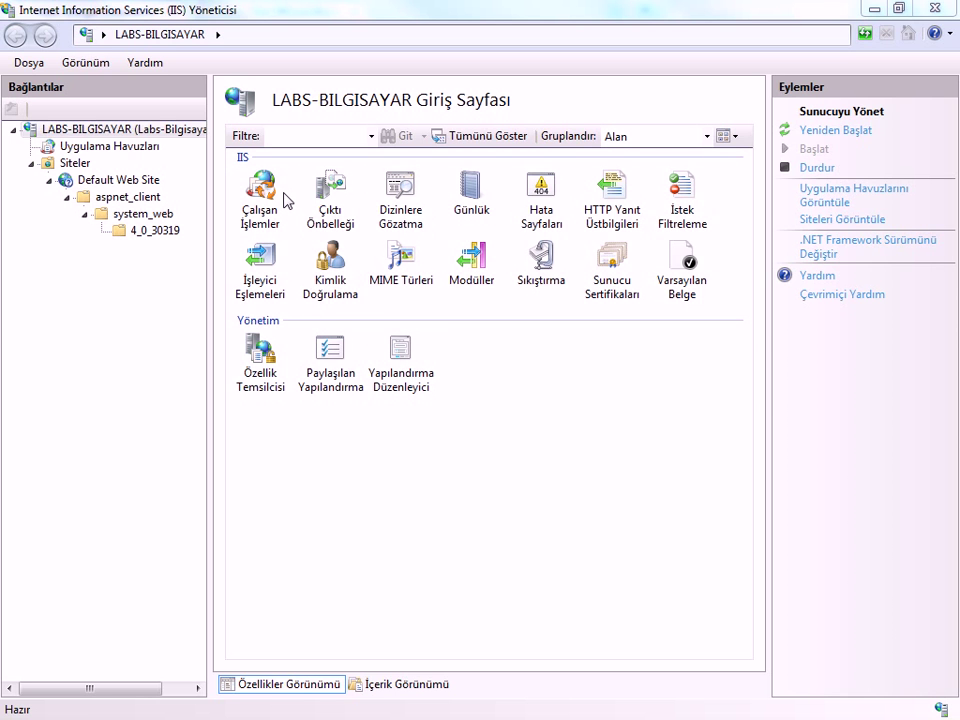
pyautogui.doubleClick(259, 208)
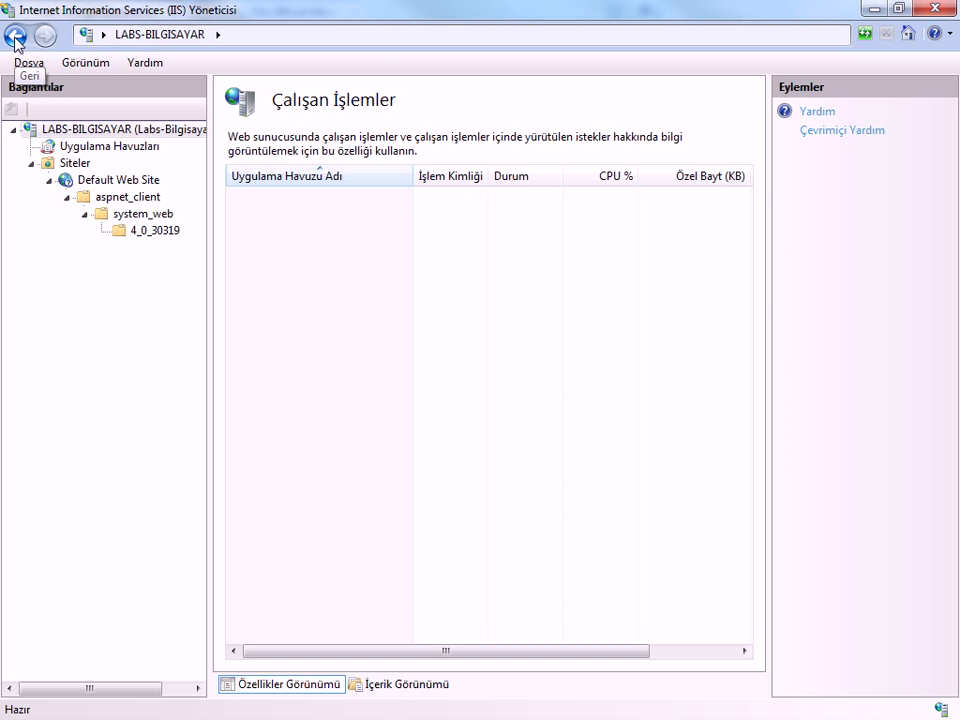
pyautogui.click(15, 38)
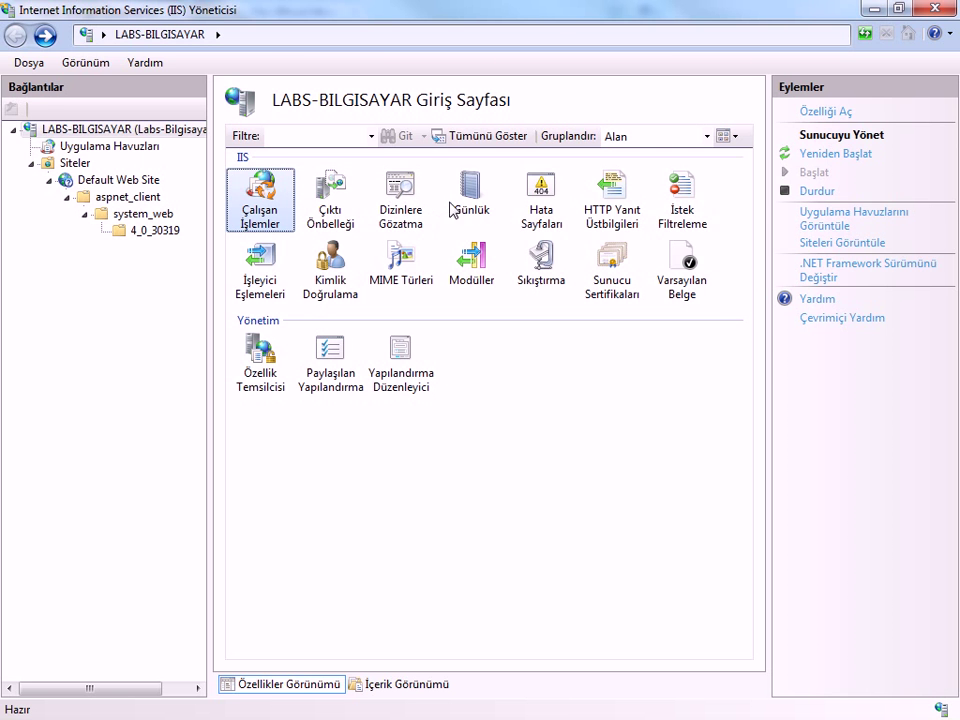
# View the server's Dizinlere Gözatma options and Günlük settings, returning to the server home page.
pyautogui.doubleClick(400, 217)
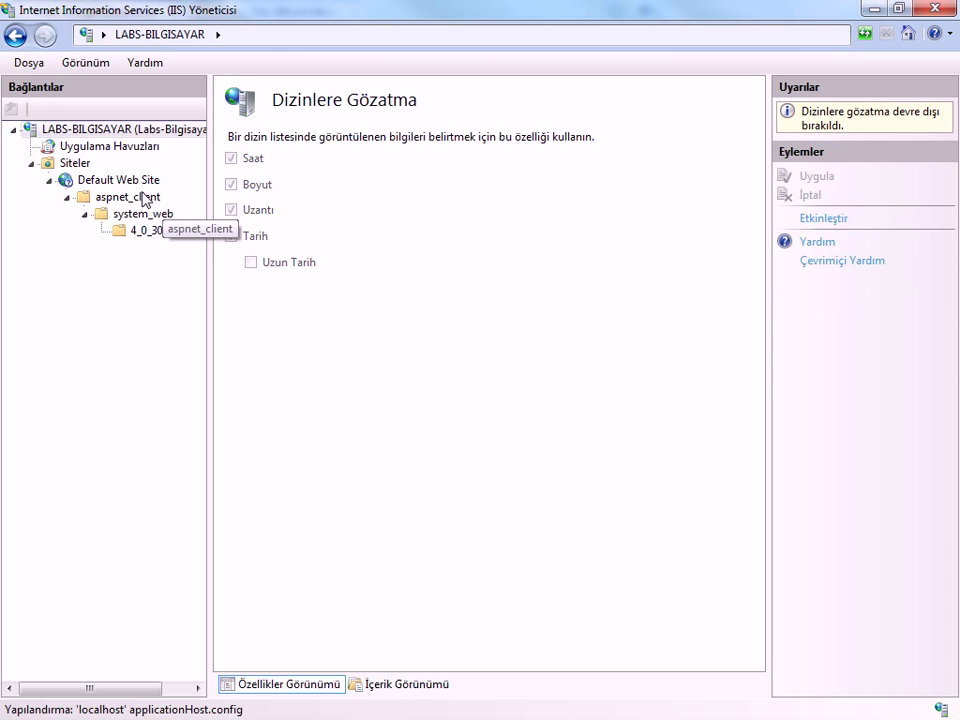
pyautogui.click(15, 38)
pyautogui.doubleClick(471, 190)
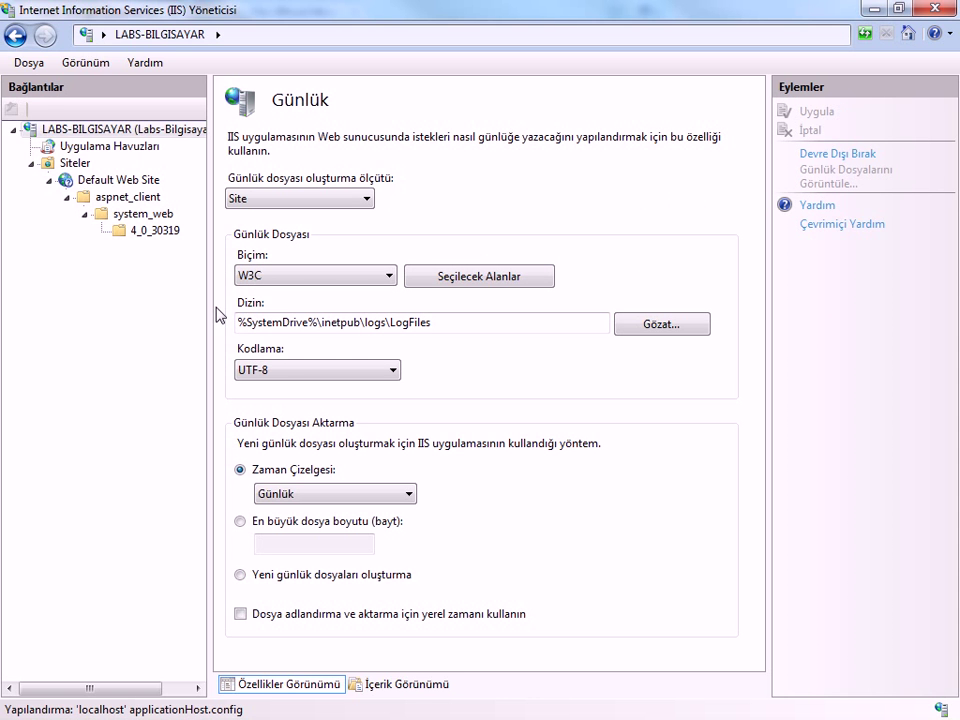
pyautogui.click(15, 38)
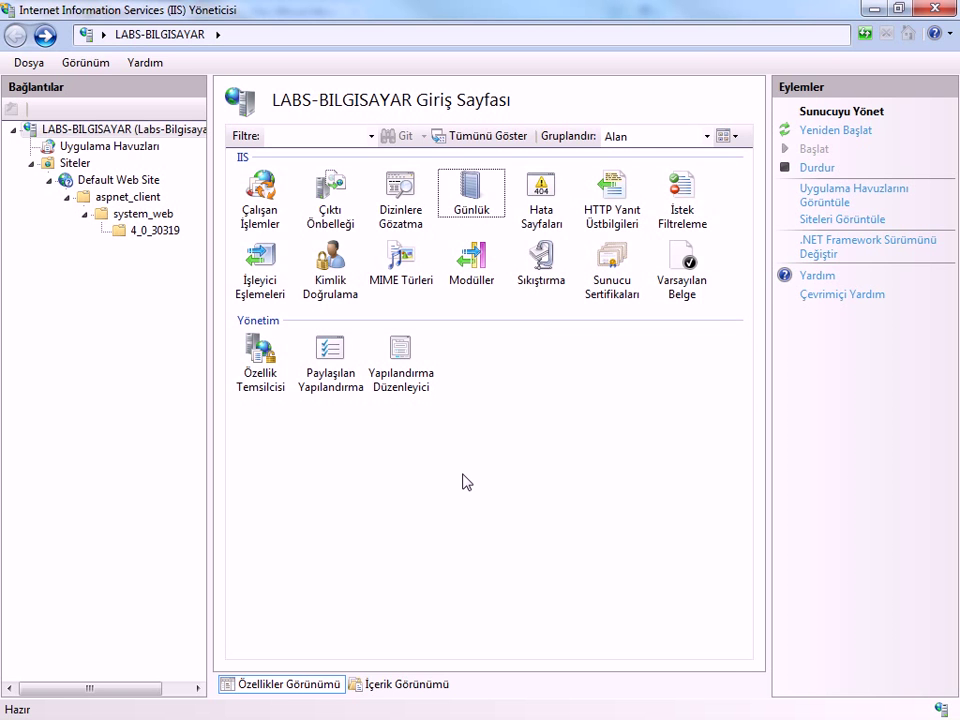
# Open the server's MIME Türleri feature and skim the first file extensions in its list.
pyautogui.click(403, 260)
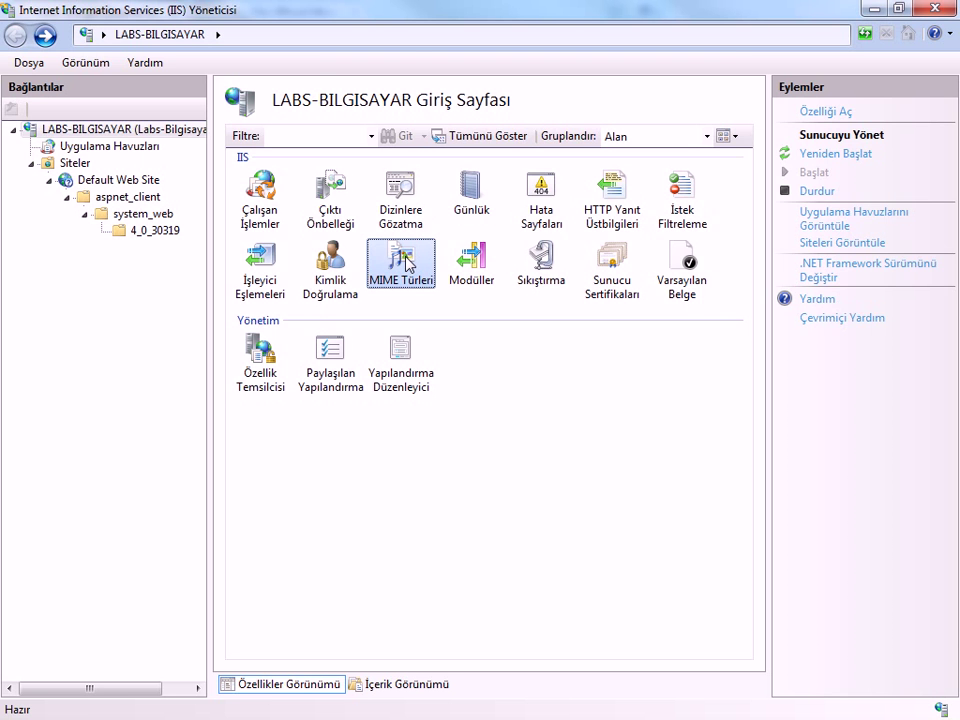
pyautogui.doubleClick(405, 265)
pyautogui.click(266, 256)
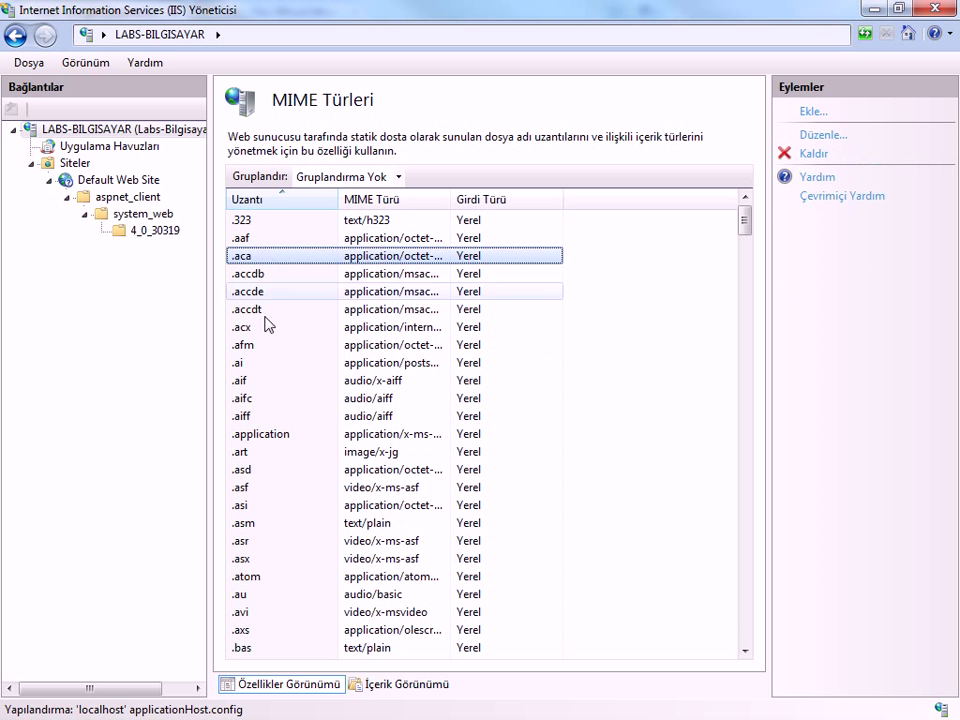
pyautogui.scroll(-9, 296, 432)
pyautogui.scroll(7, 300, 431)
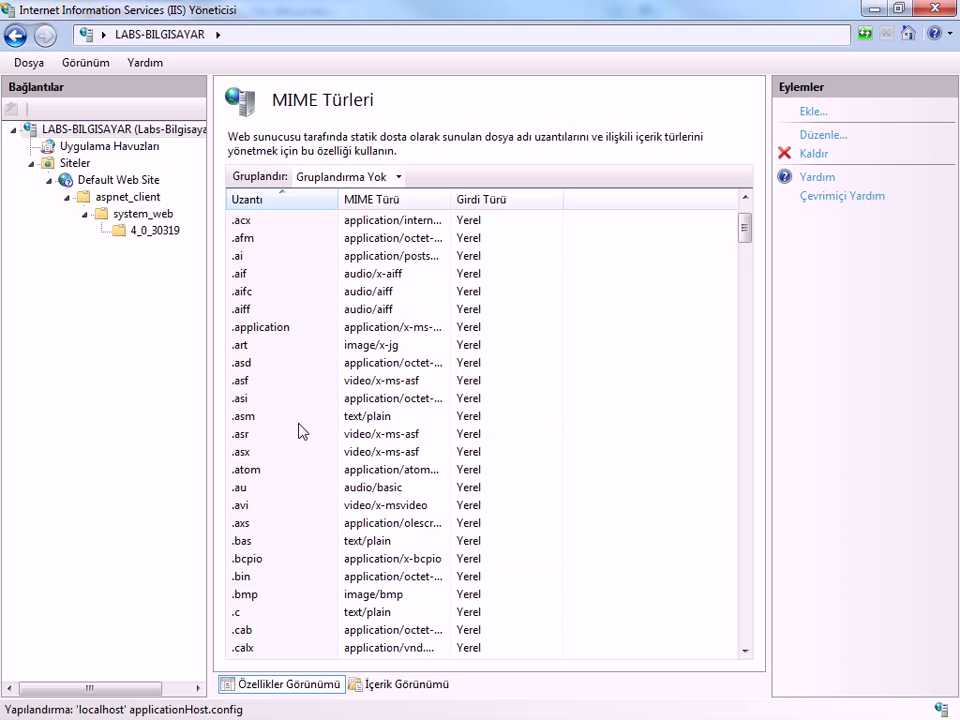
pyautogui.scroll(2, 300, 431)
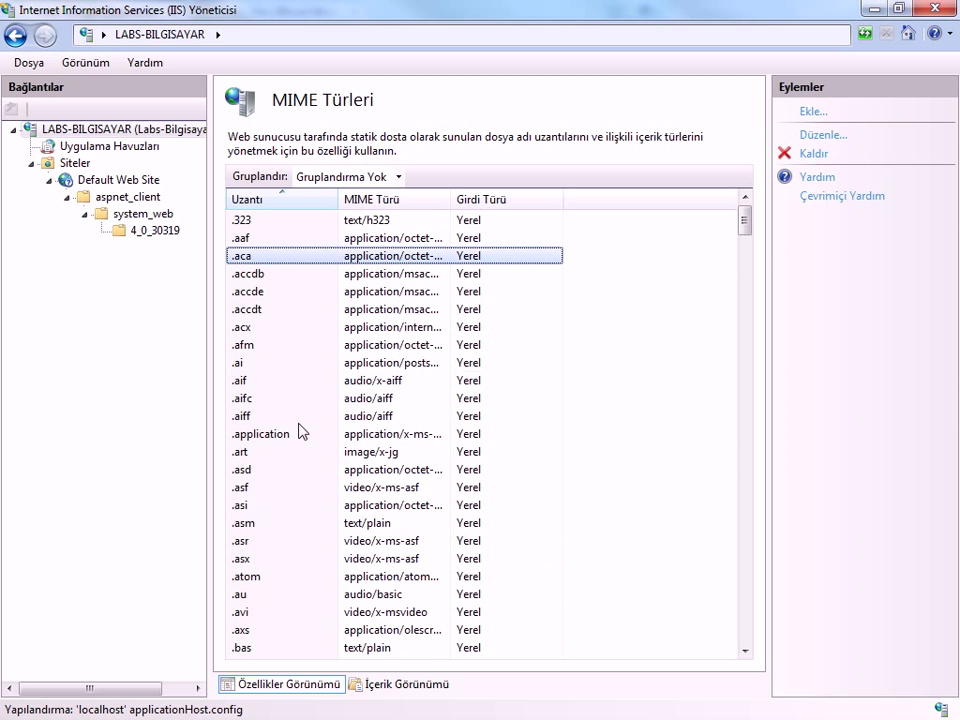
# Widen the MIME Türü column so the full type names show, and select the .bcpio entry.
pyautogui.click(270, 508)
pyautogui.scroll(-2, 272, 512)
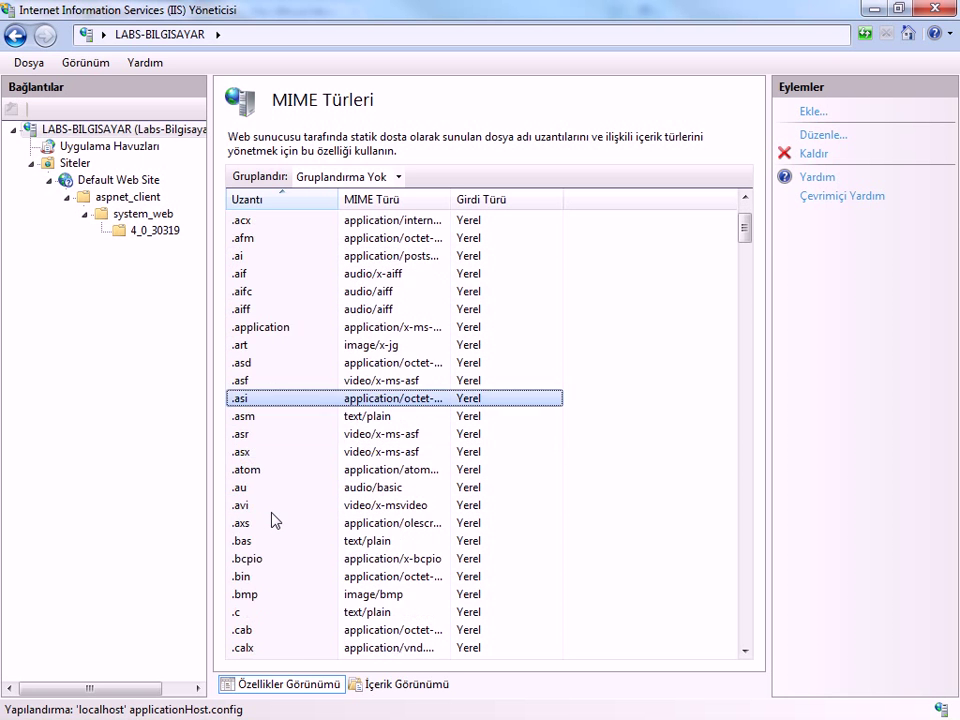
pyautogui.scroll(-1, 275, 520)
pyautogui.moveTo(451, 199); pyautogui.dragTo(512, 205)
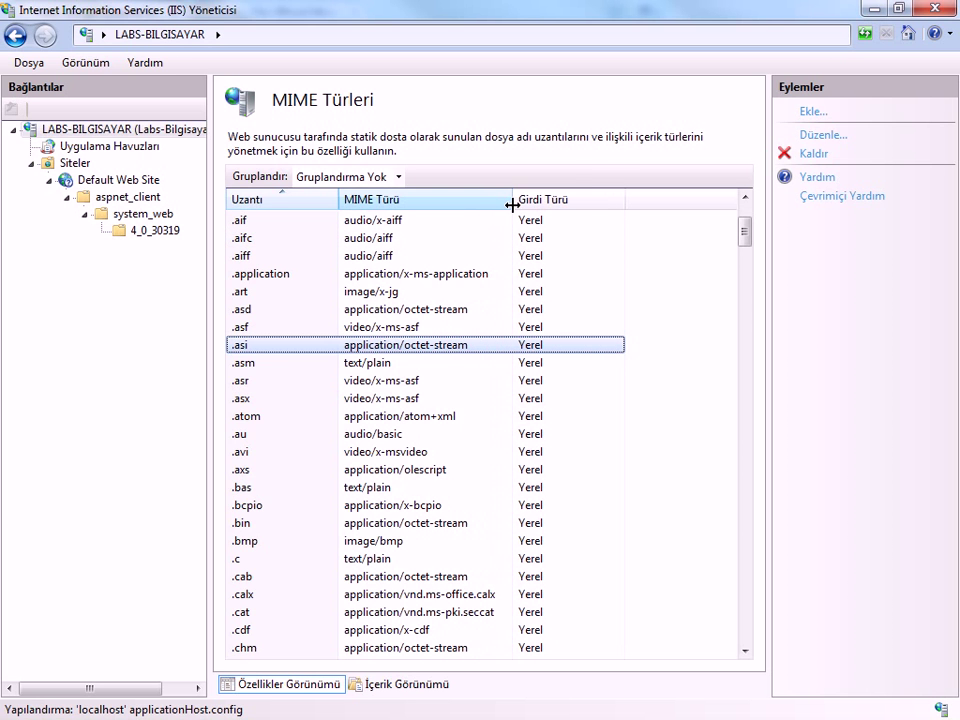
pyautogui.click(268, 507)
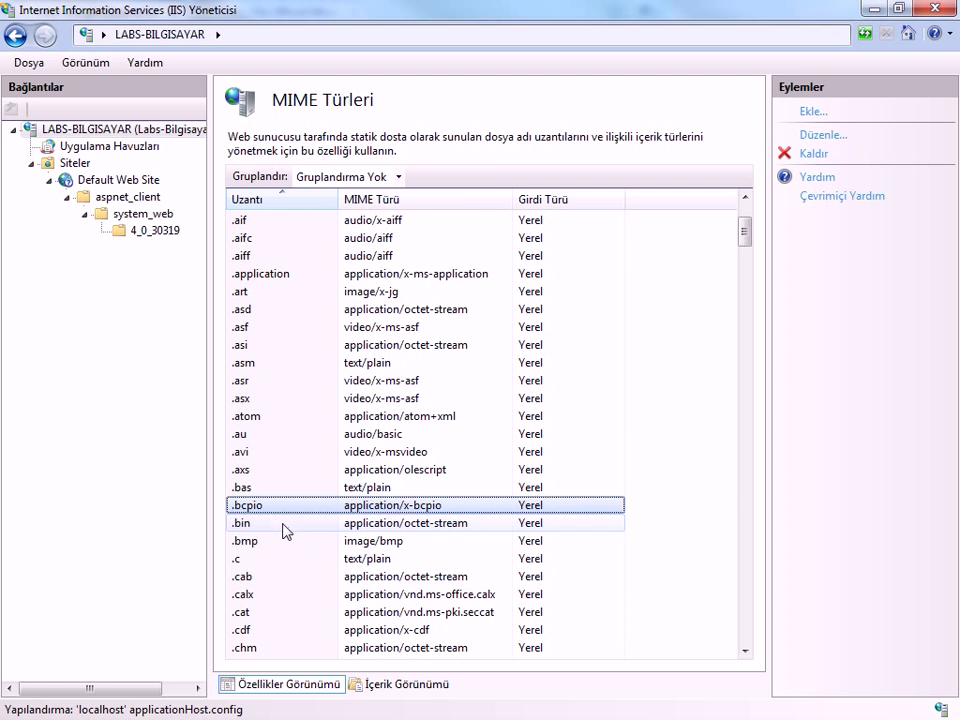
# Examine the MIME types of the .exe, .exe.config, .html, .htm and .iii extensions.
pyautogui.scroll(-10, 284, 525)
pyautogui.scroll(-7, 287, 527)
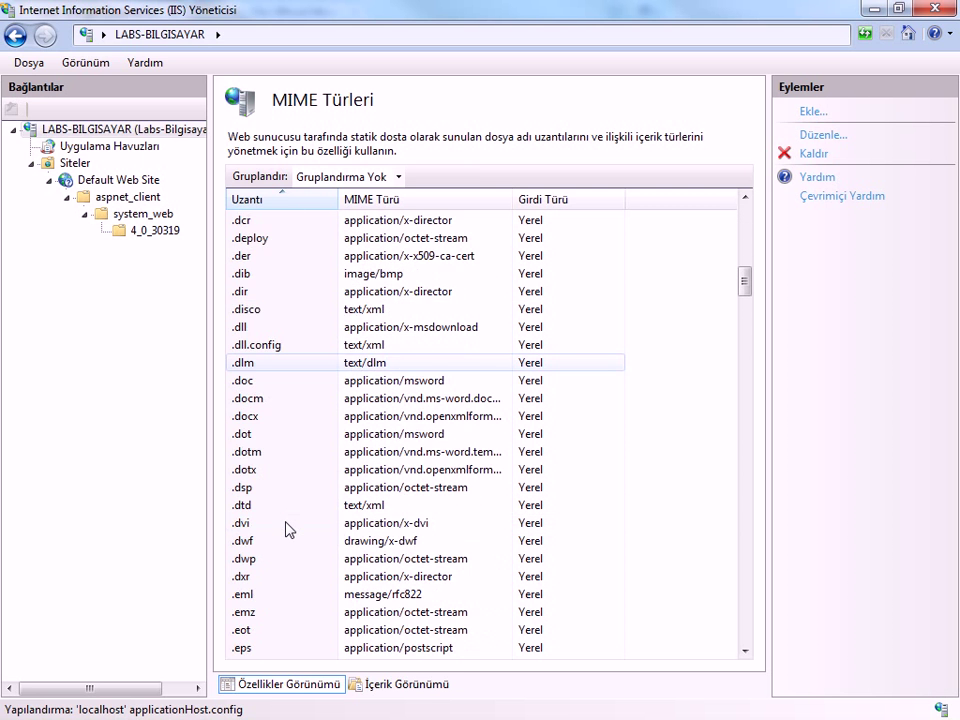
pyautogui.click(278, 493)
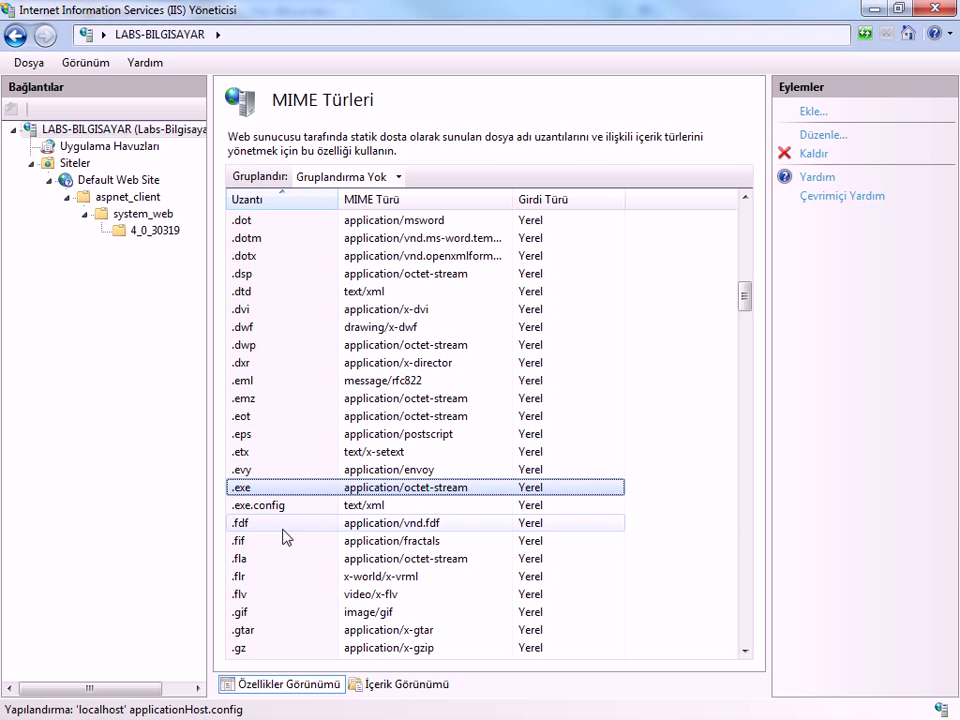
pyautogui.click(282, 509)
pyautogui.scroll(-9, 283, 518)
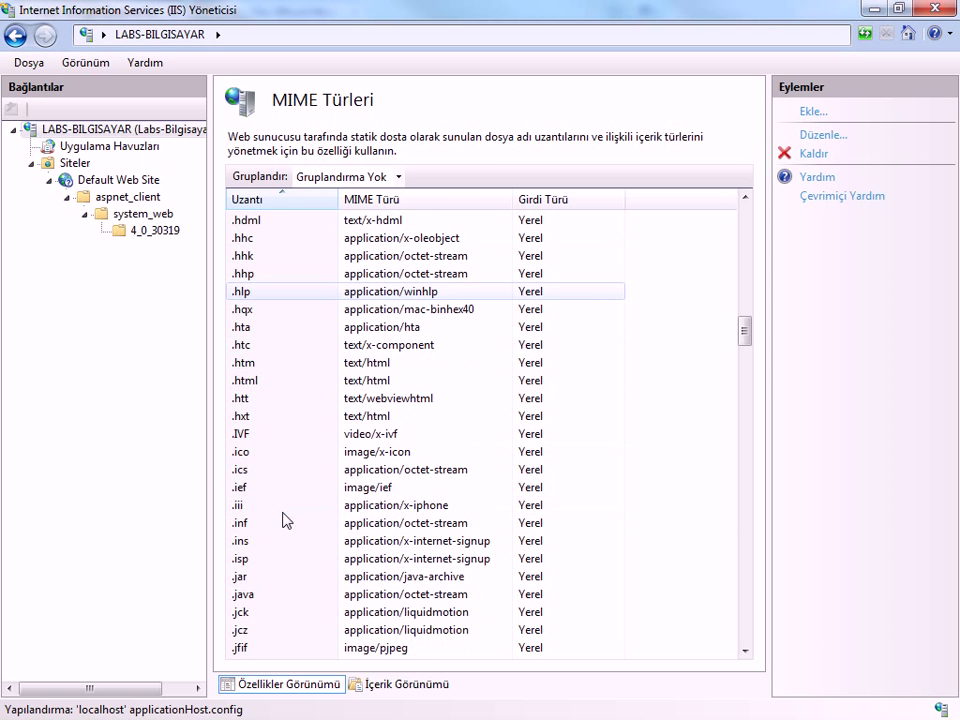
pyautogui.click(272, 382)
pyautogui.scroll(1, 272, 388)
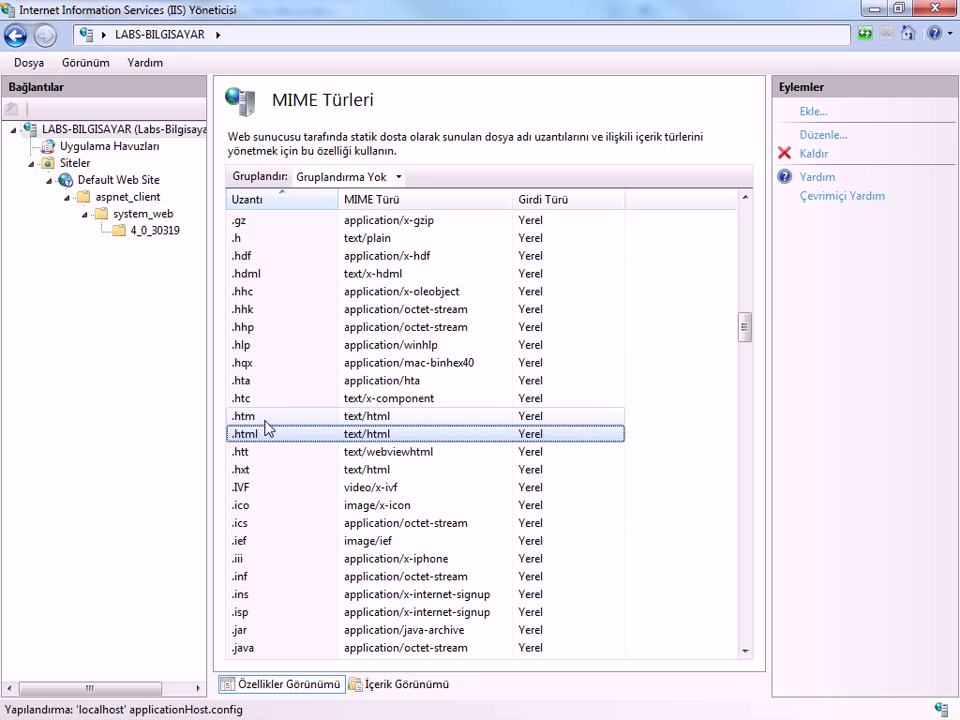
pyautogui.click(268, 424)
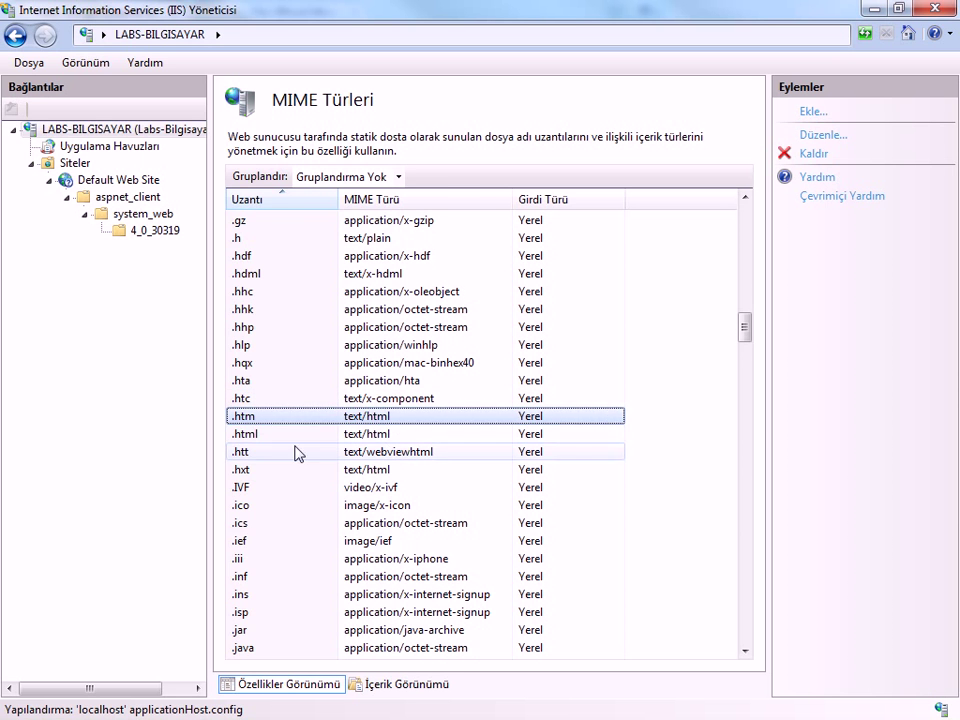
pyautogui.click(279, 565)
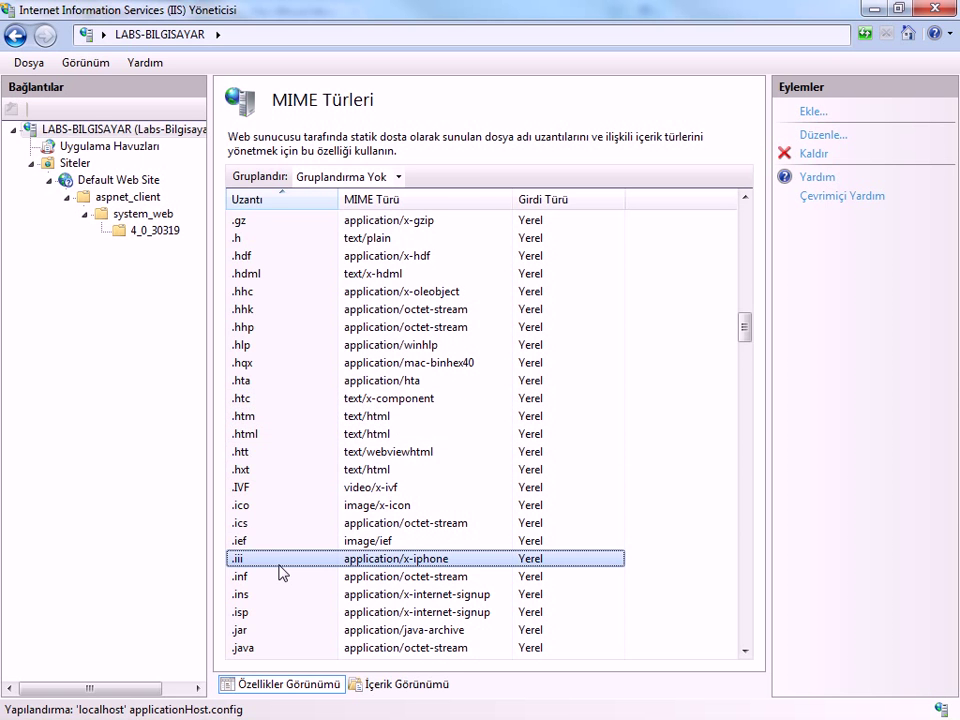
# Examine the audio and video extensions in the MIME list, selecting the .mpa entry.
pyautogui.scroll(-12, 279, 566)
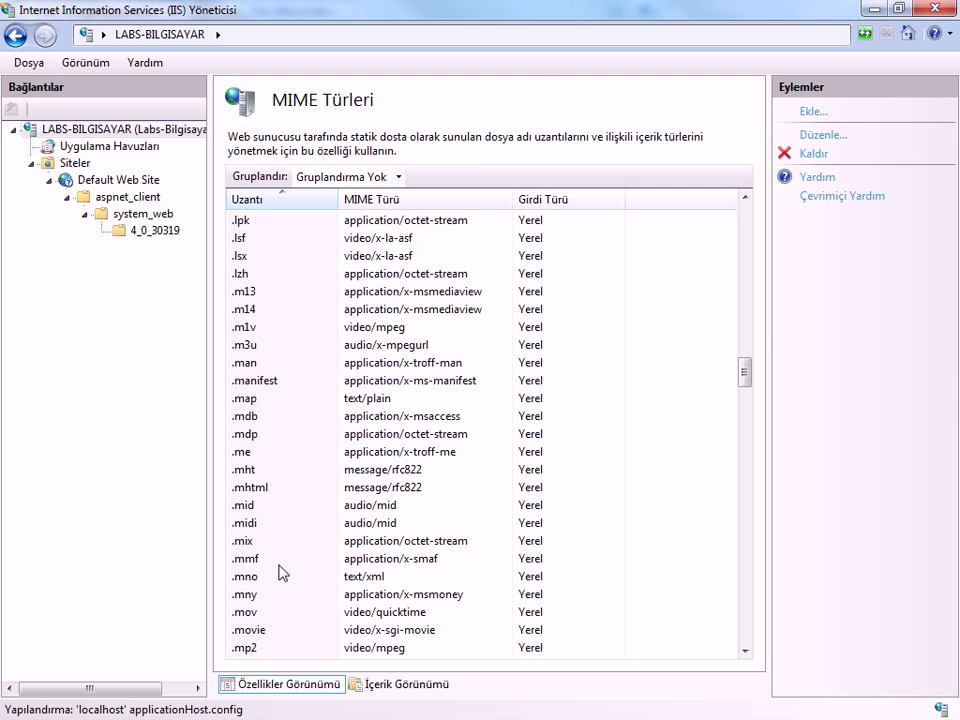
pyautogui.scroll(-3, 276, 560)
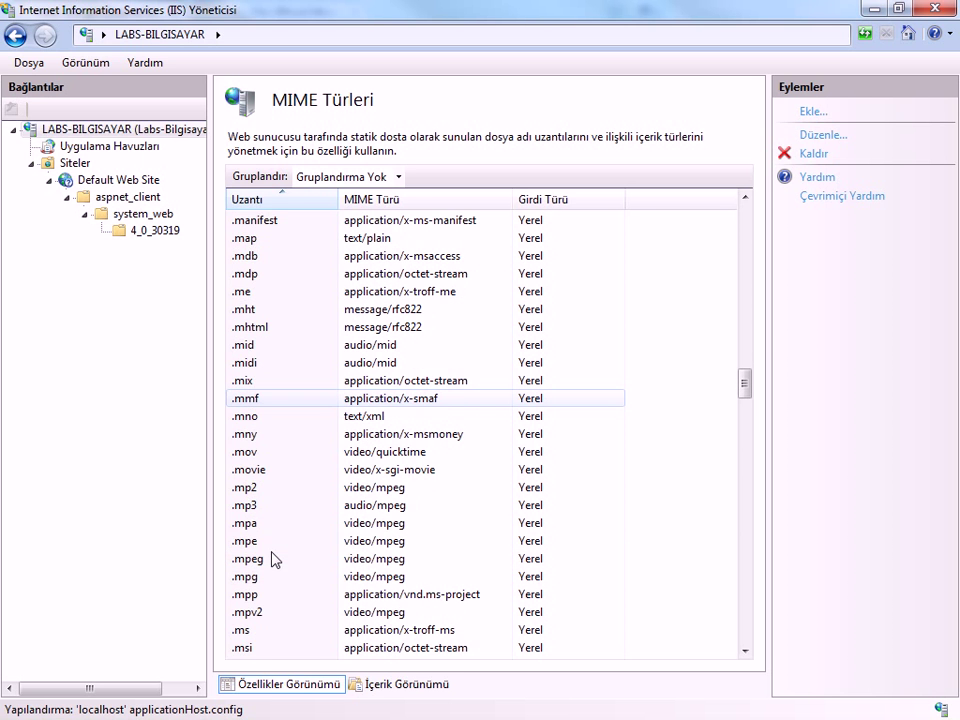
pyautogui.scroll(-3, 276, 560)
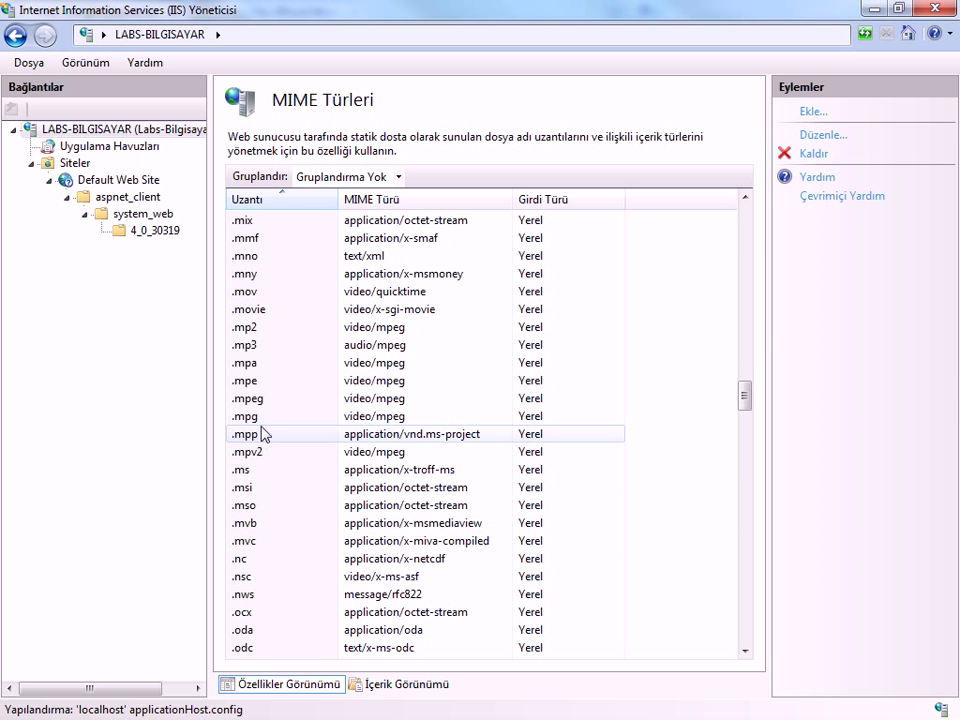
pyautogui.click(370, 365)
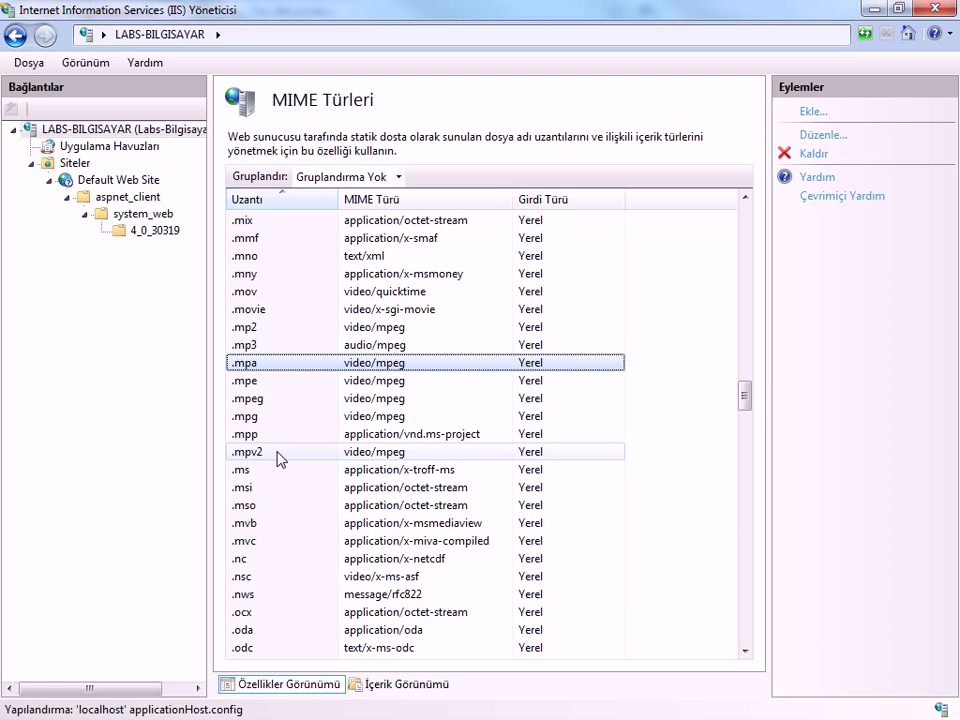
# Examine the MIME types of the .wsdl, .xaml, .xap, .xbap and .xbm extensions near the end of the list.
pyautogui.scroll(-7, 280, 458)
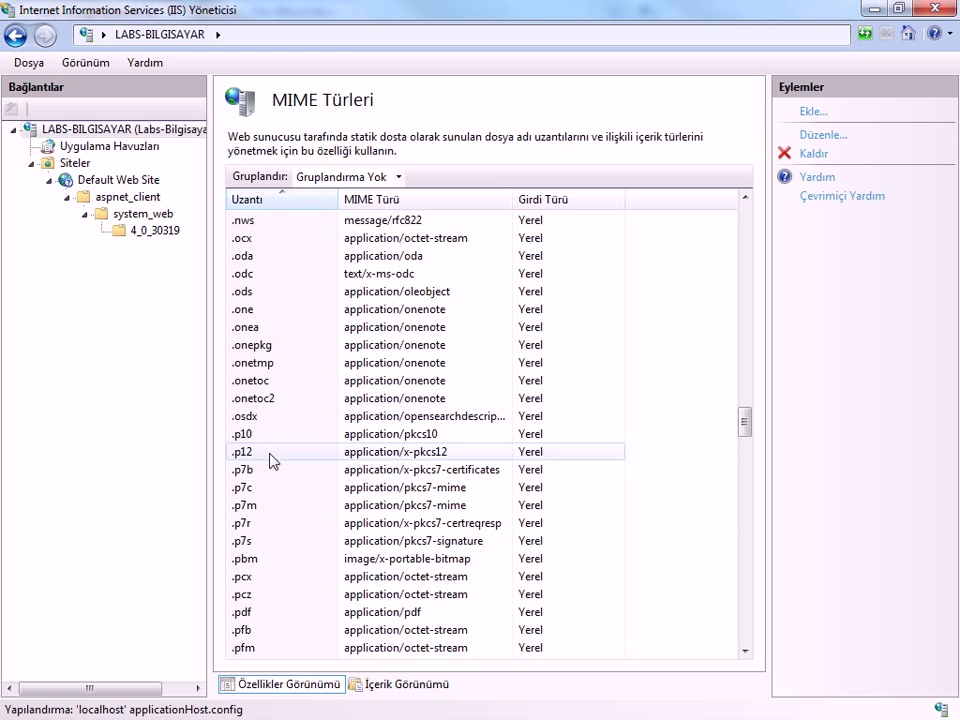
pyautogui.scroll(-6, 270, 458)
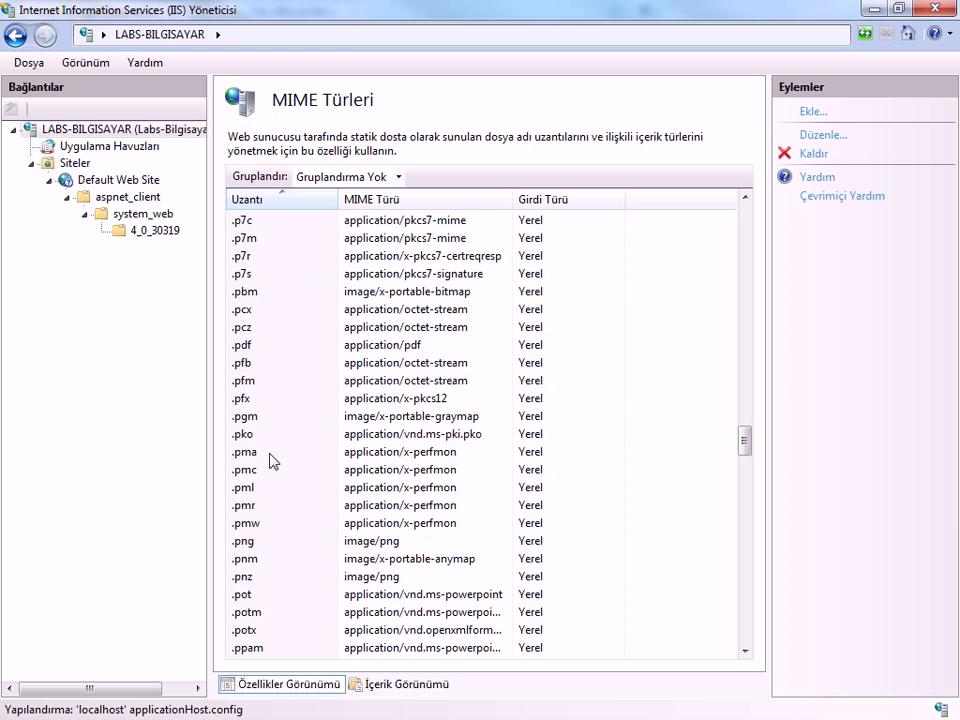
pyautogui.scroll(-11, 272, 459)
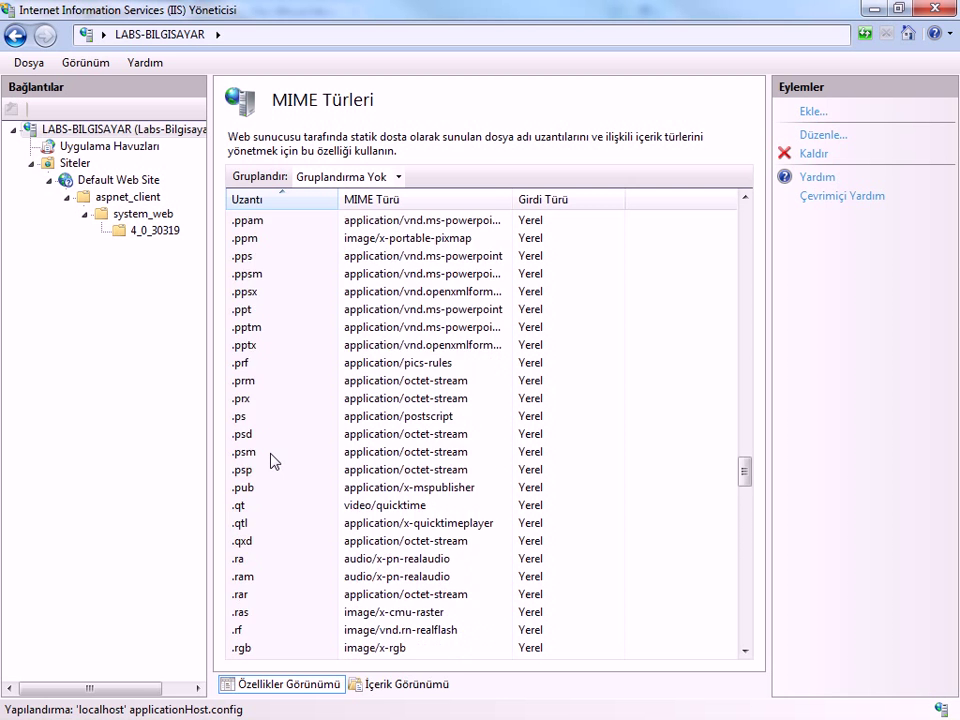
pyautogui.scroll(-16, 272, 459)
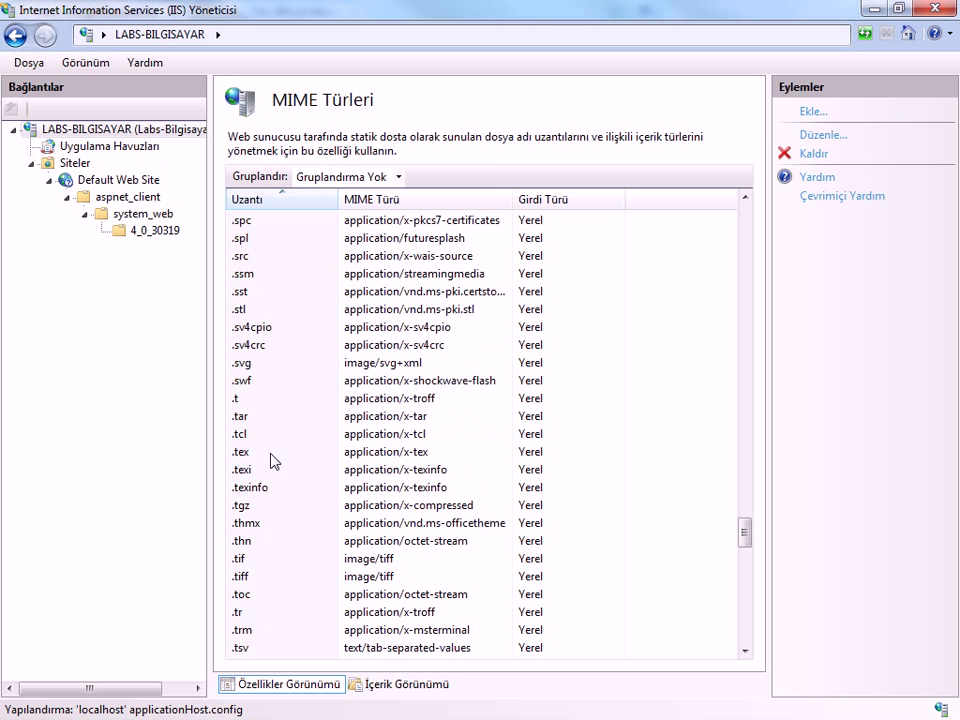
pyautogui.scroll(-14, 272, 460)
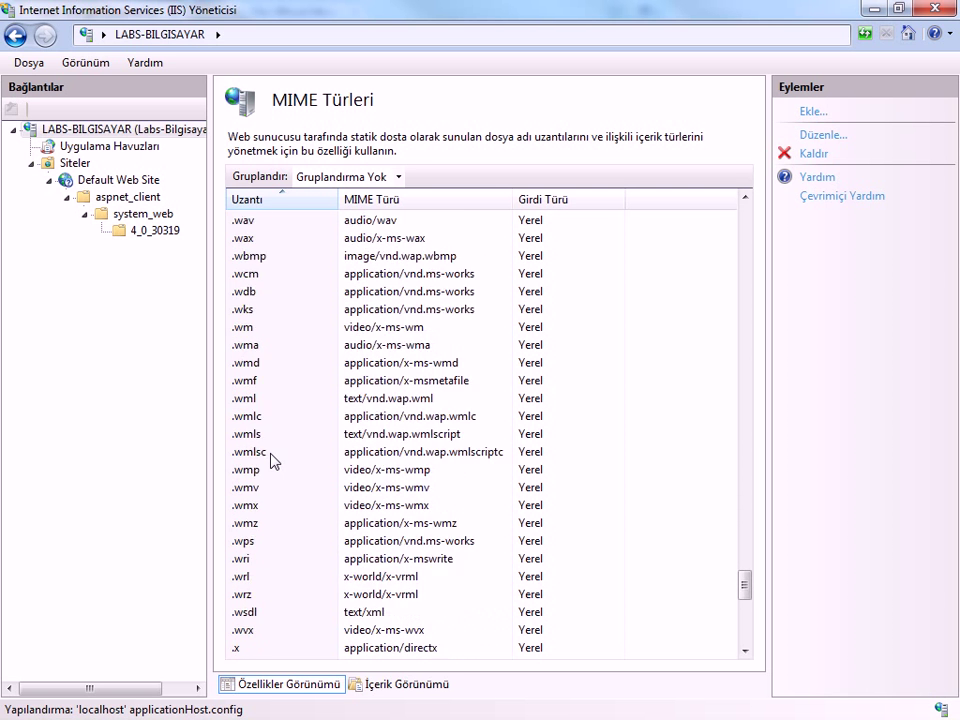
pyautogui.scroll(-1, 272, 460)
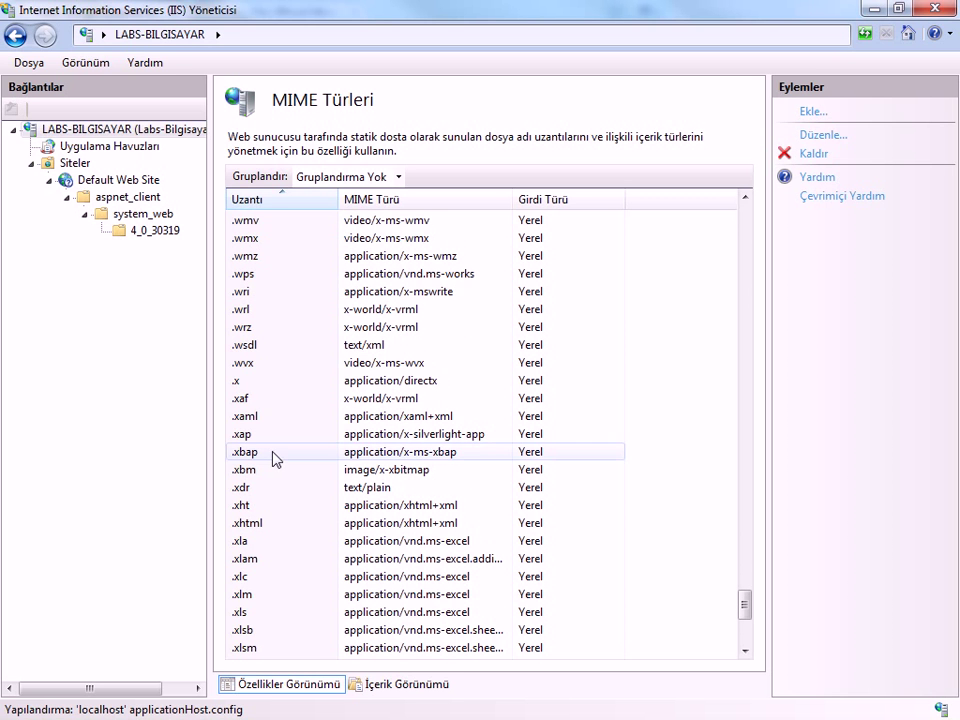
pyautogui.click(258, 347)
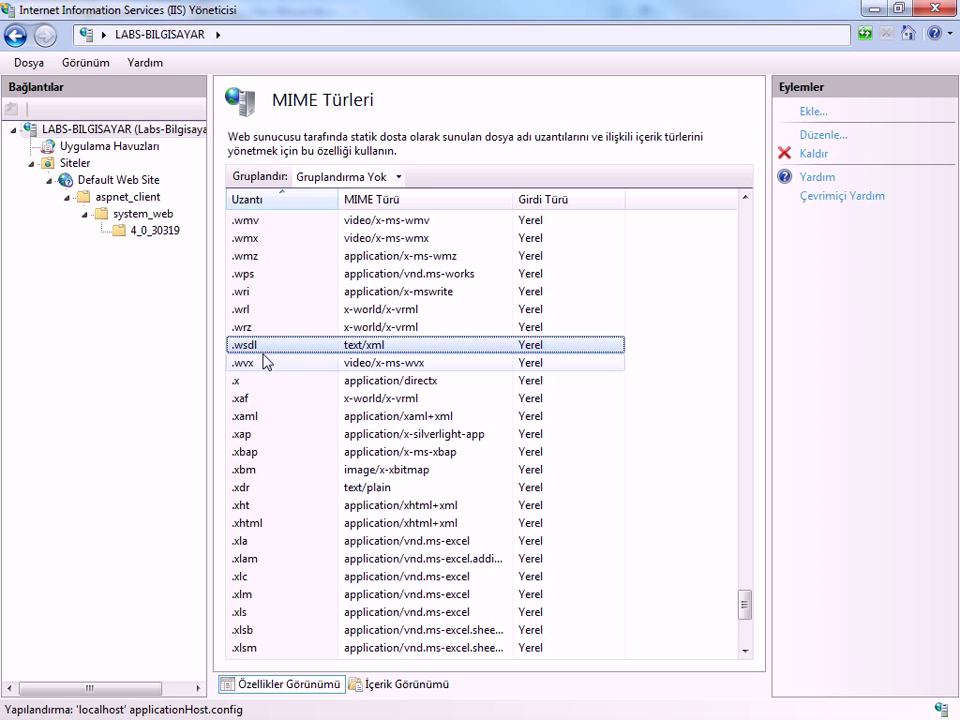
pyautogui.click(264, 418)
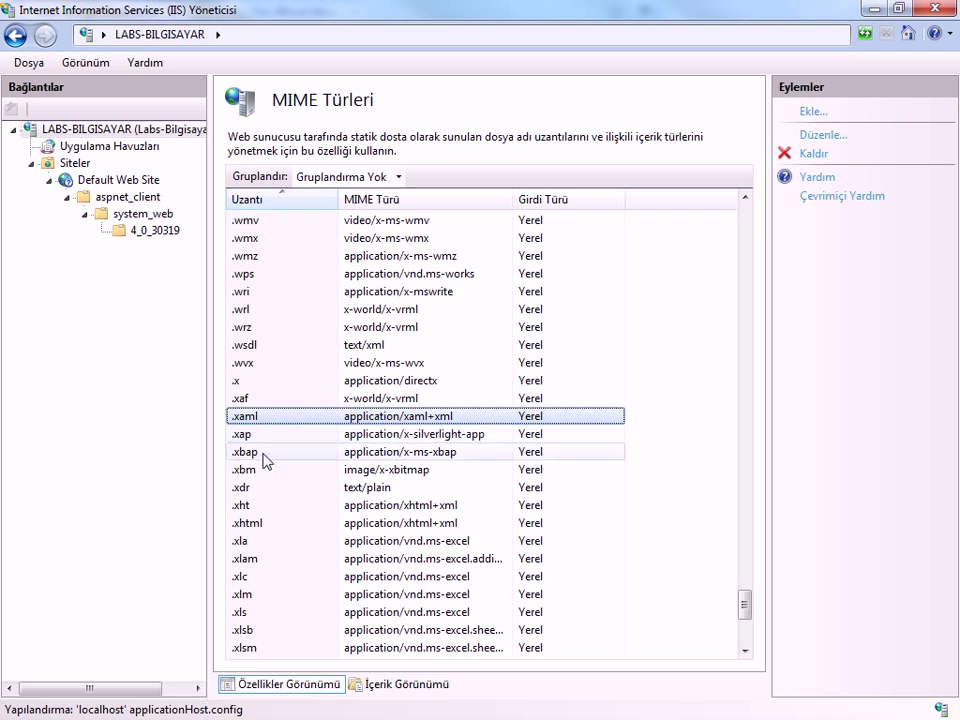
pyautogui.click(270, 440)
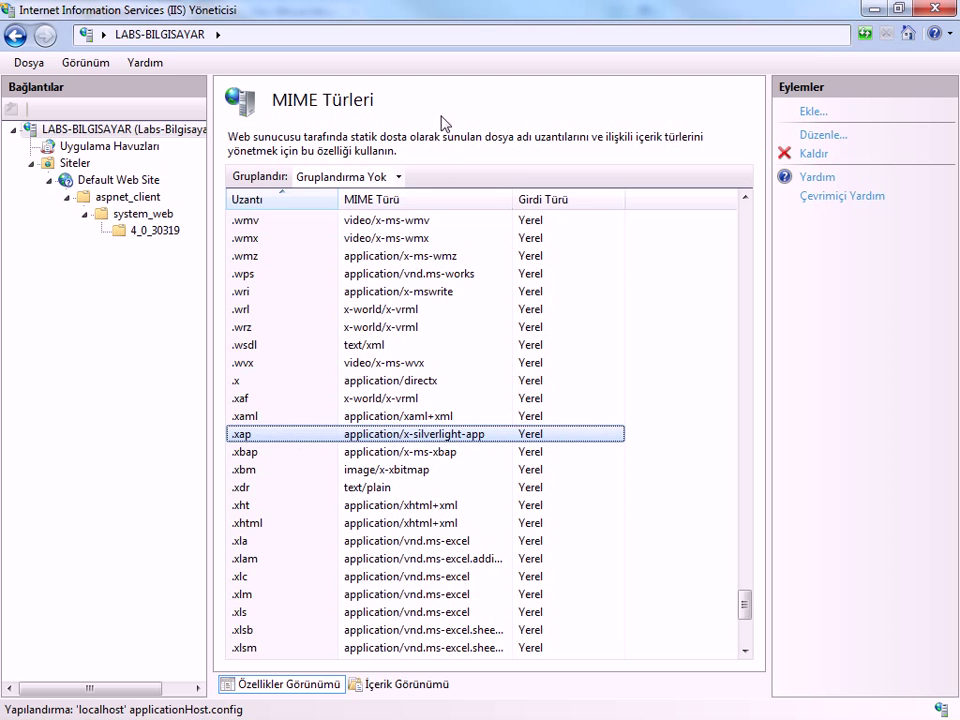
pyautogui.click(284, 455)
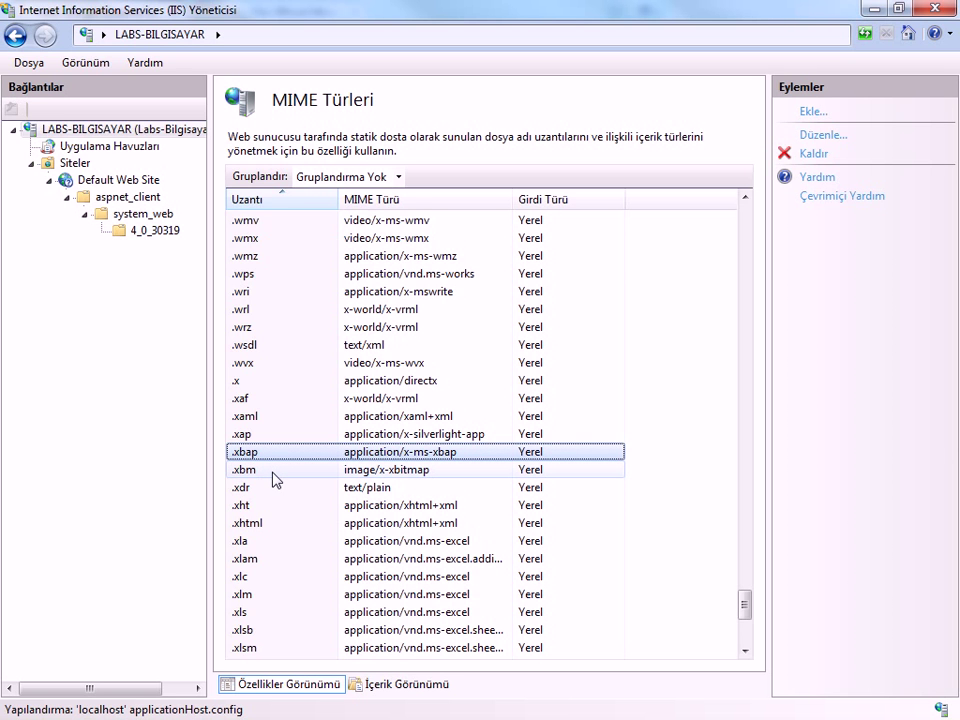
pyautogui.click(274, 474)
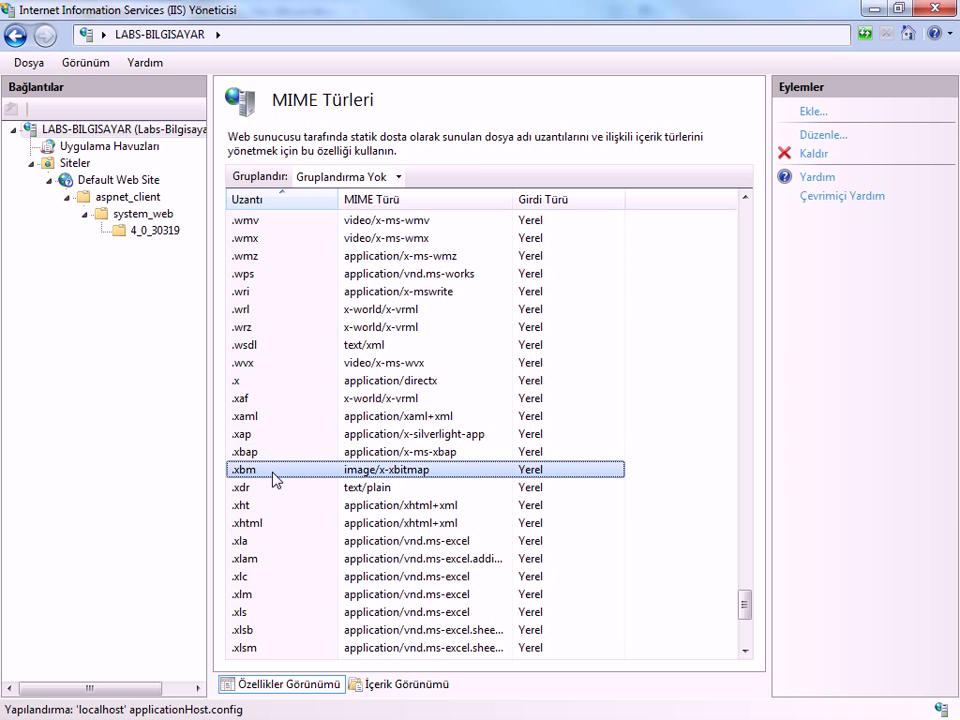
# Review the remaining MIME entries through .zip, and return to the start of the list.
pyautogui.scroll(-6, 274, 474)
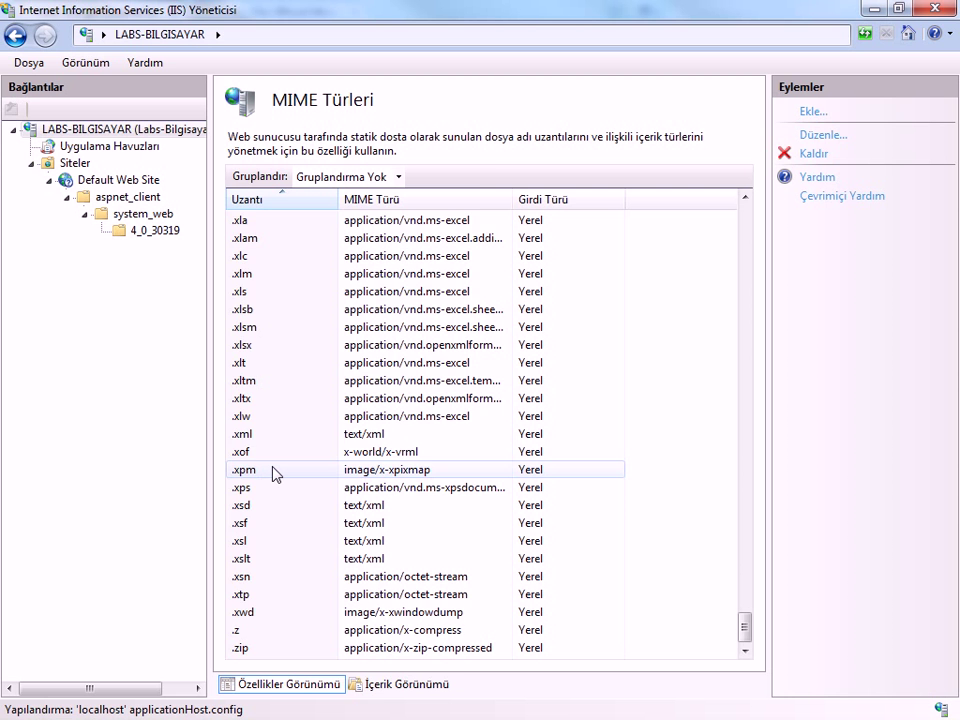
pyautogui.scroll(20, 274, 474)
pyautogui.scroll(20, 274, 474)
pyautogui.scroll(20, 274, 474)
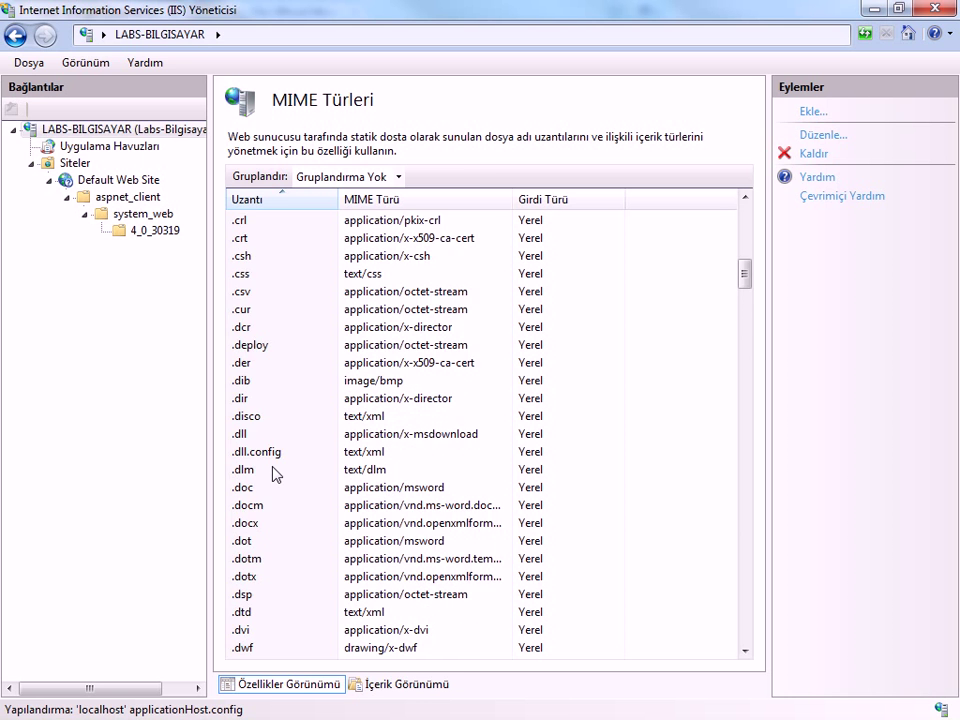
pyautogui.scroll(14, 274, 474)
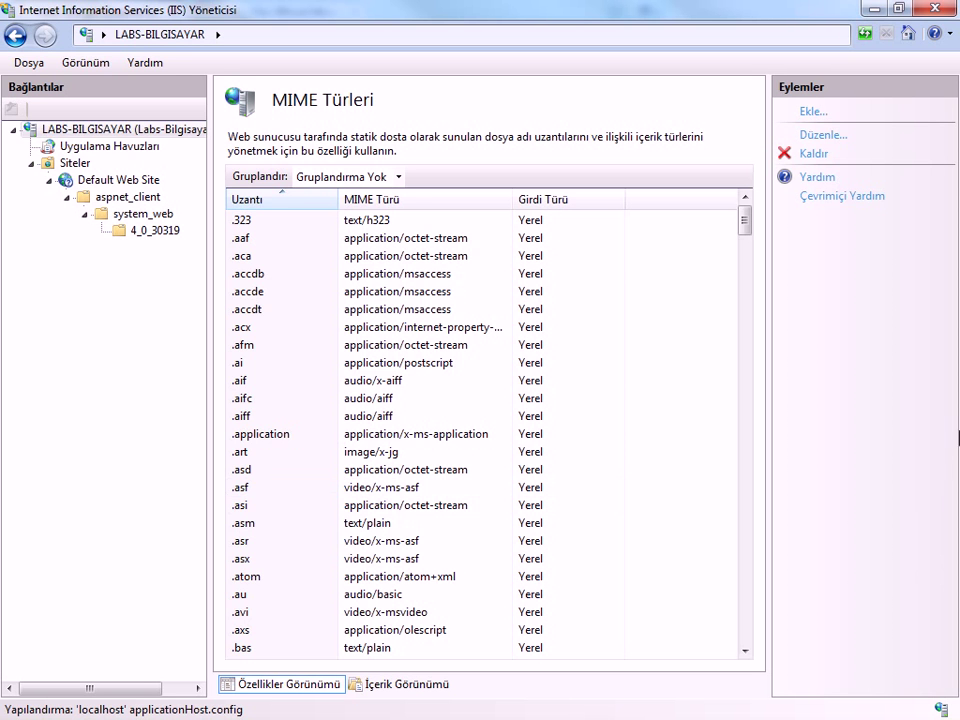
# Open the MIME Türü Ekle dialog, review its Dosya Adı Uzantısı and MIME Türü fields, and cancel it.
pyautogui.click(842, 110)
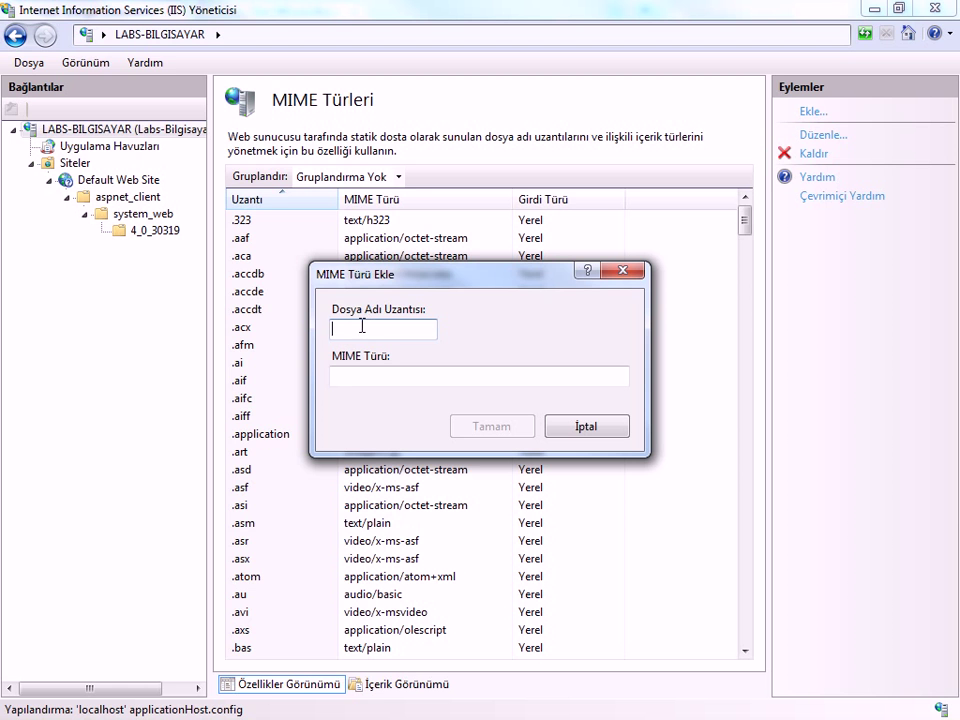
pyautogui.click(360, 377)
pyautogui.moveTo(375, 279); pyautogui.dragTo(364, 352)
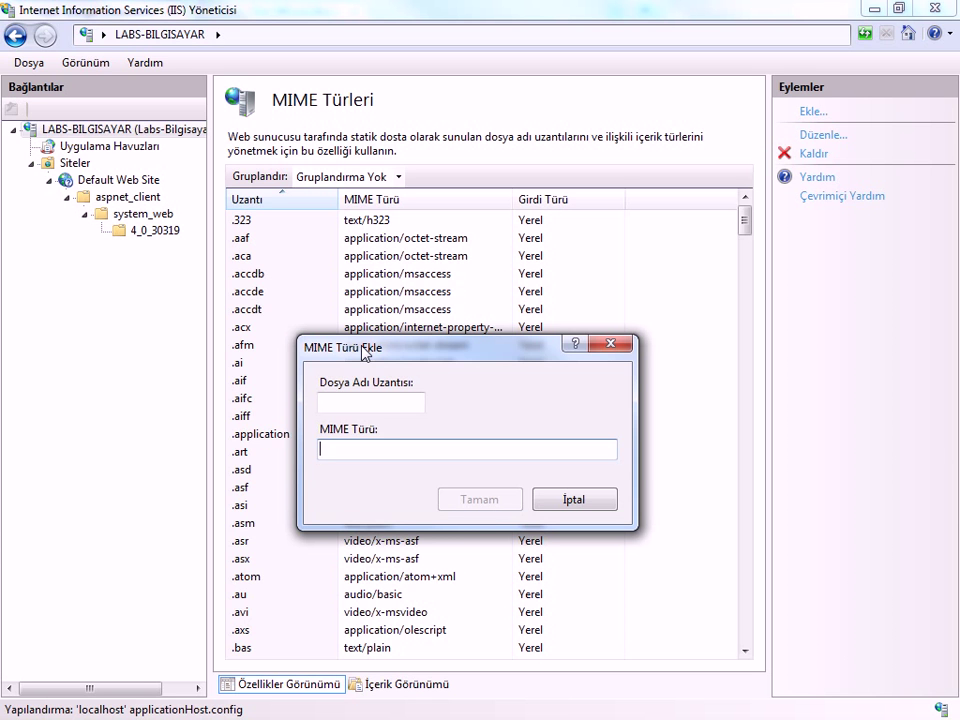
pyautogui.click(410, 404)
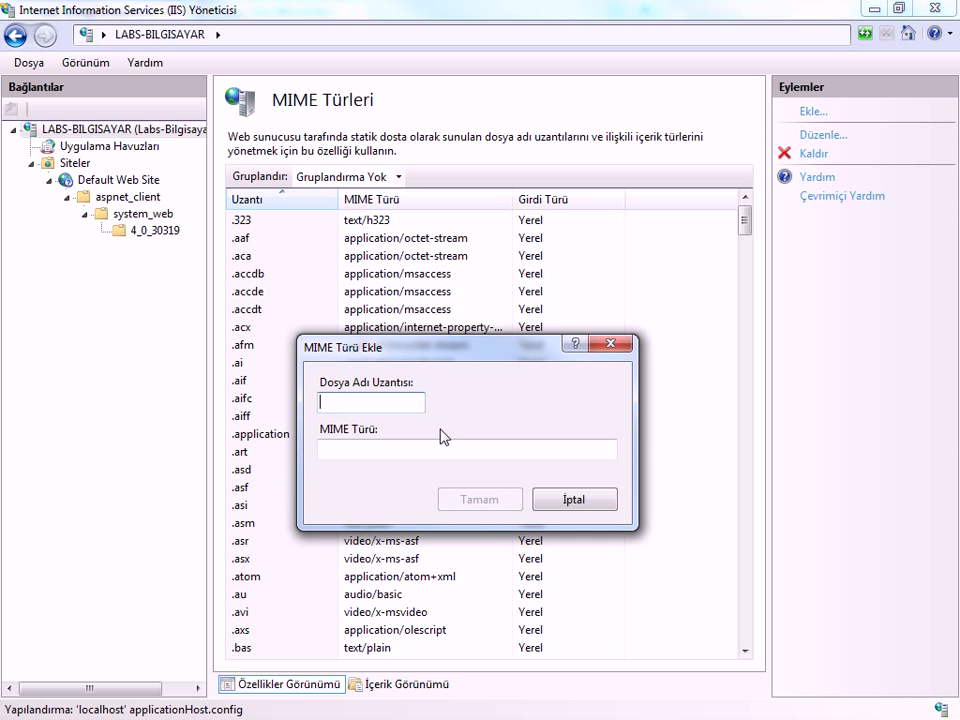
pyautogui.click(583, 512)
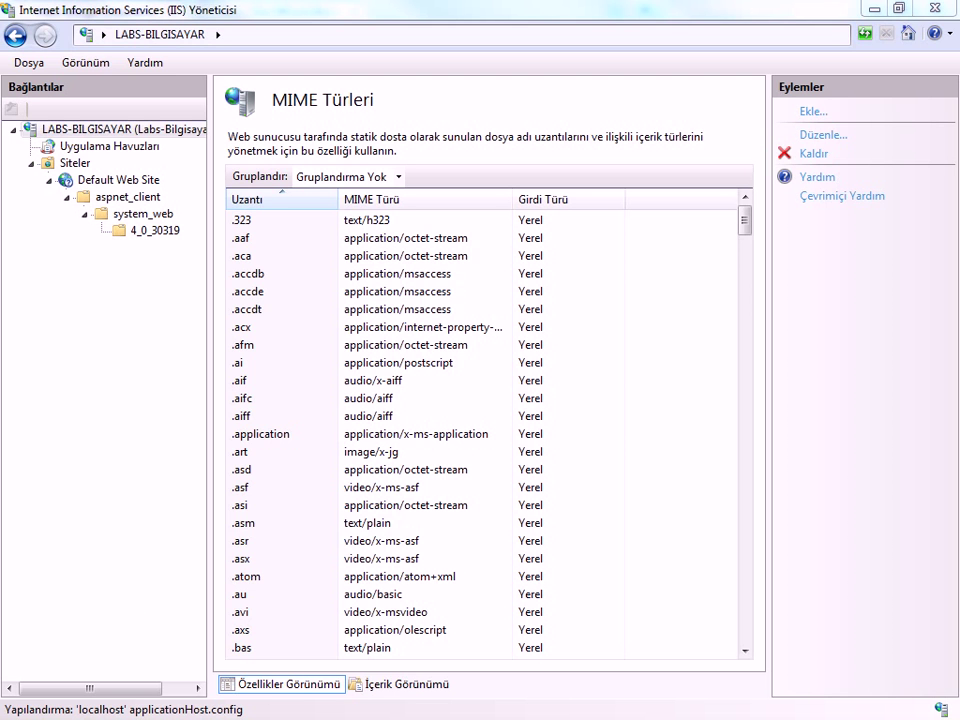
# Open the server's Modüller feature from the home page, review its module list, and go back.
pyautogui.click(426, 365)
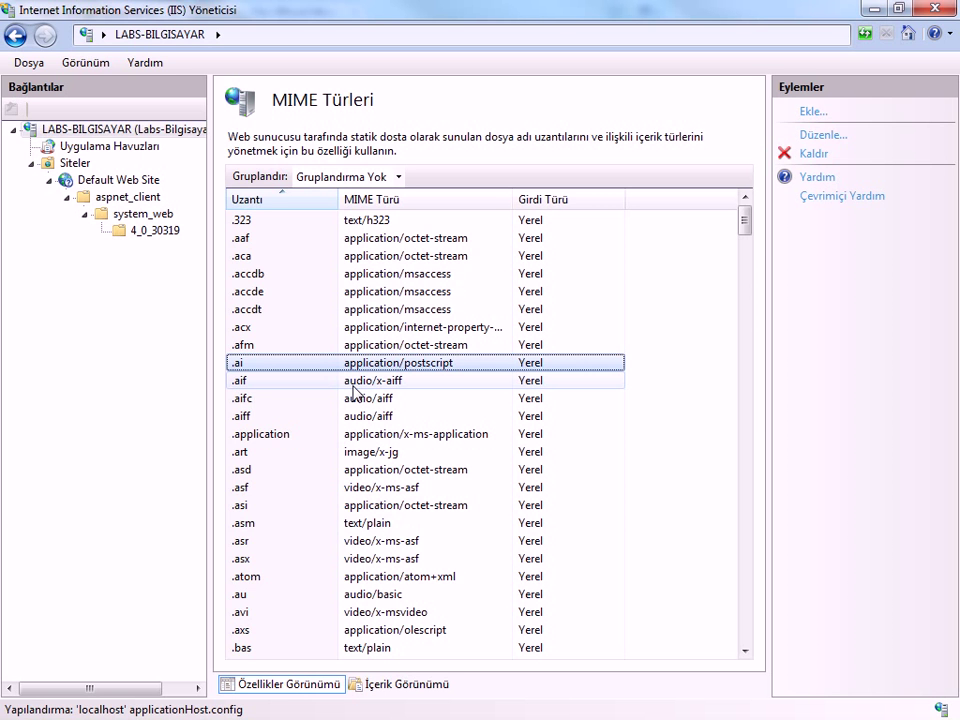
pyautogui.click(381, 328)
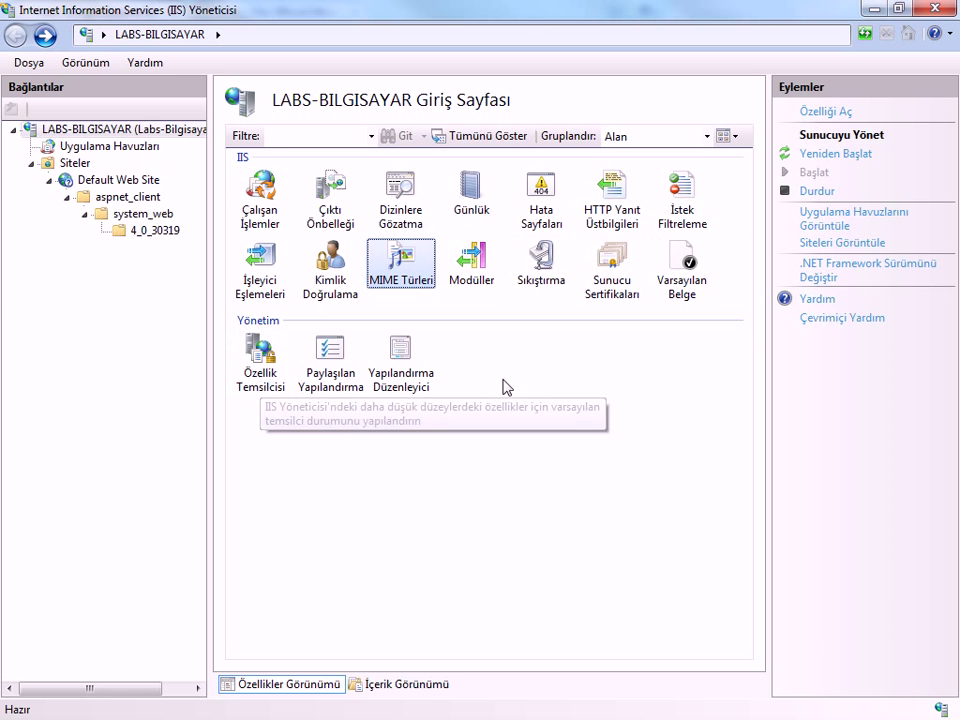
pyautogui.click(487, 260)
pyautogui.doubleClick(487, 260)
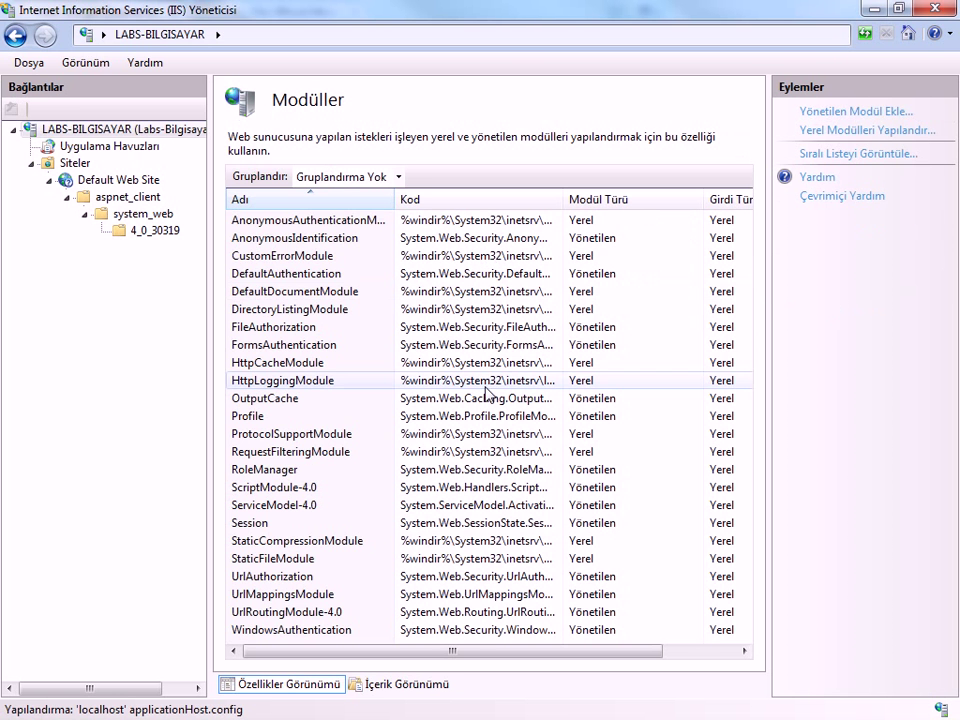
pyautogui.click(15, 37)
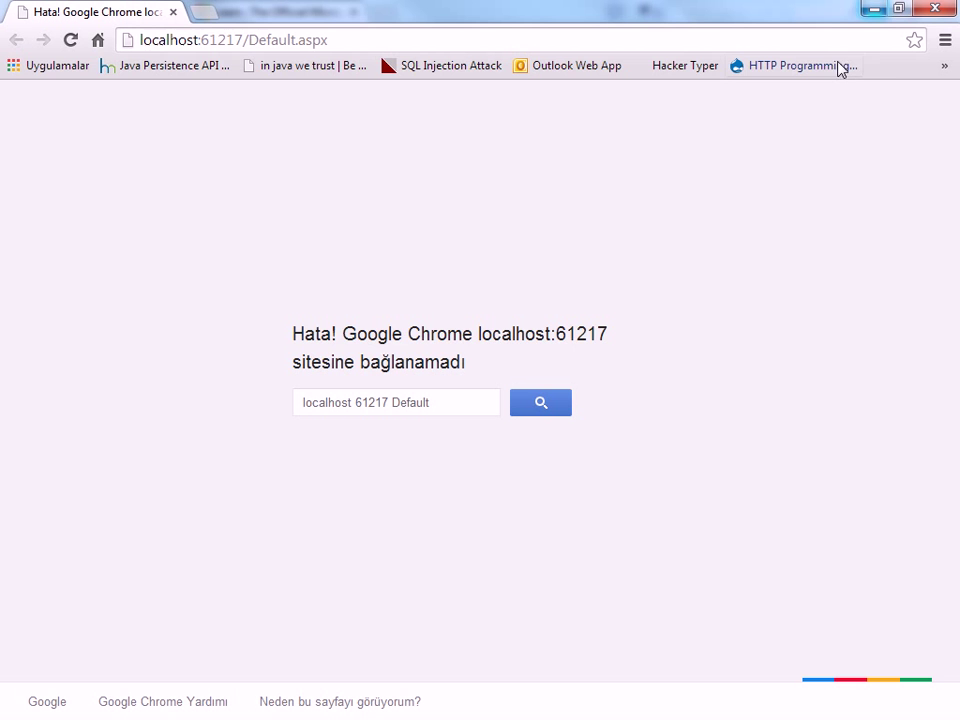
pyautogui.click(861, 40)
pyautogui.press('Return')
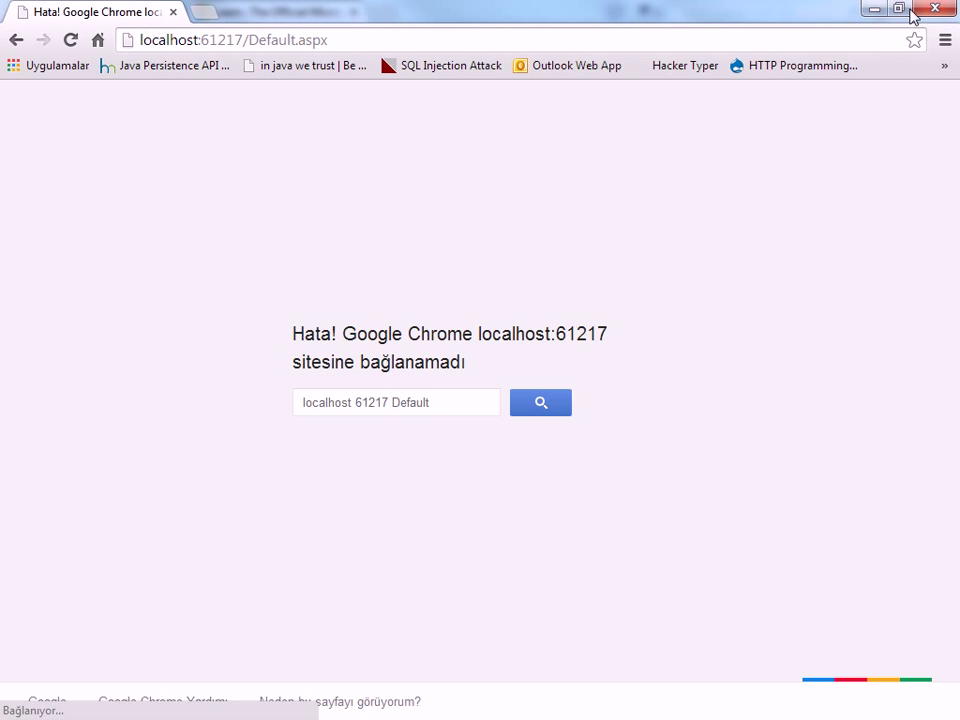
pyautogui.click(912, 12)
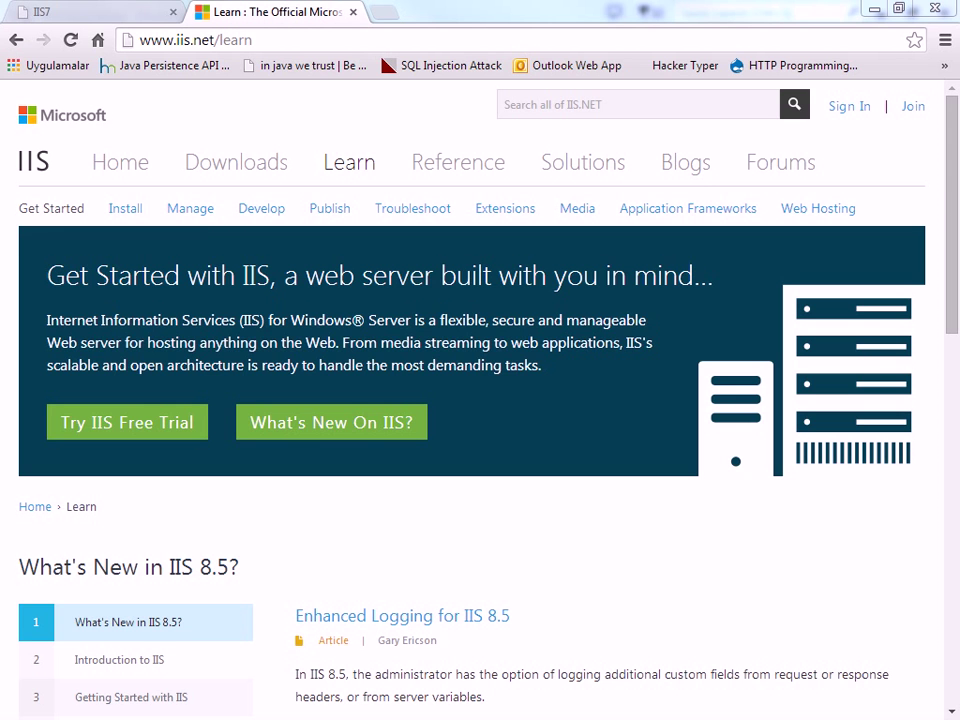
pyautogui.click(352, 12)
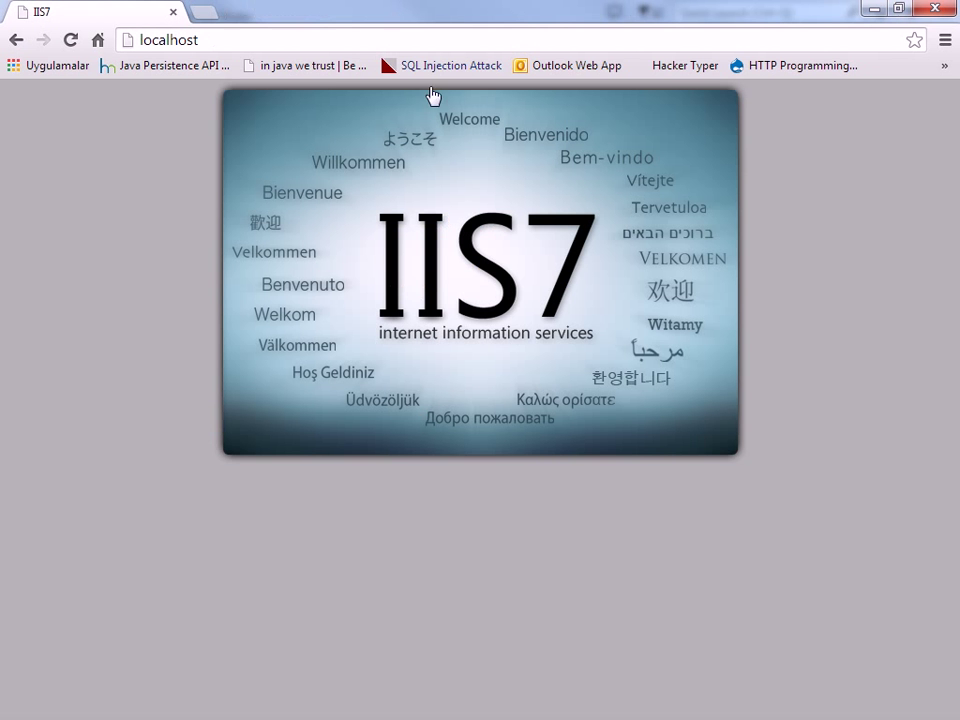
pyautogui.click(933, 9)
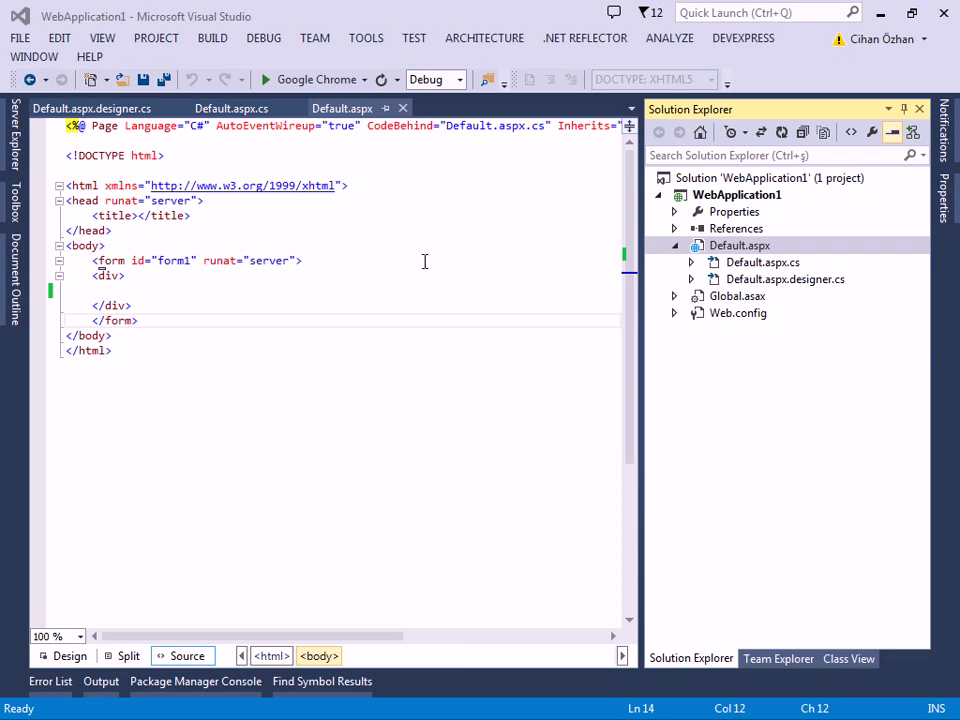
# Put the cursor on the empty line inside the div of Default.aspx and save the file.
pyautogui.click(372, 276)
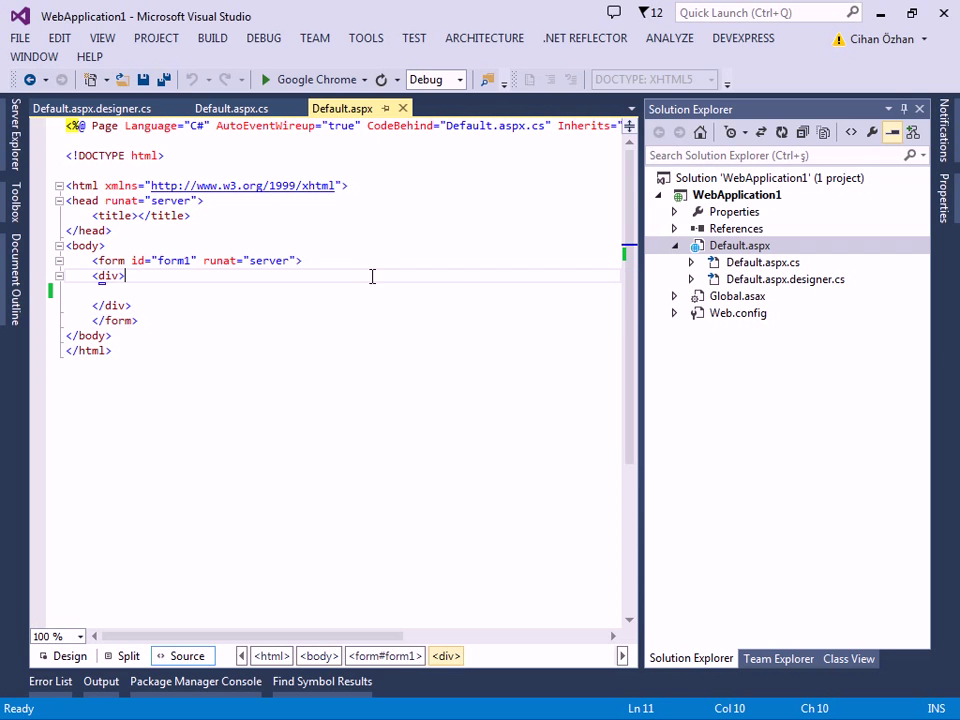
pyautogui.click(136, 304)
pyautogui.click(210, 292)
pyautogui.hotkey('ctrl', 's')
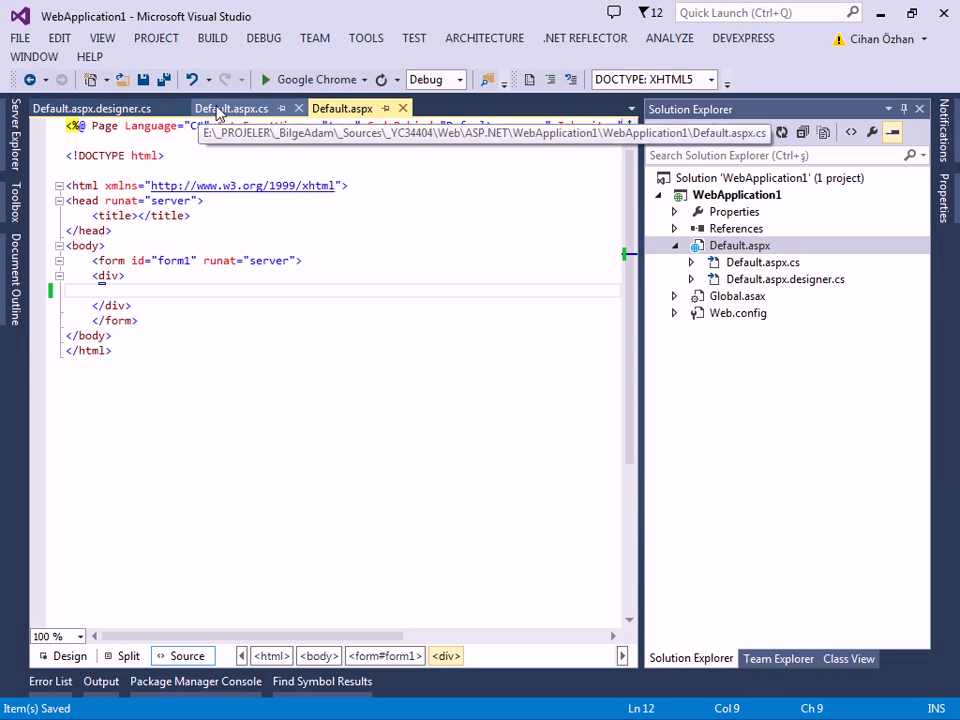
# Close the Default.aspx.designer.cs and Default.aspx.cs files, keeping only Default.aspx open.
pyautogui.click(180, 109)
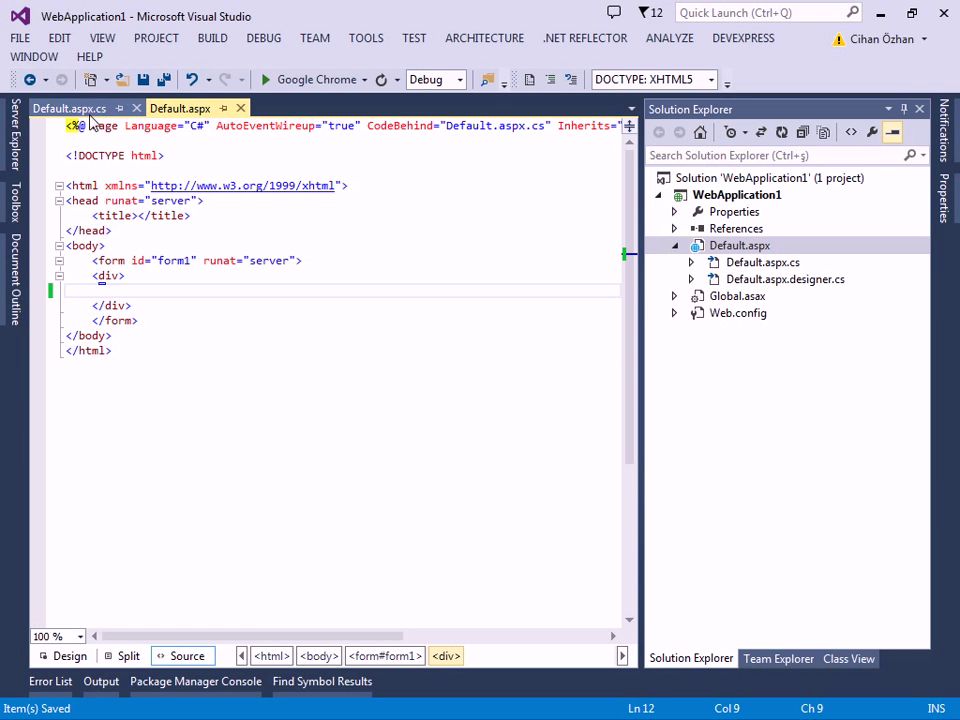
pyautogui.click(92, 108)
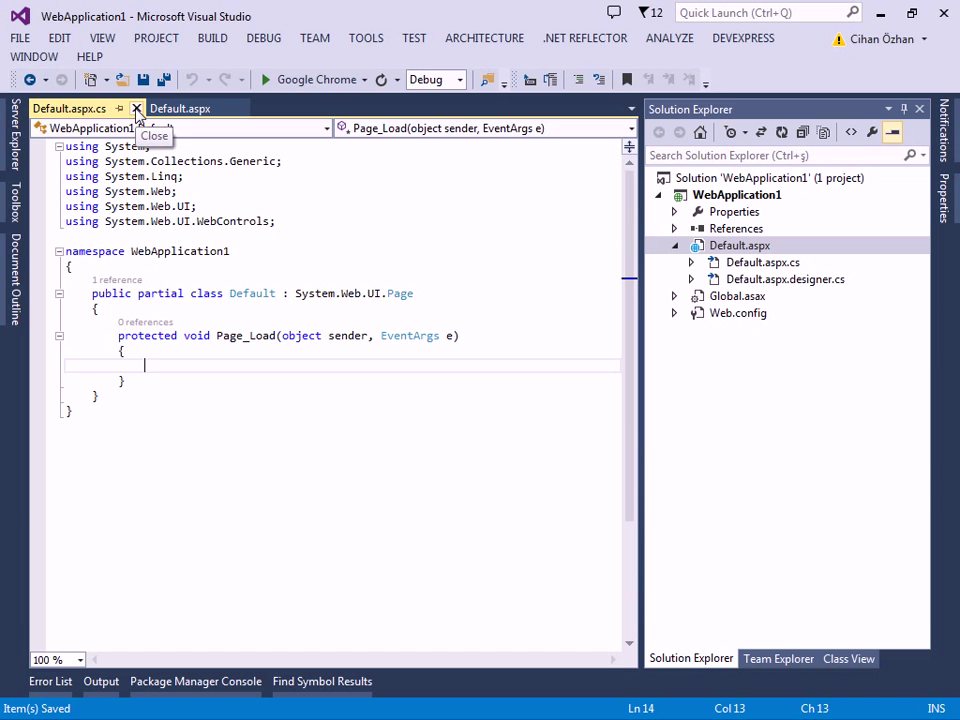
pyautogui.click(137, 109)
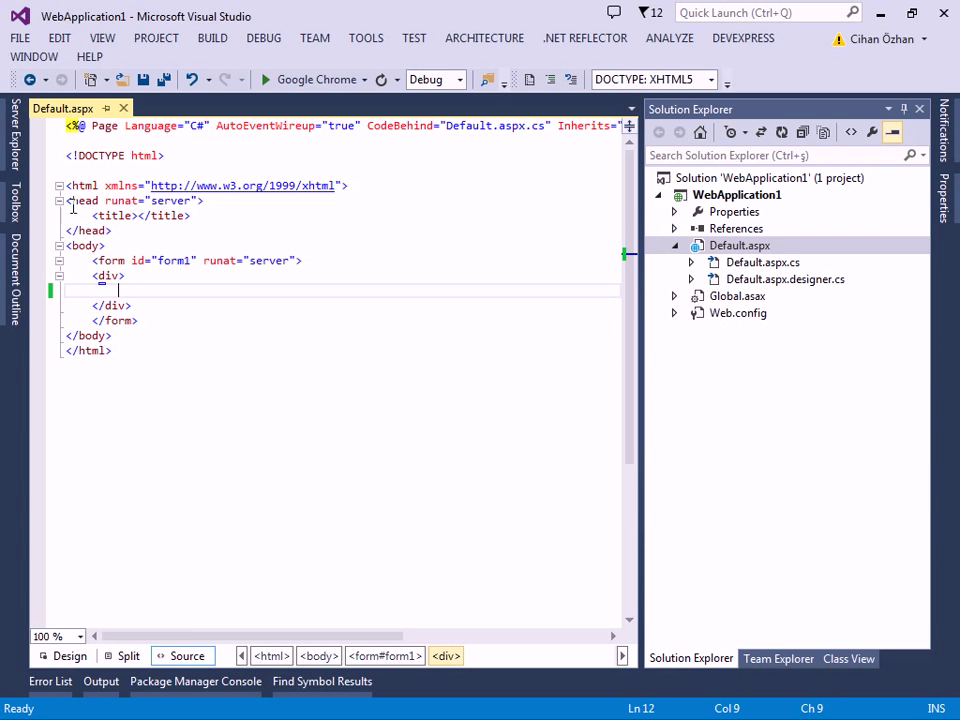
# Pin the Toolbox open beside the editor and select Default.aspx in the WebApplication1 project.
pyautogui.click(15, 200)
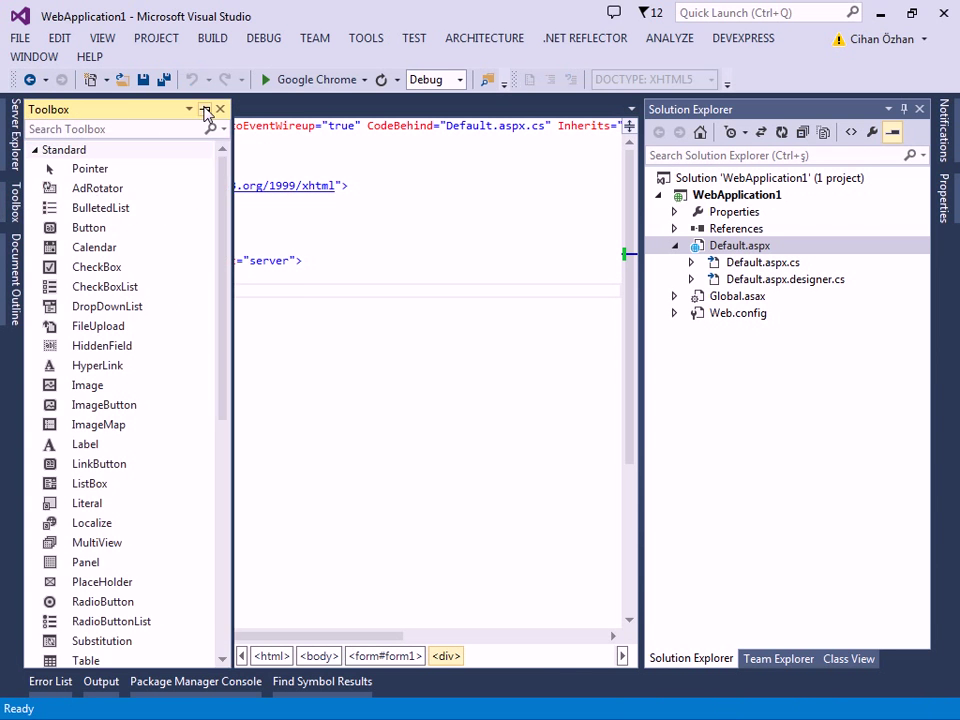
pyautogui.click(204, 110)
pyautogui.click(730, 248)
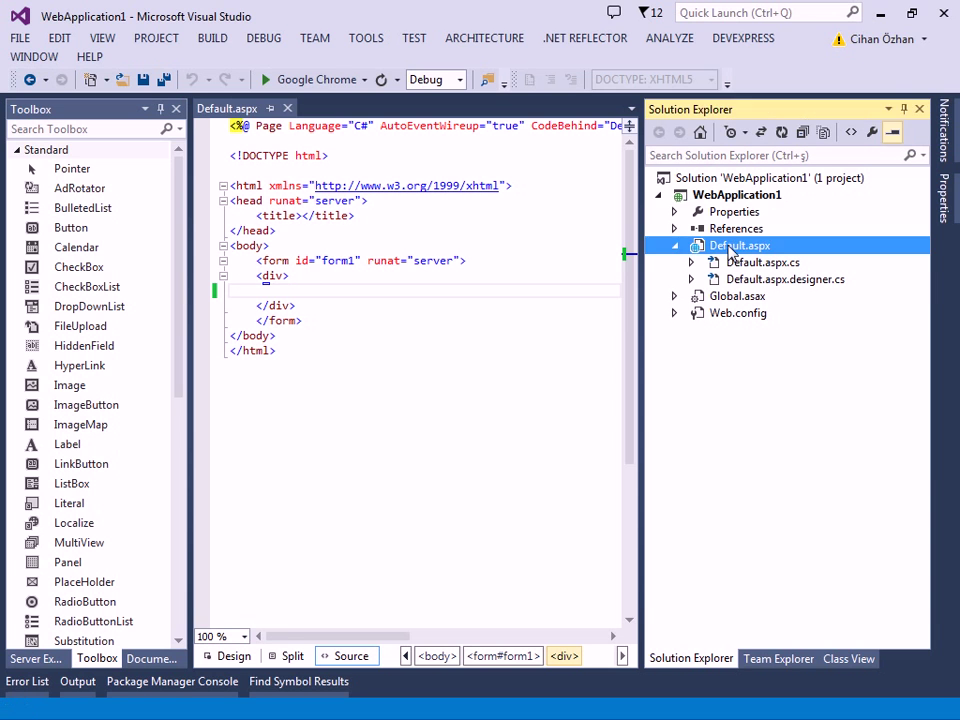
# Show Default.aspx in Design view and place a standard Button control inside the empty div.
pyautogui.click(231, 656)
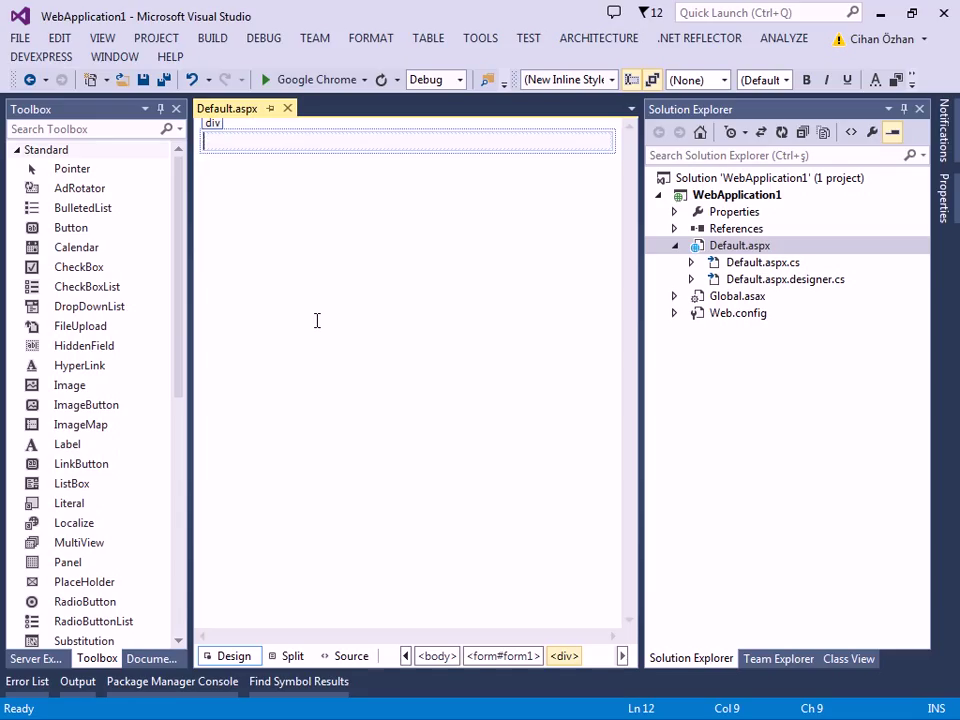
pyautogui.click(86, 230)
pyautogui.moveTo(88, 233); pyautogui.dragTo(257, 143)
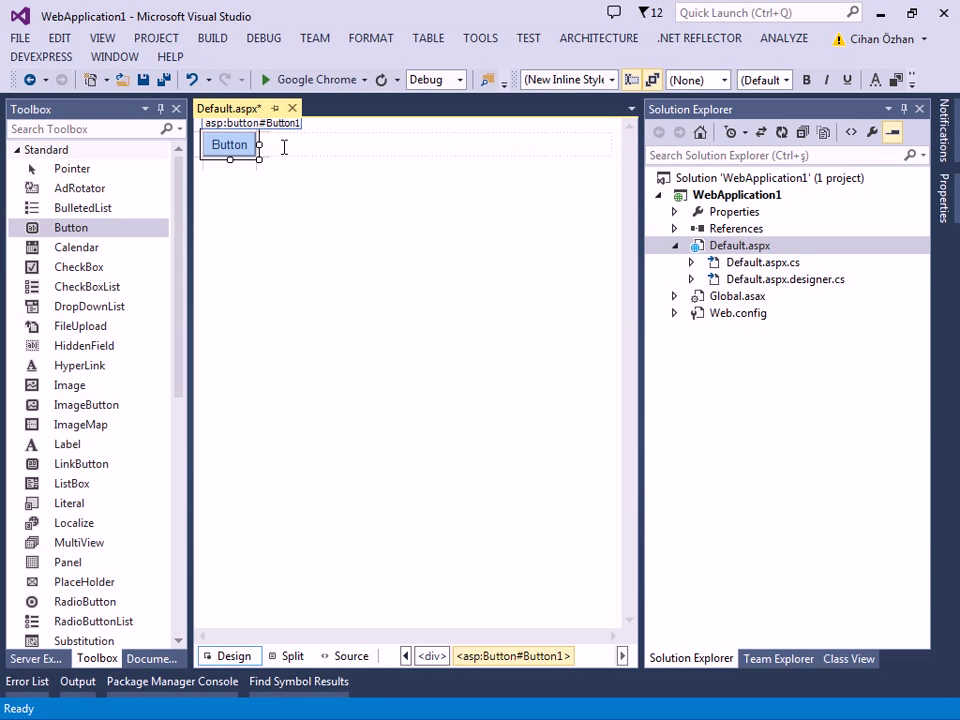
# Display the page's Source markup and auto-hide Solution Explorer to widen the editor around the asp:Button code.
pyautogui.click(356, 657)
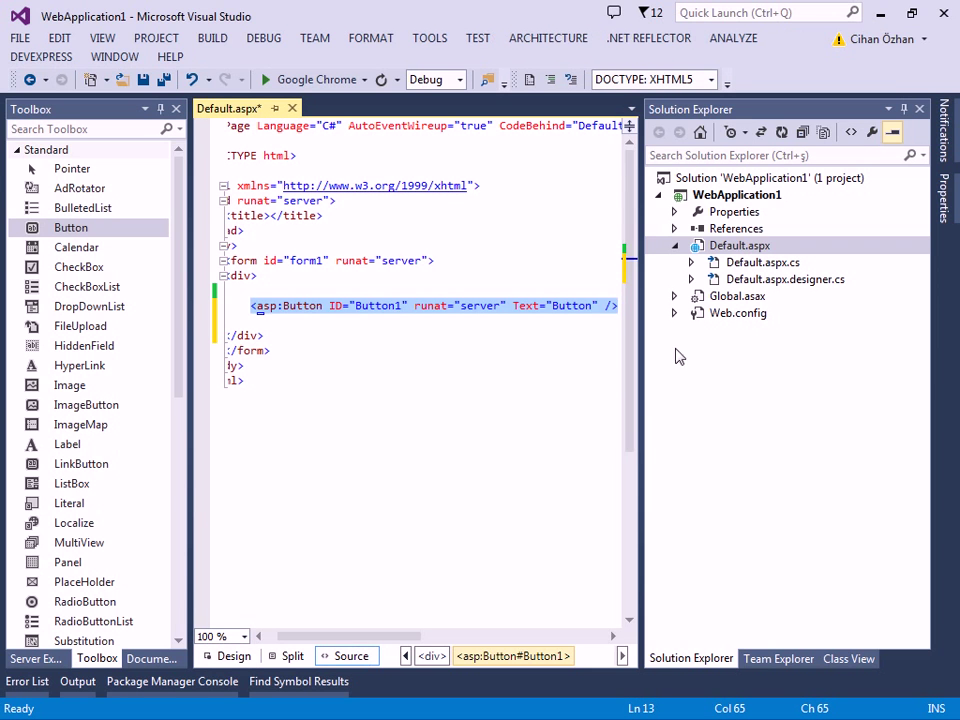
pyautogui.click(903, 112)
pyautogui.click(670, 289)
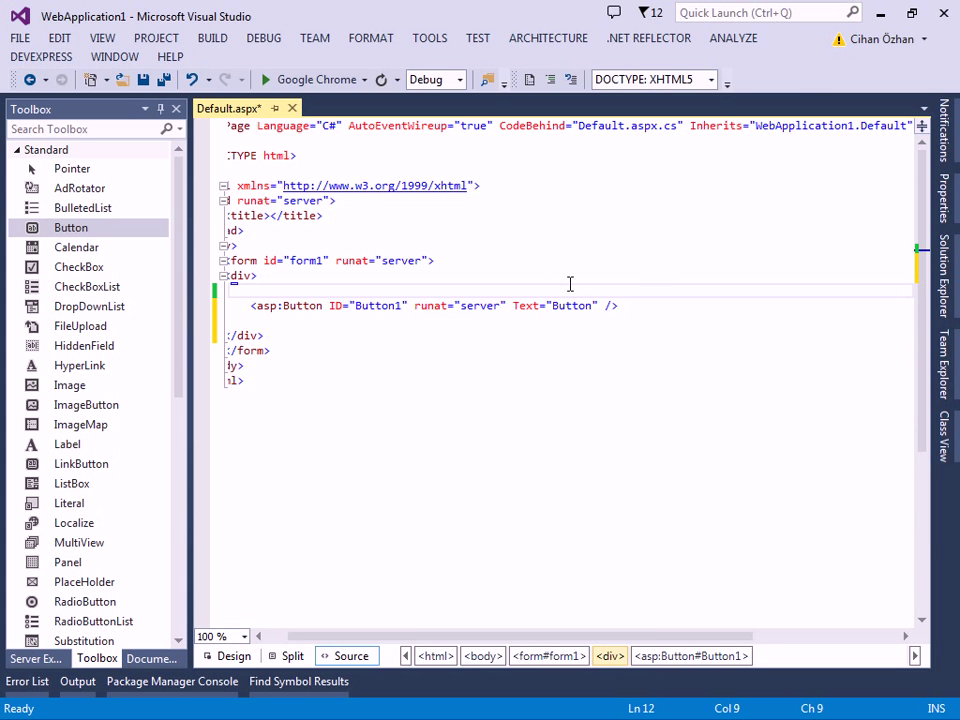
pyautogui.moveTo(464, 637); pyautogui.dragTo(439, 637)
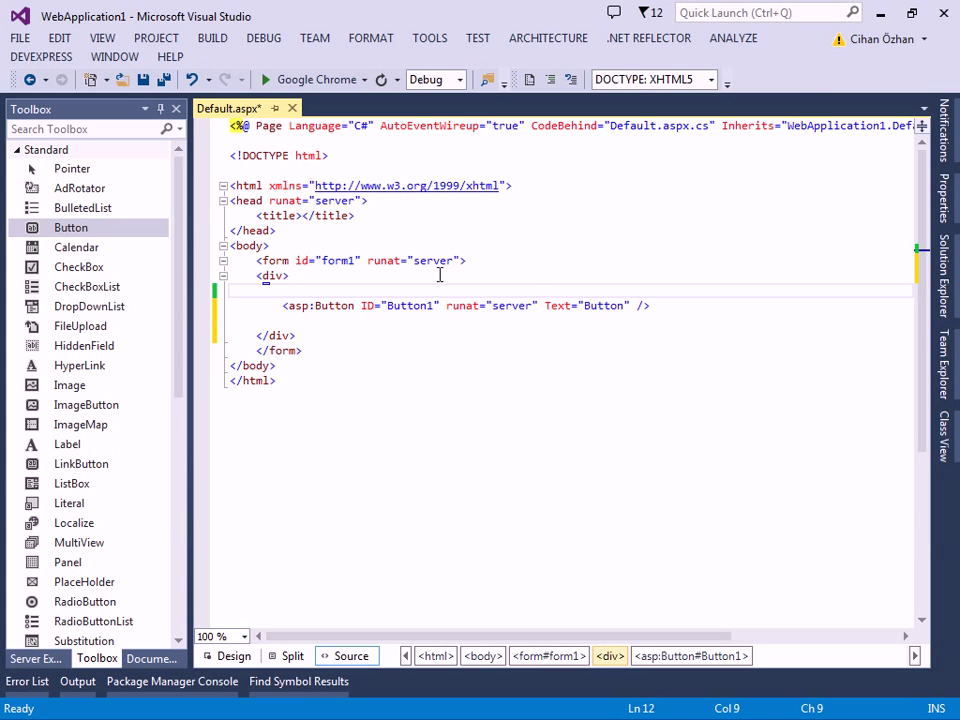
# Examine the Page directive on the first line of Default.aspx, highlighting its Page Language text.
pyautogui.click(371, 233)
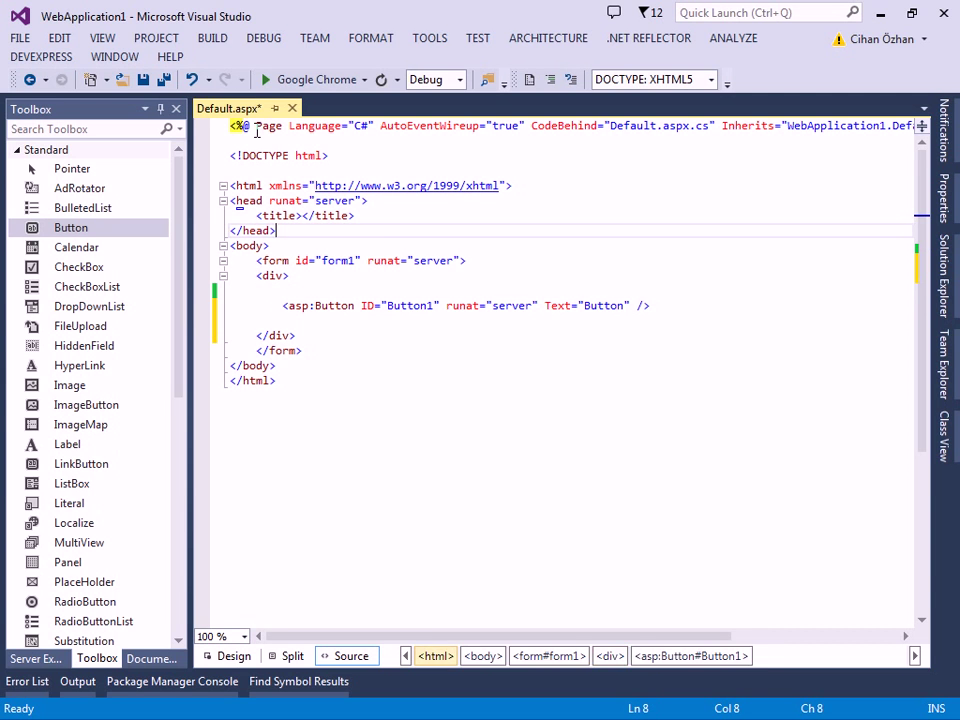
pyautogui.moveTo(256, 127); pyautogui.dragTo(343, 127)
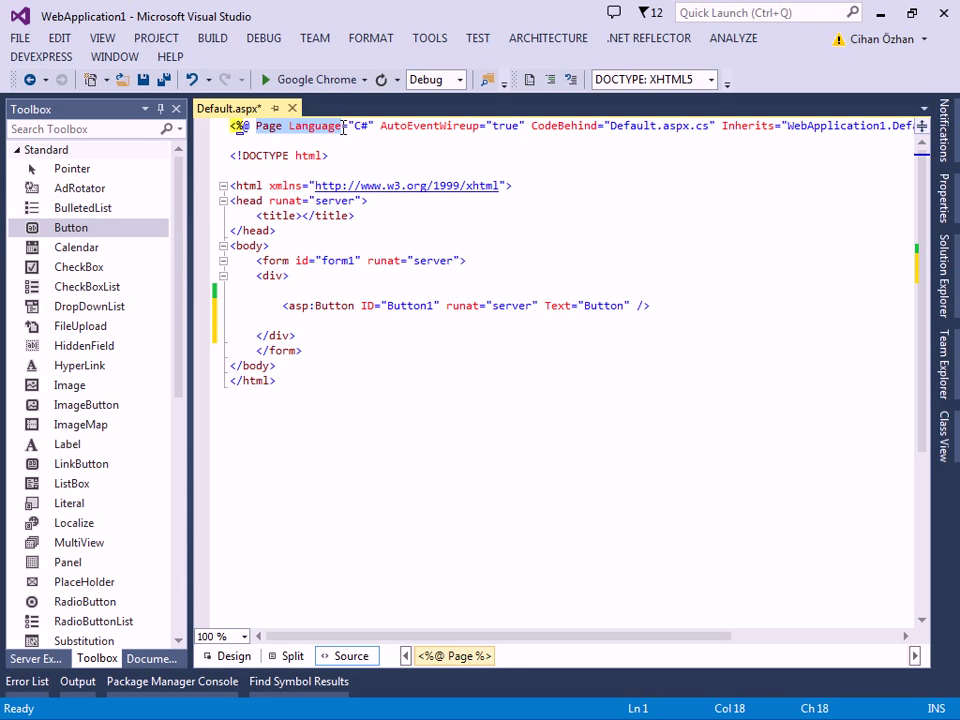
pyautogui.click(256, 129)
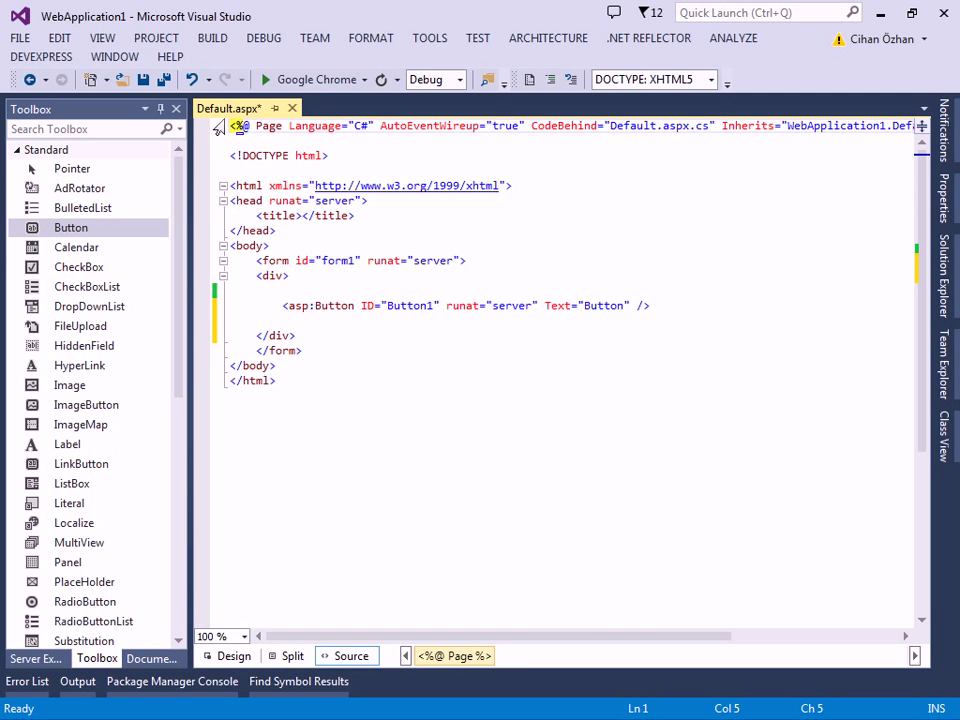